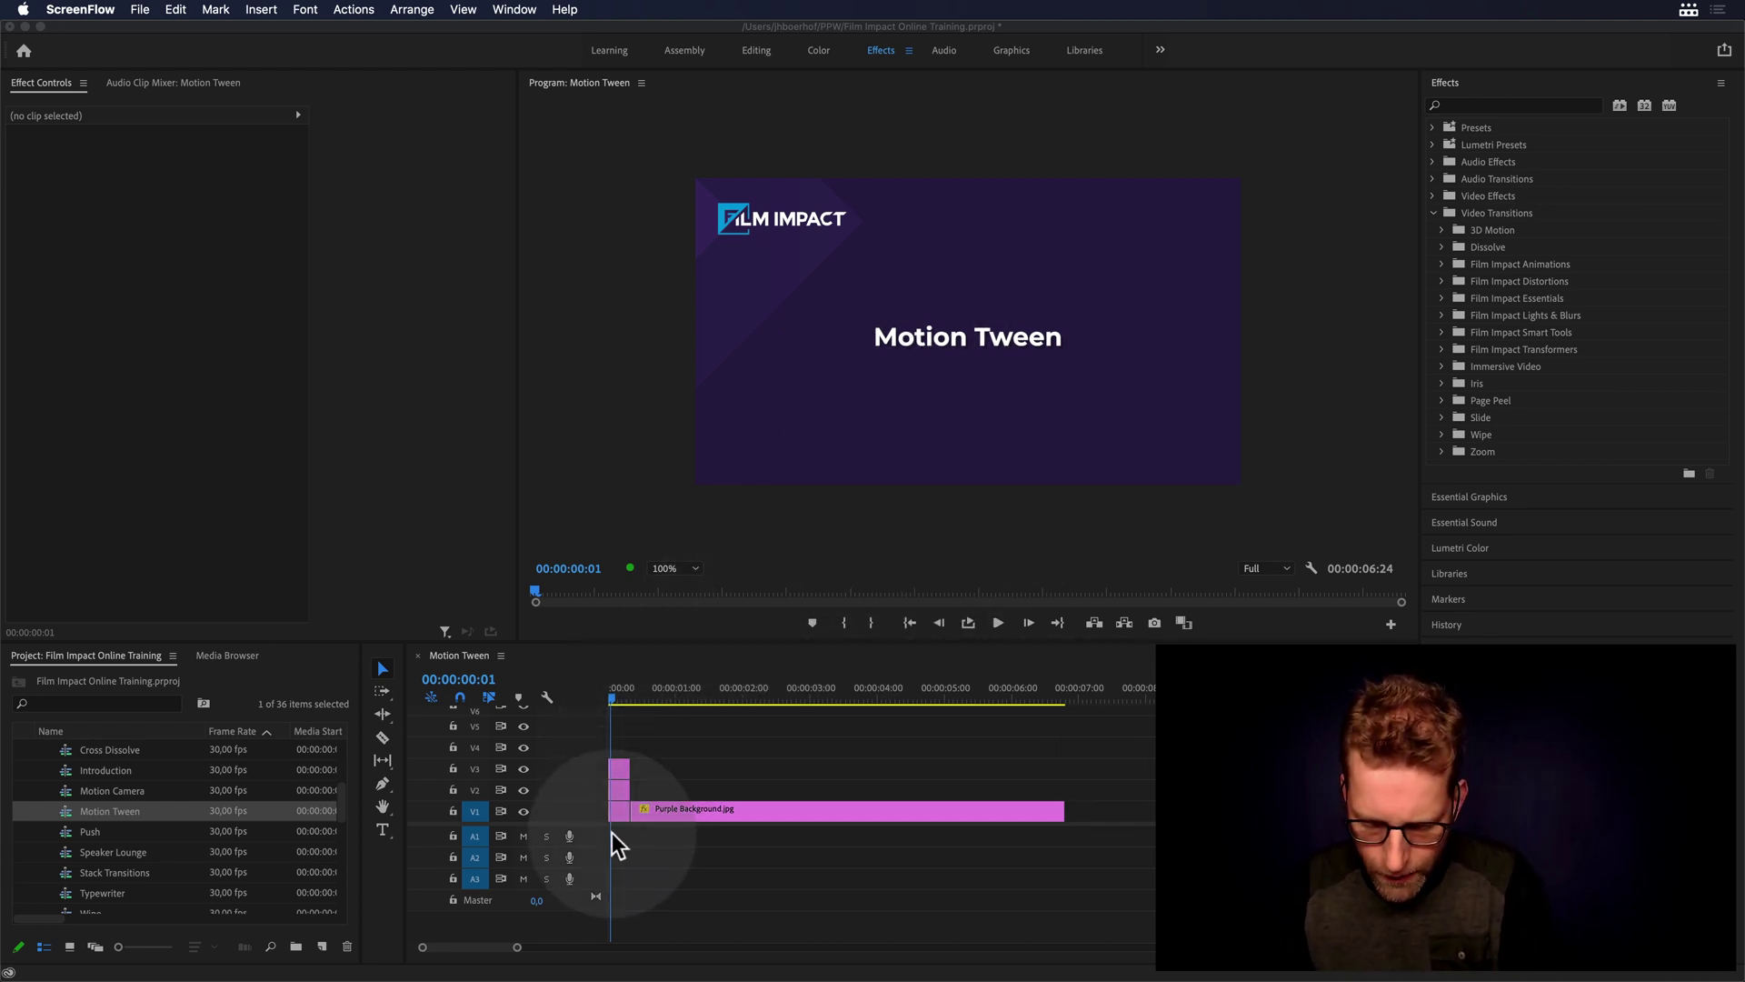
Duplicate the V2 Film Impact logo clip further right along the track.
click(728, 763)
key(equal)
key(equal)
key(equal)
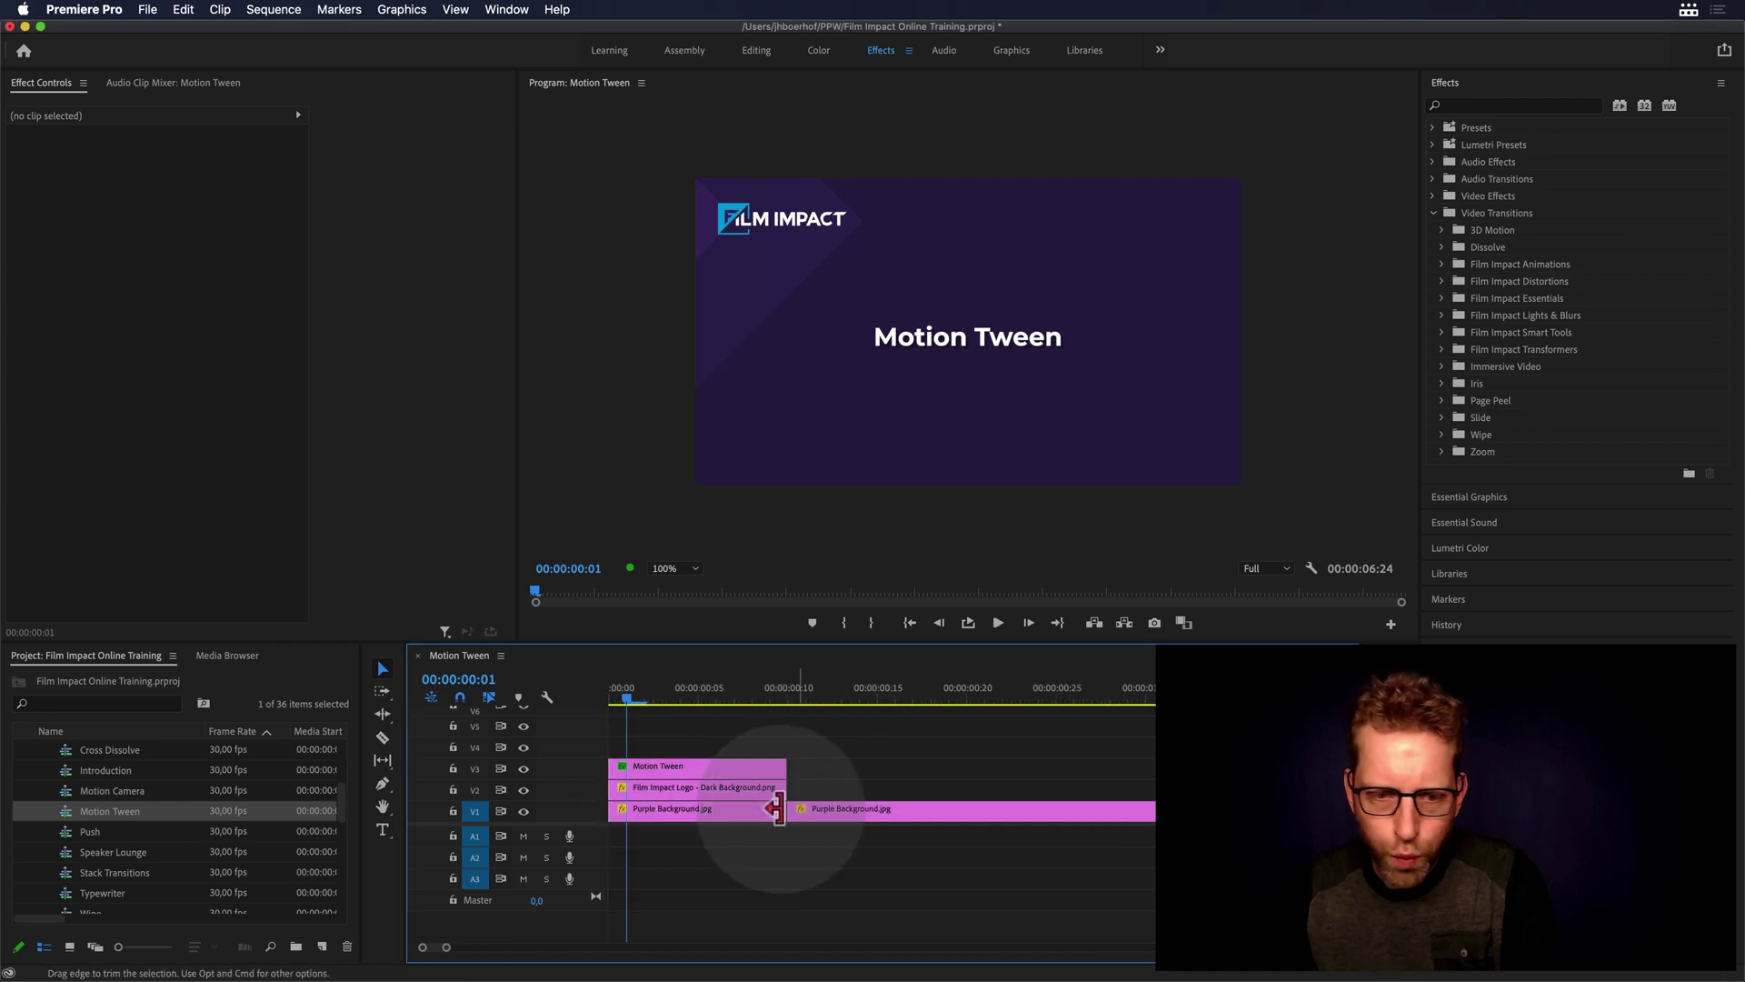
click(708, 789)
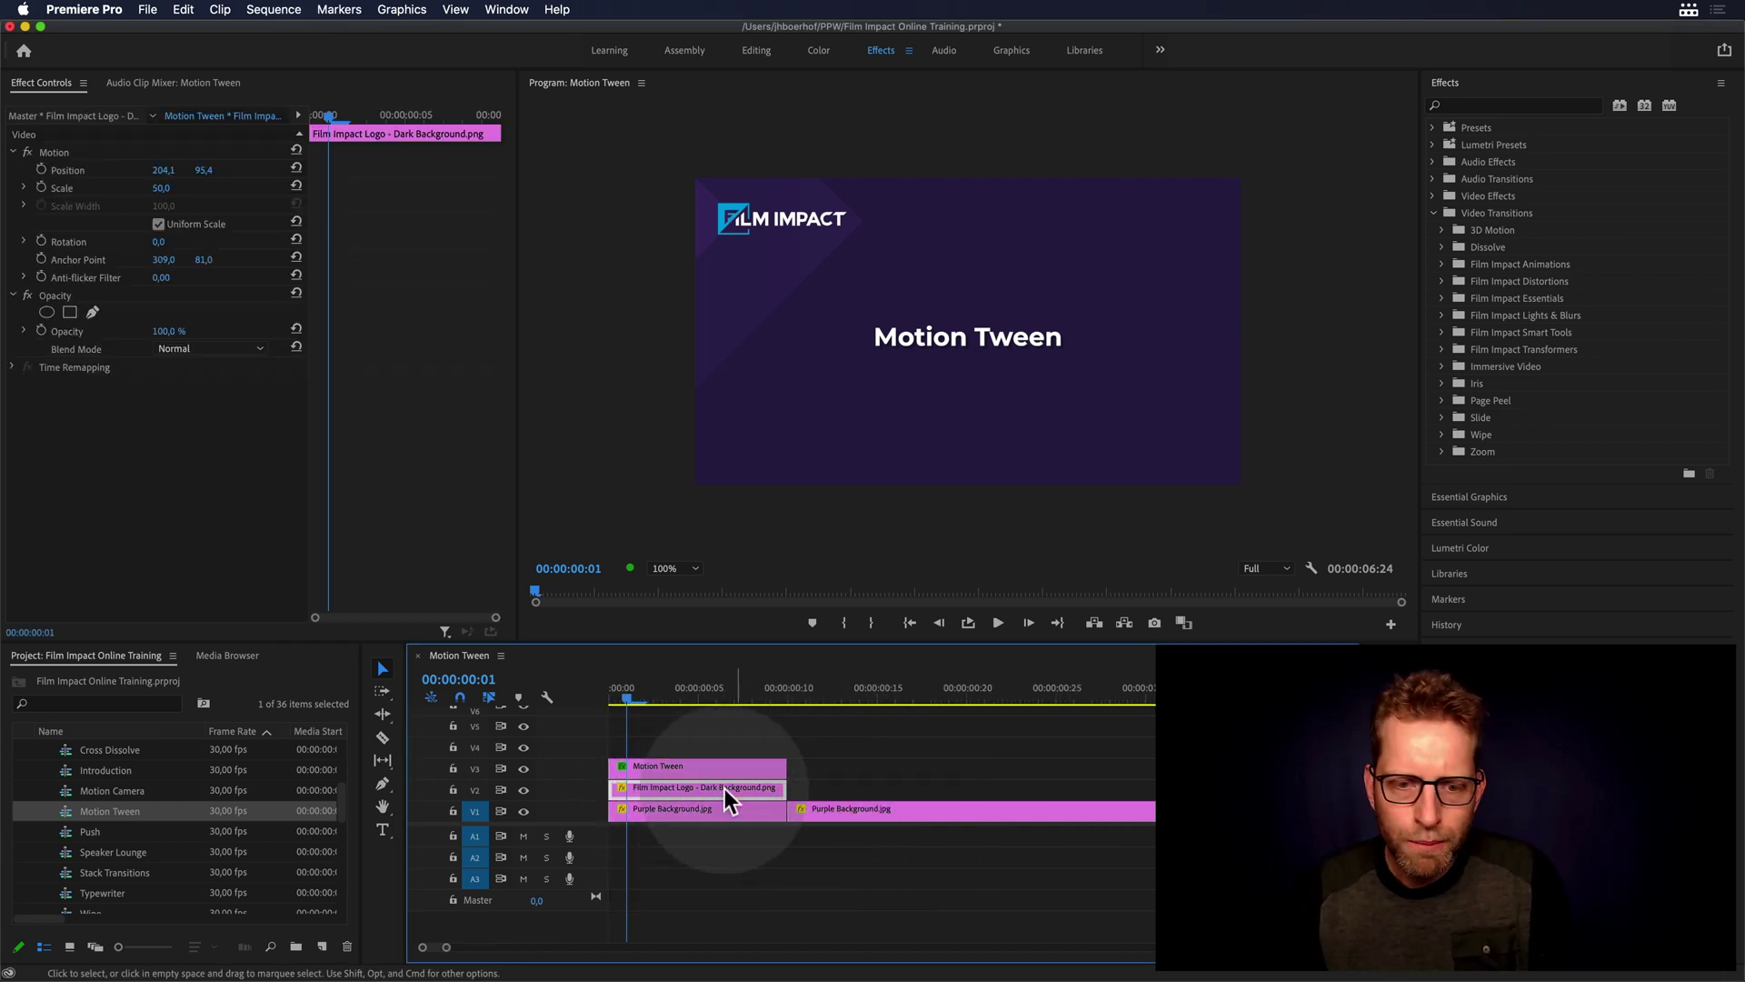
drag(724, 788, 1149, 787)
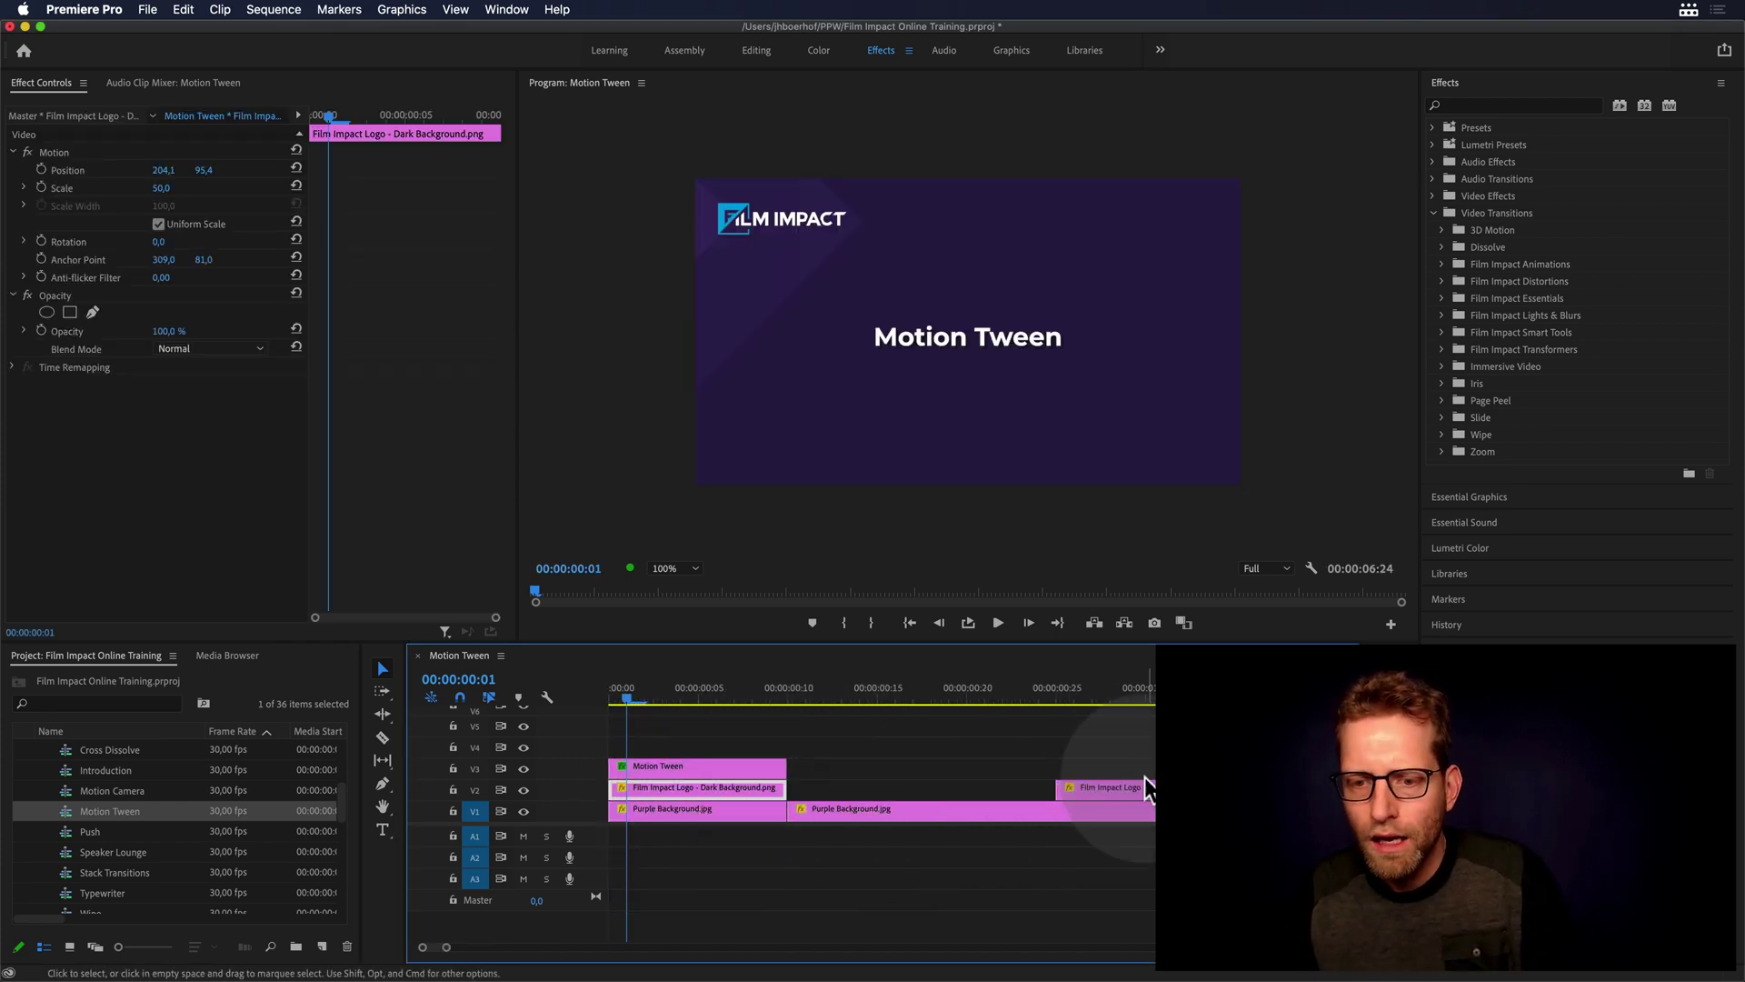
Lengthen the duplicated logo clip by dragging its right edge.
click(1112, 687)
key(minus)
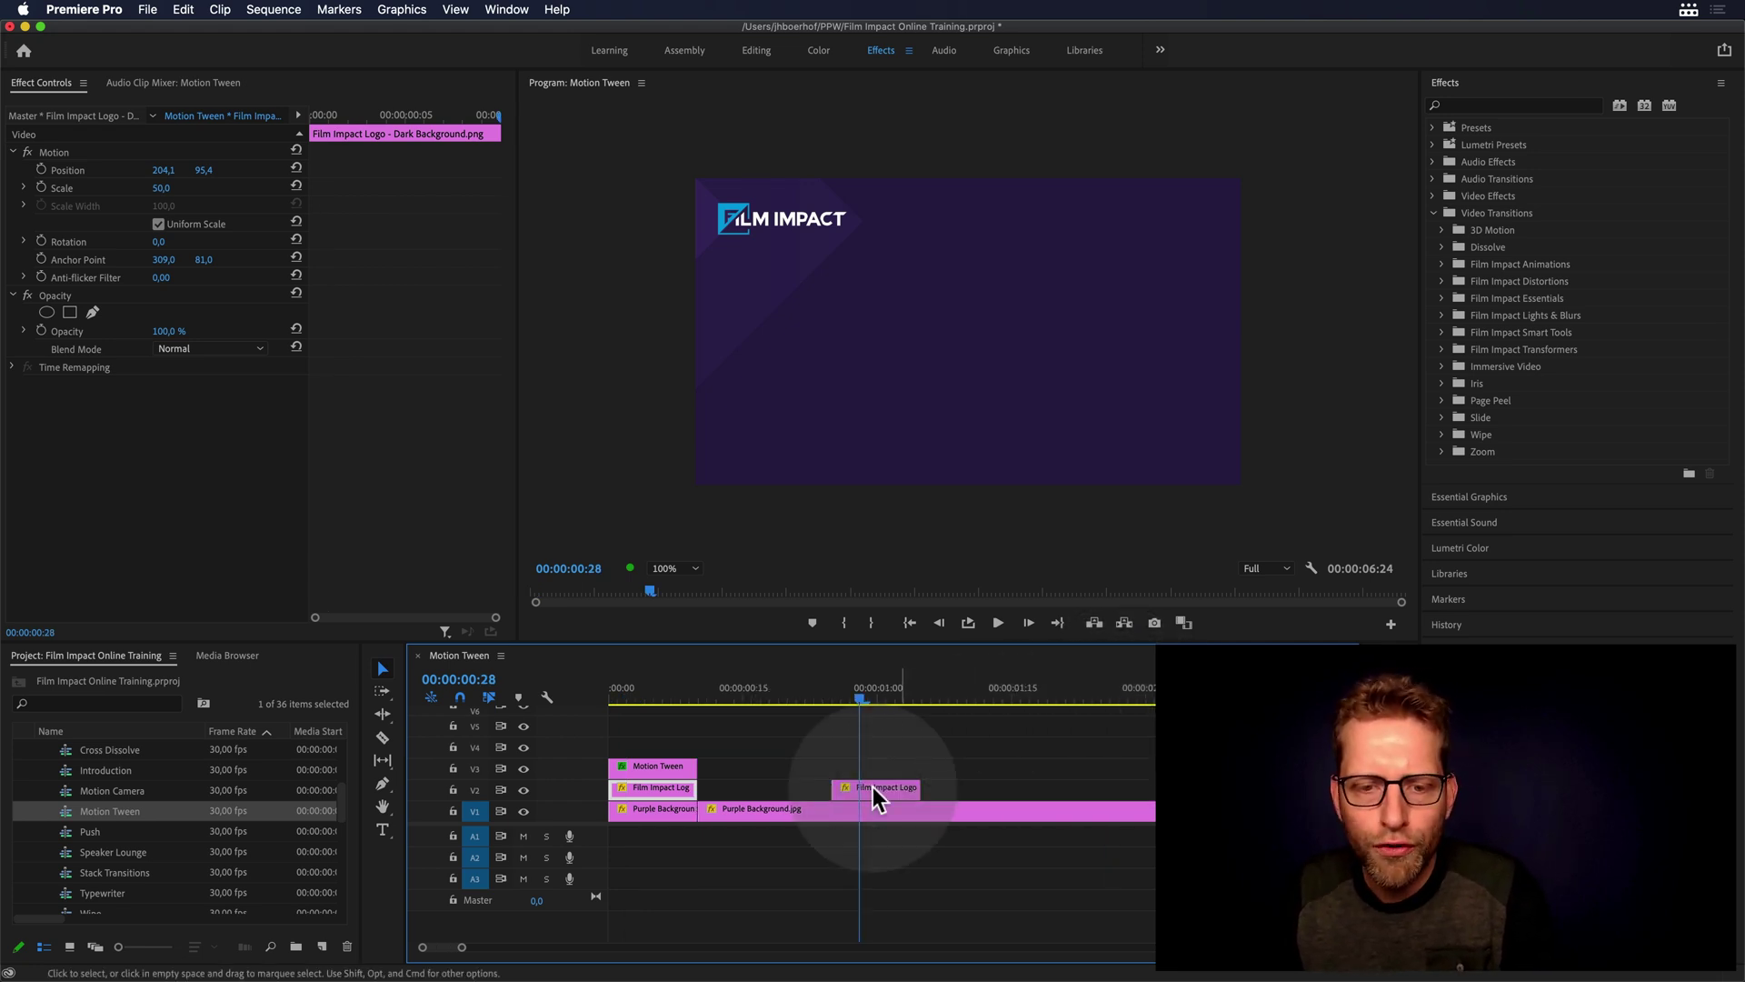
key(minus)
click(756, 687)
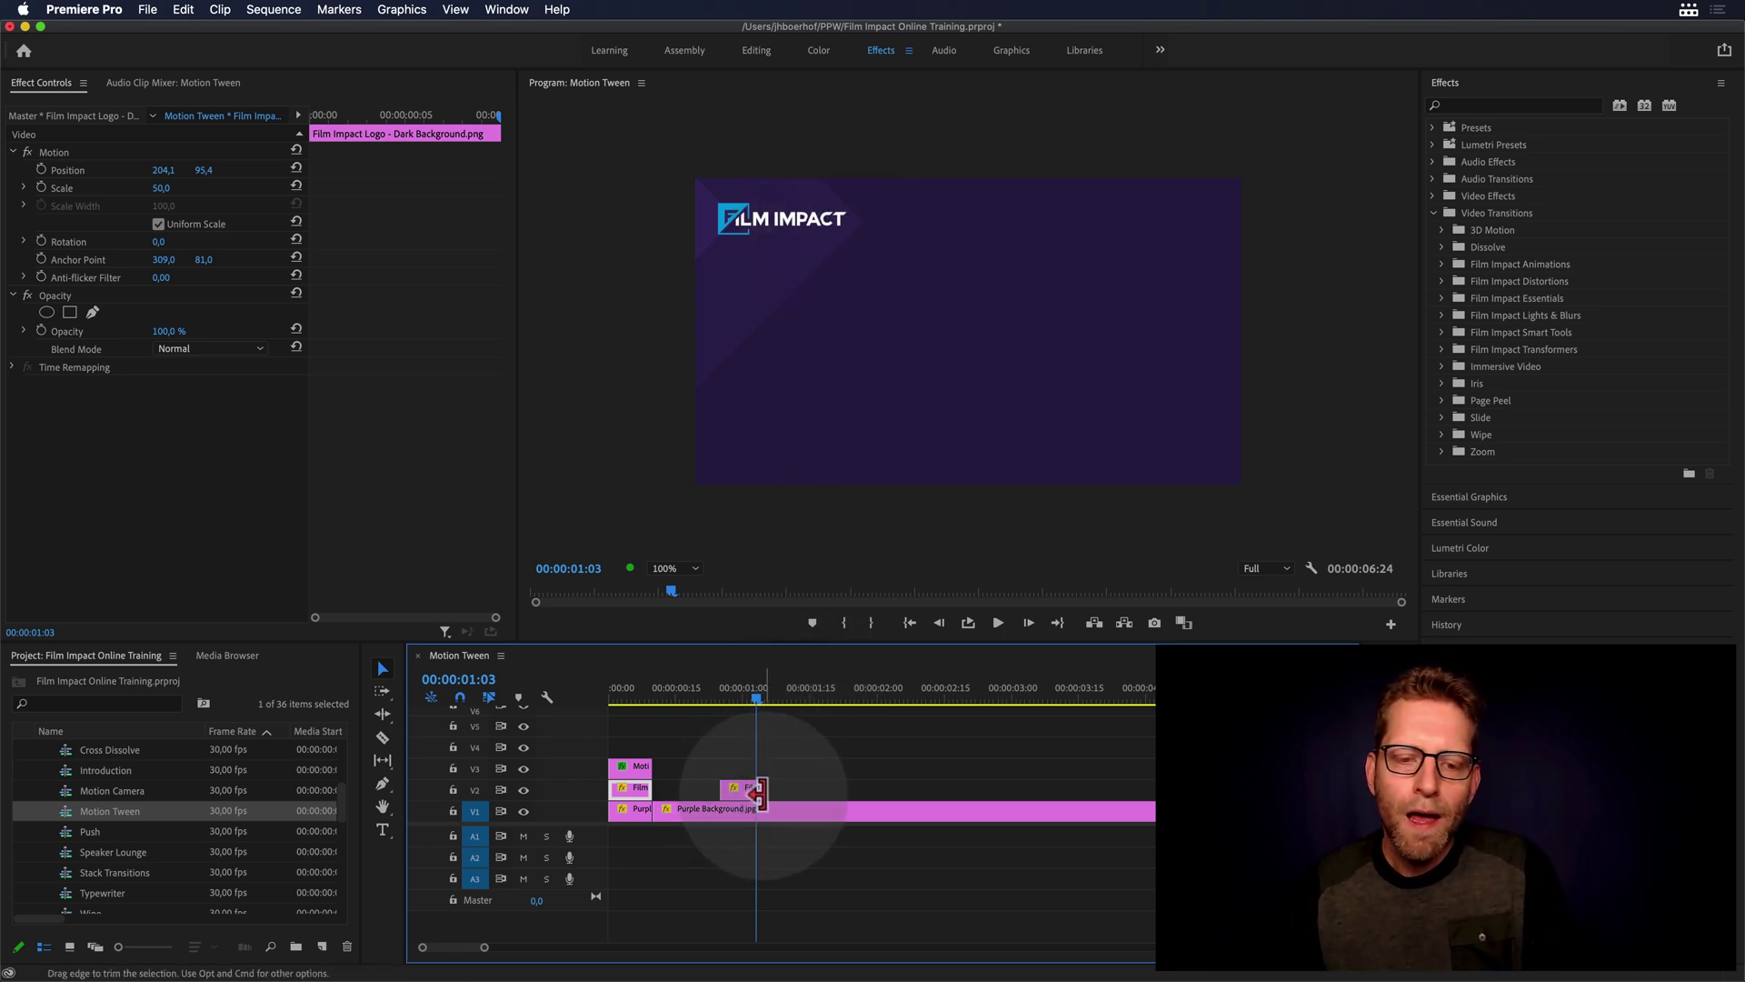
drag(763, 787, 925, 787)
Reset the duplicate clip's Motion to position 640,360 and scale 100.
click(829, 687)
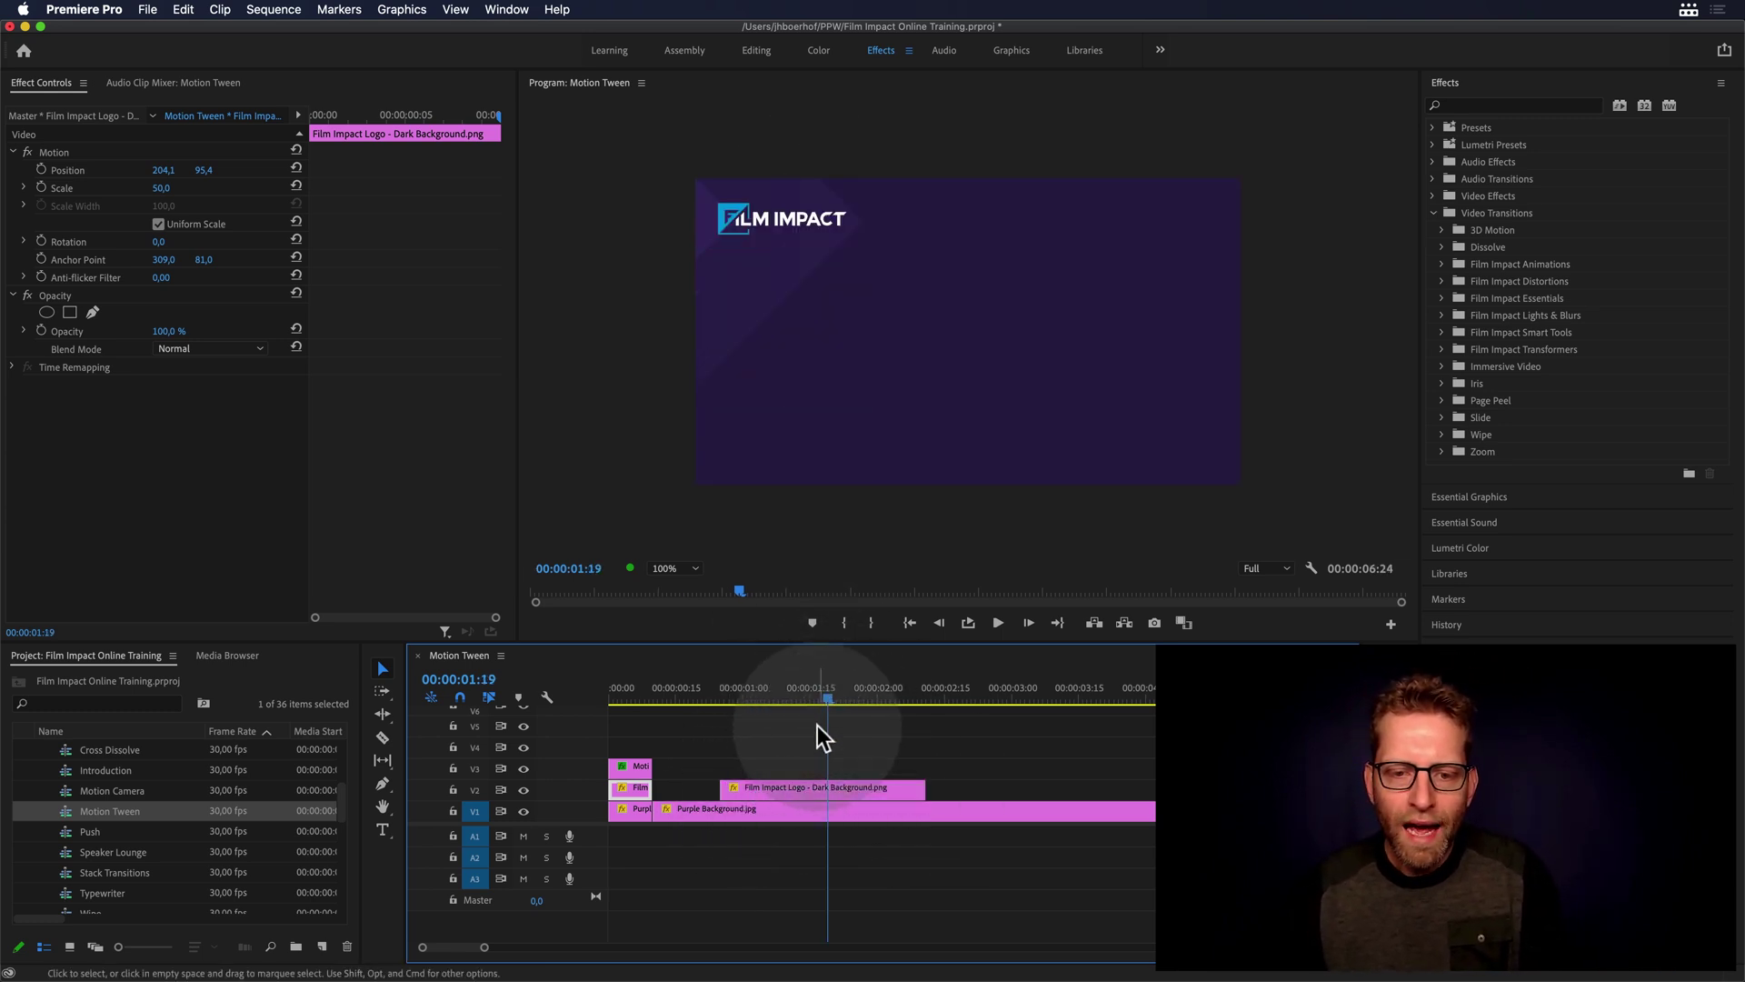
click(796, 788)
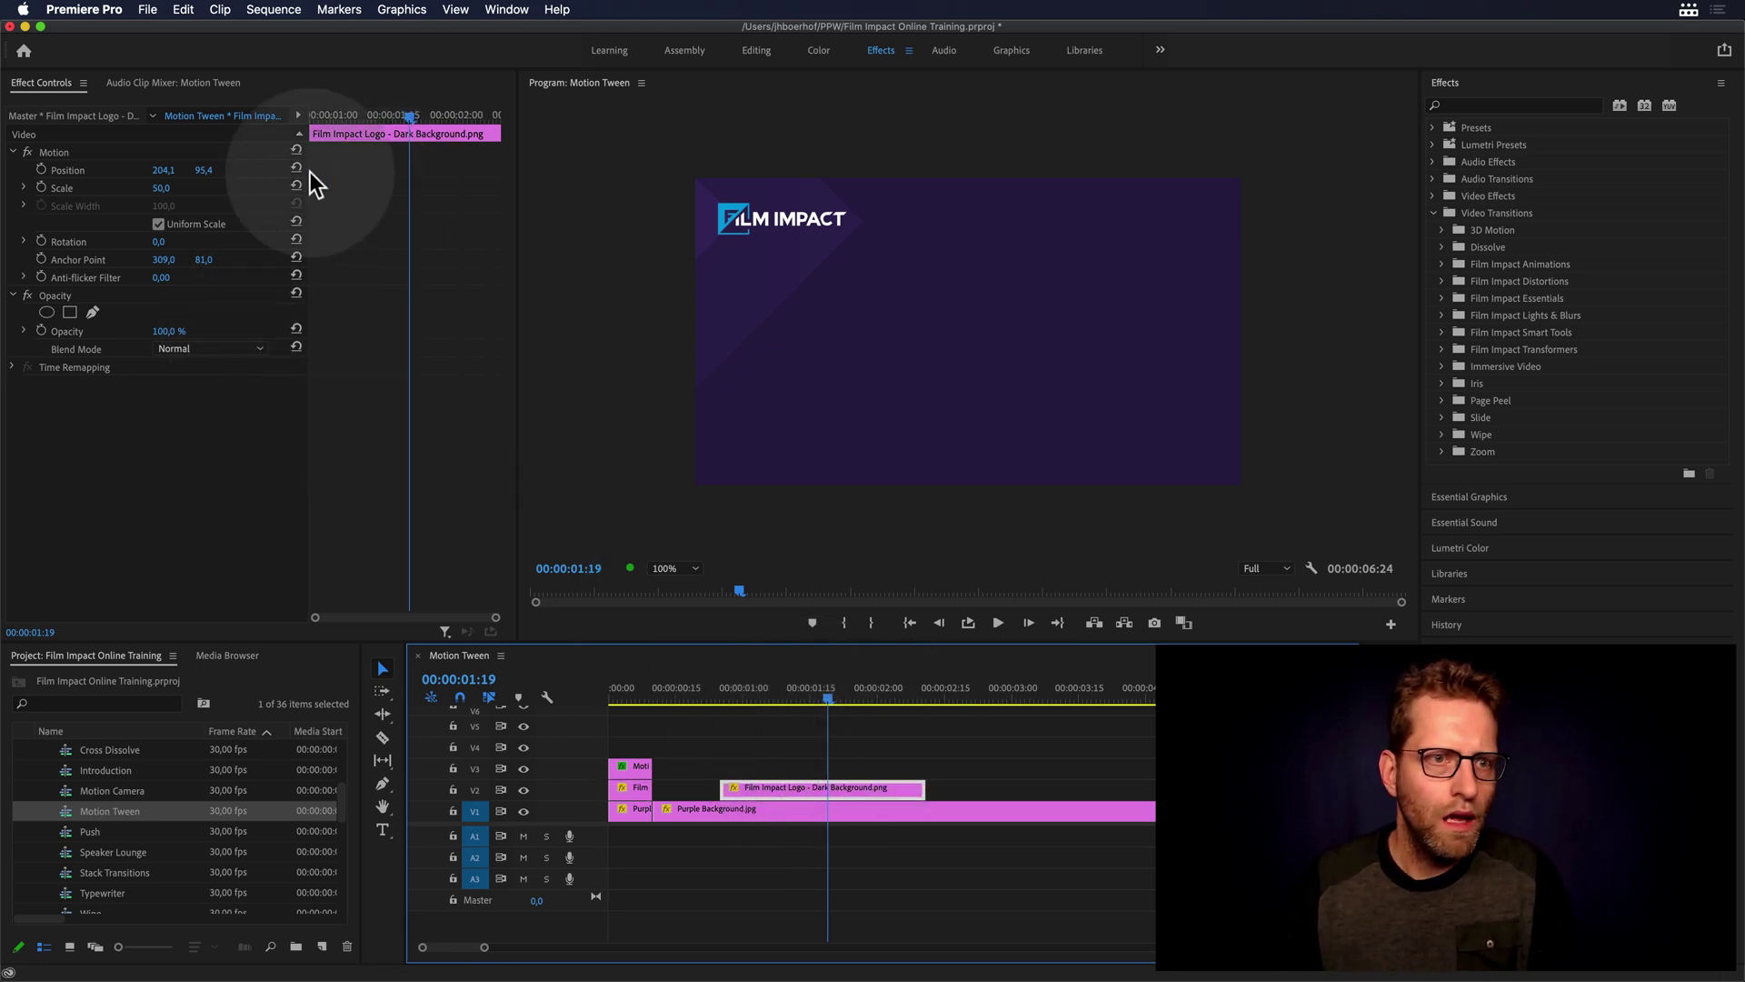
click(297, 149)
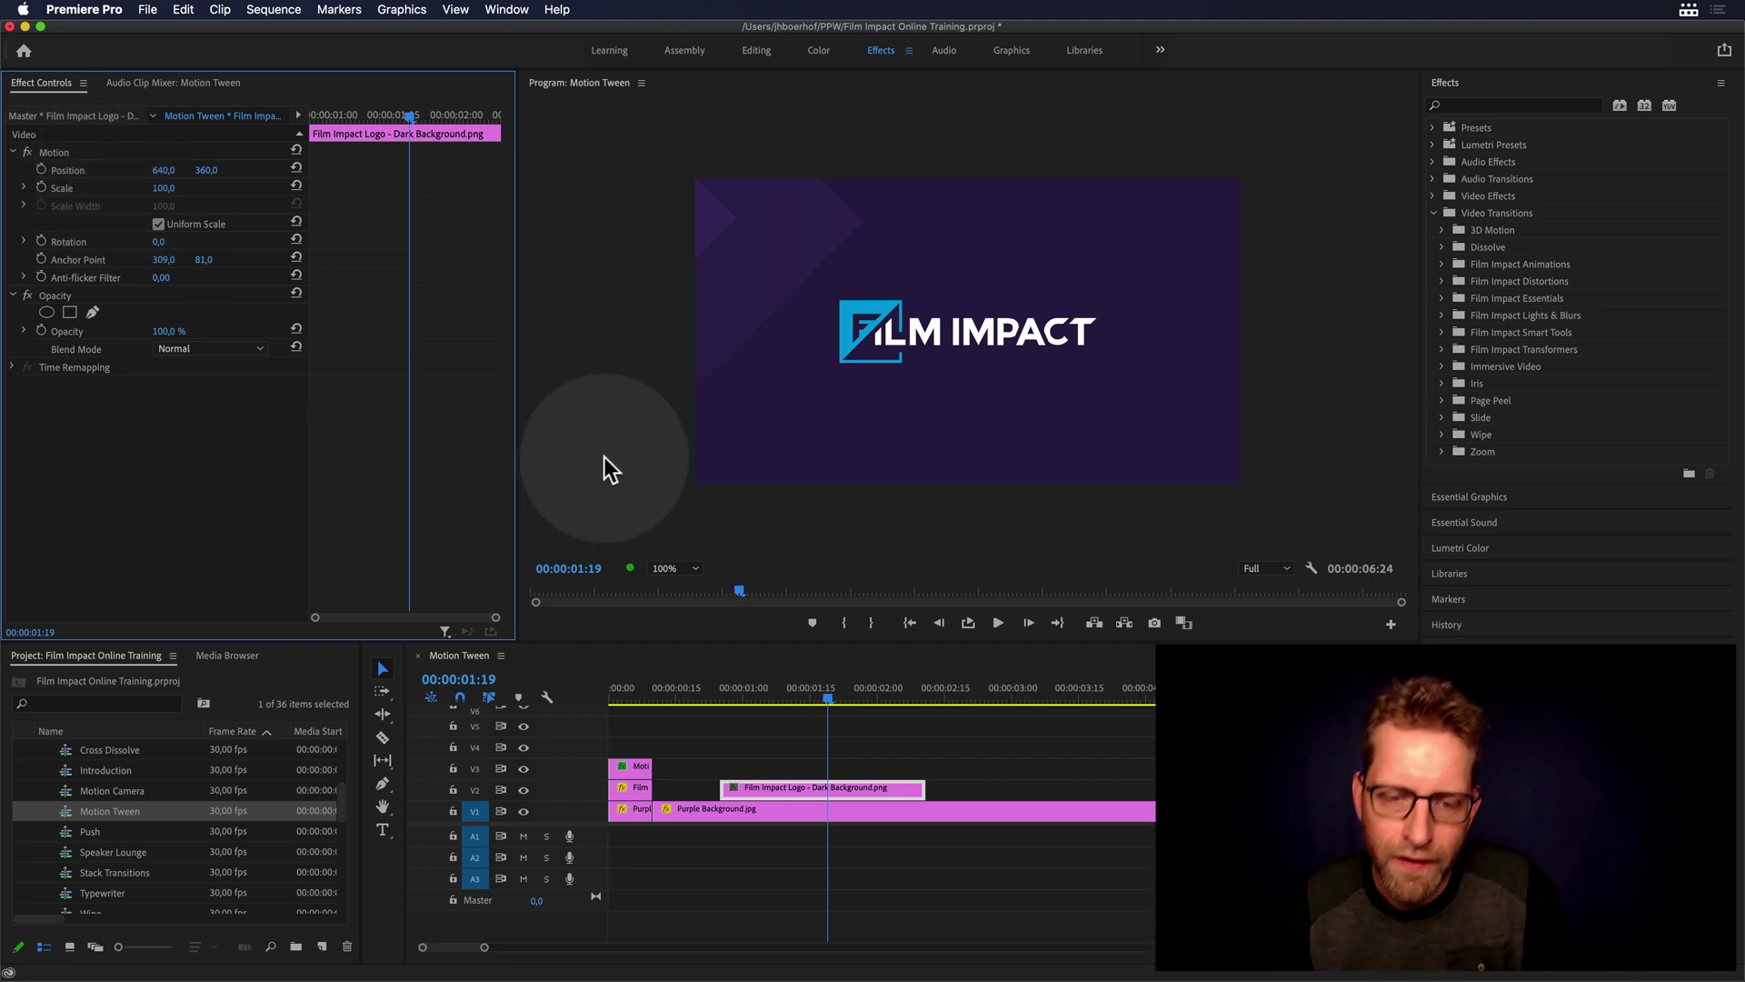
drag(815, 695, 805, 695)
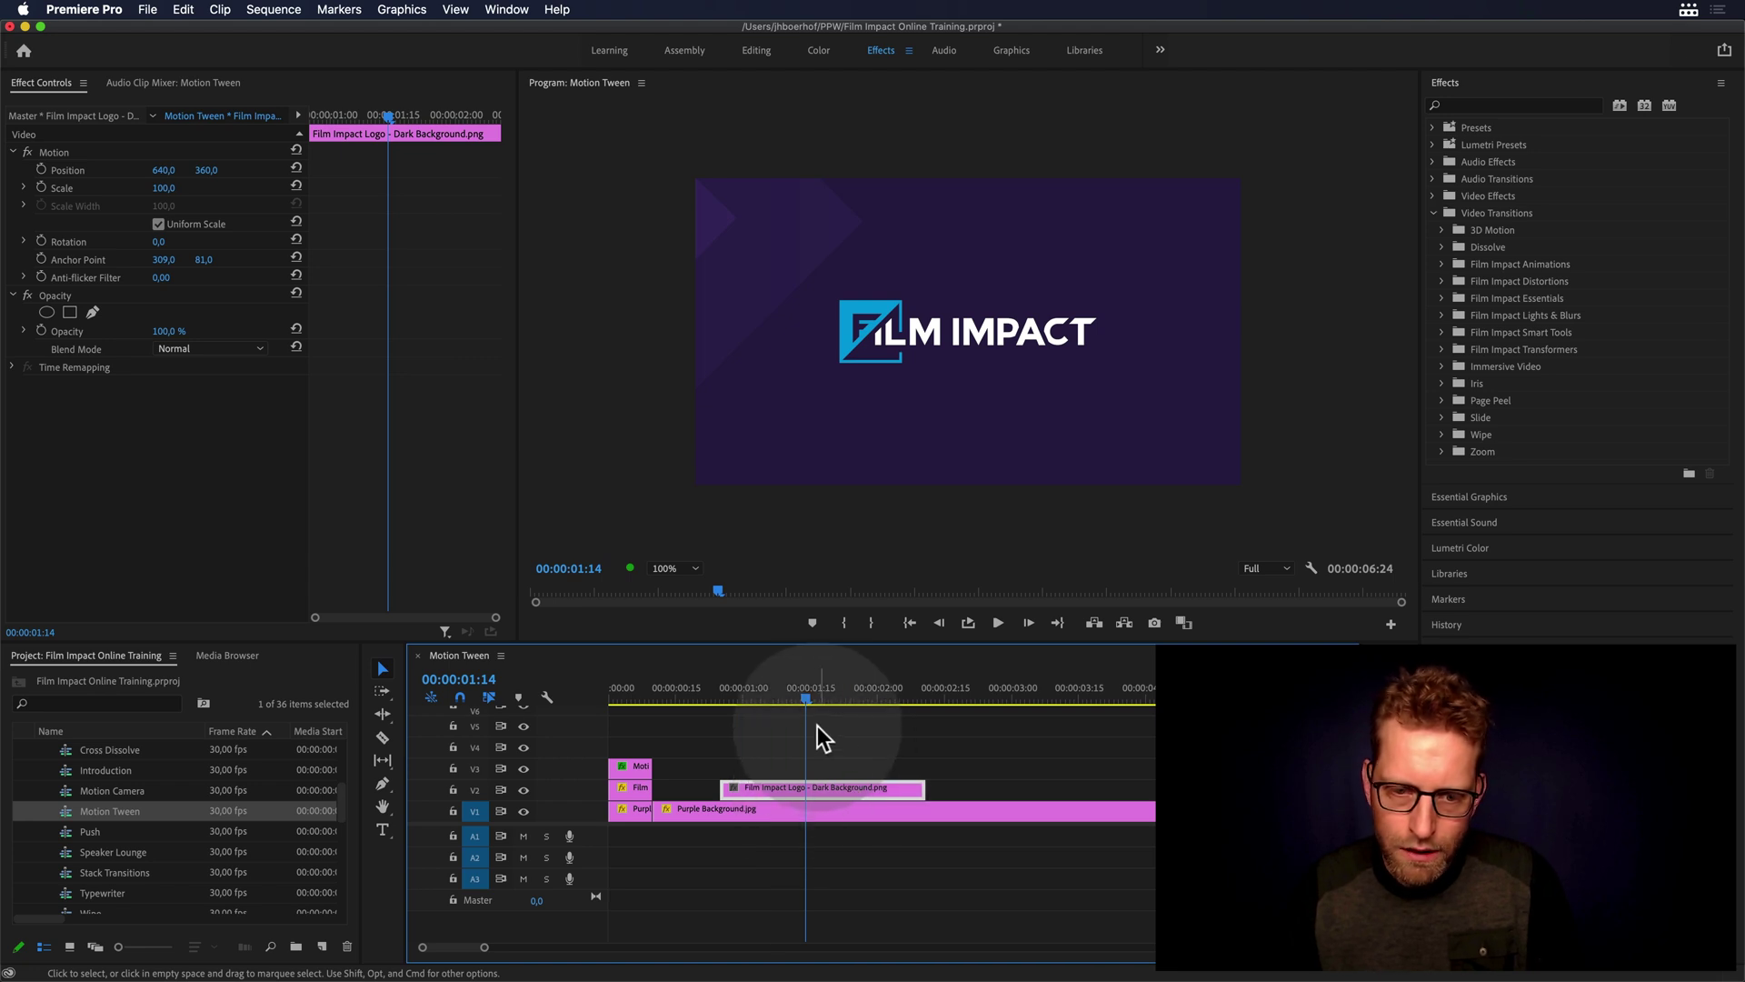
Razor the centred logo clip at the playhead and select the later part.
key(c)
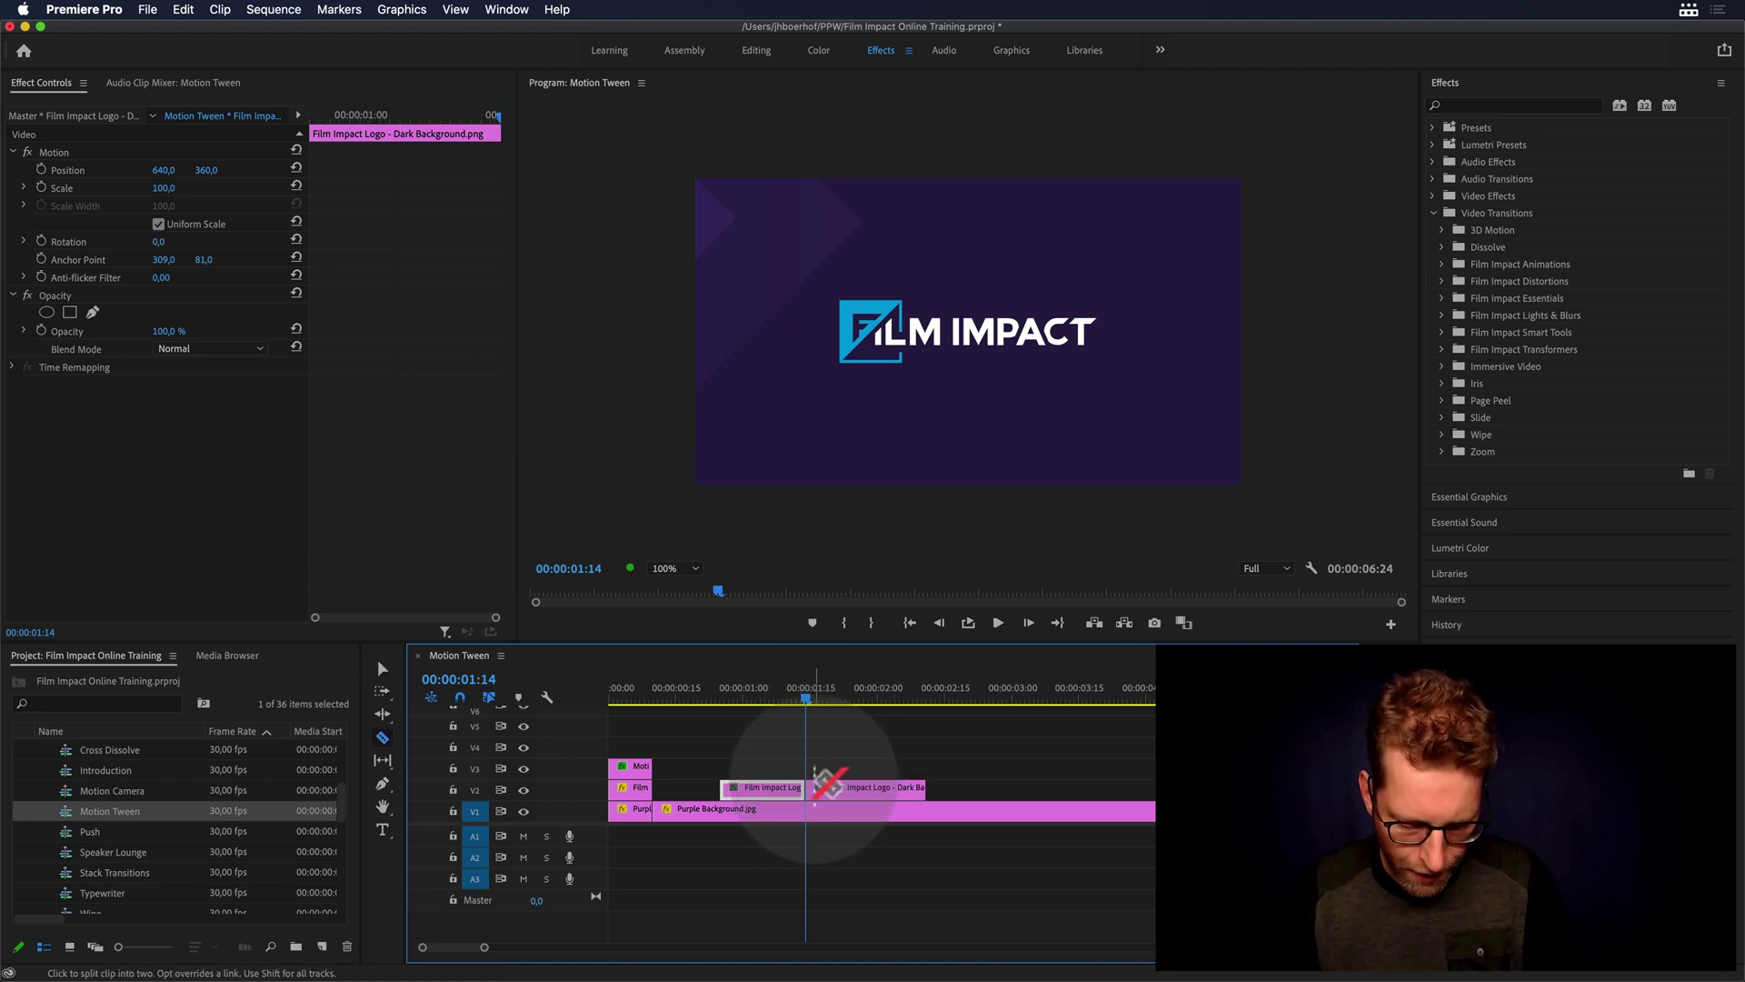
click(821, 695)
key(v)
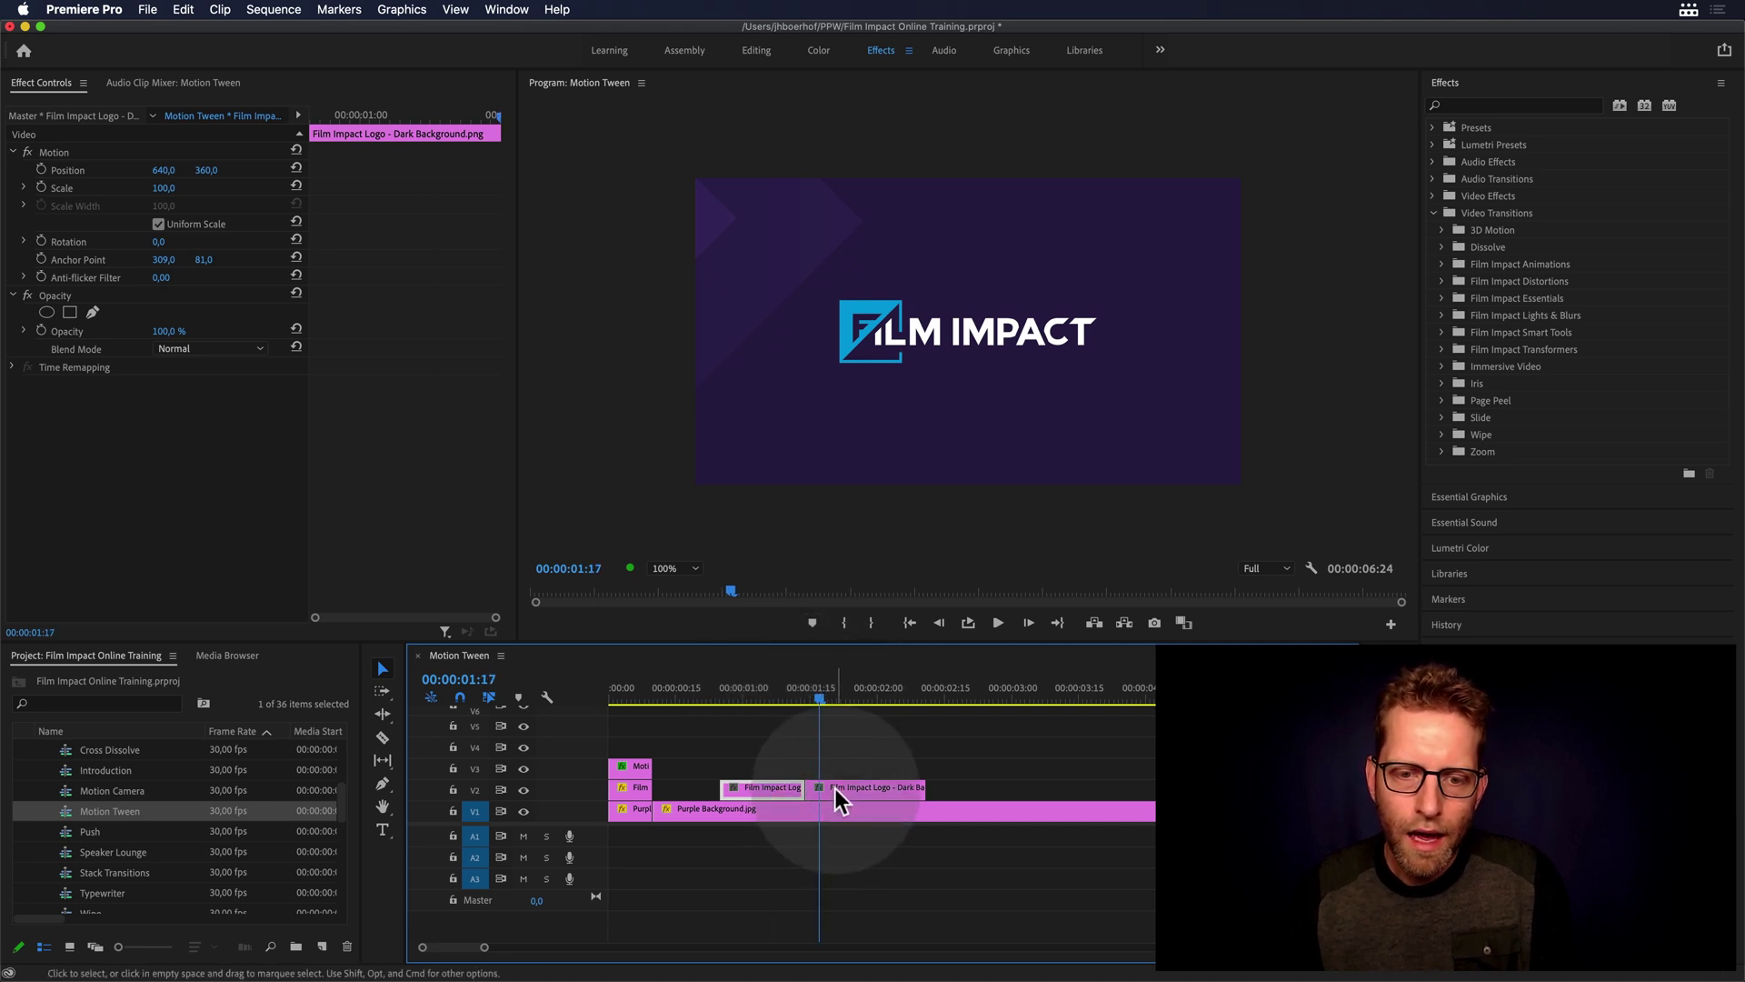
click(836, 788)
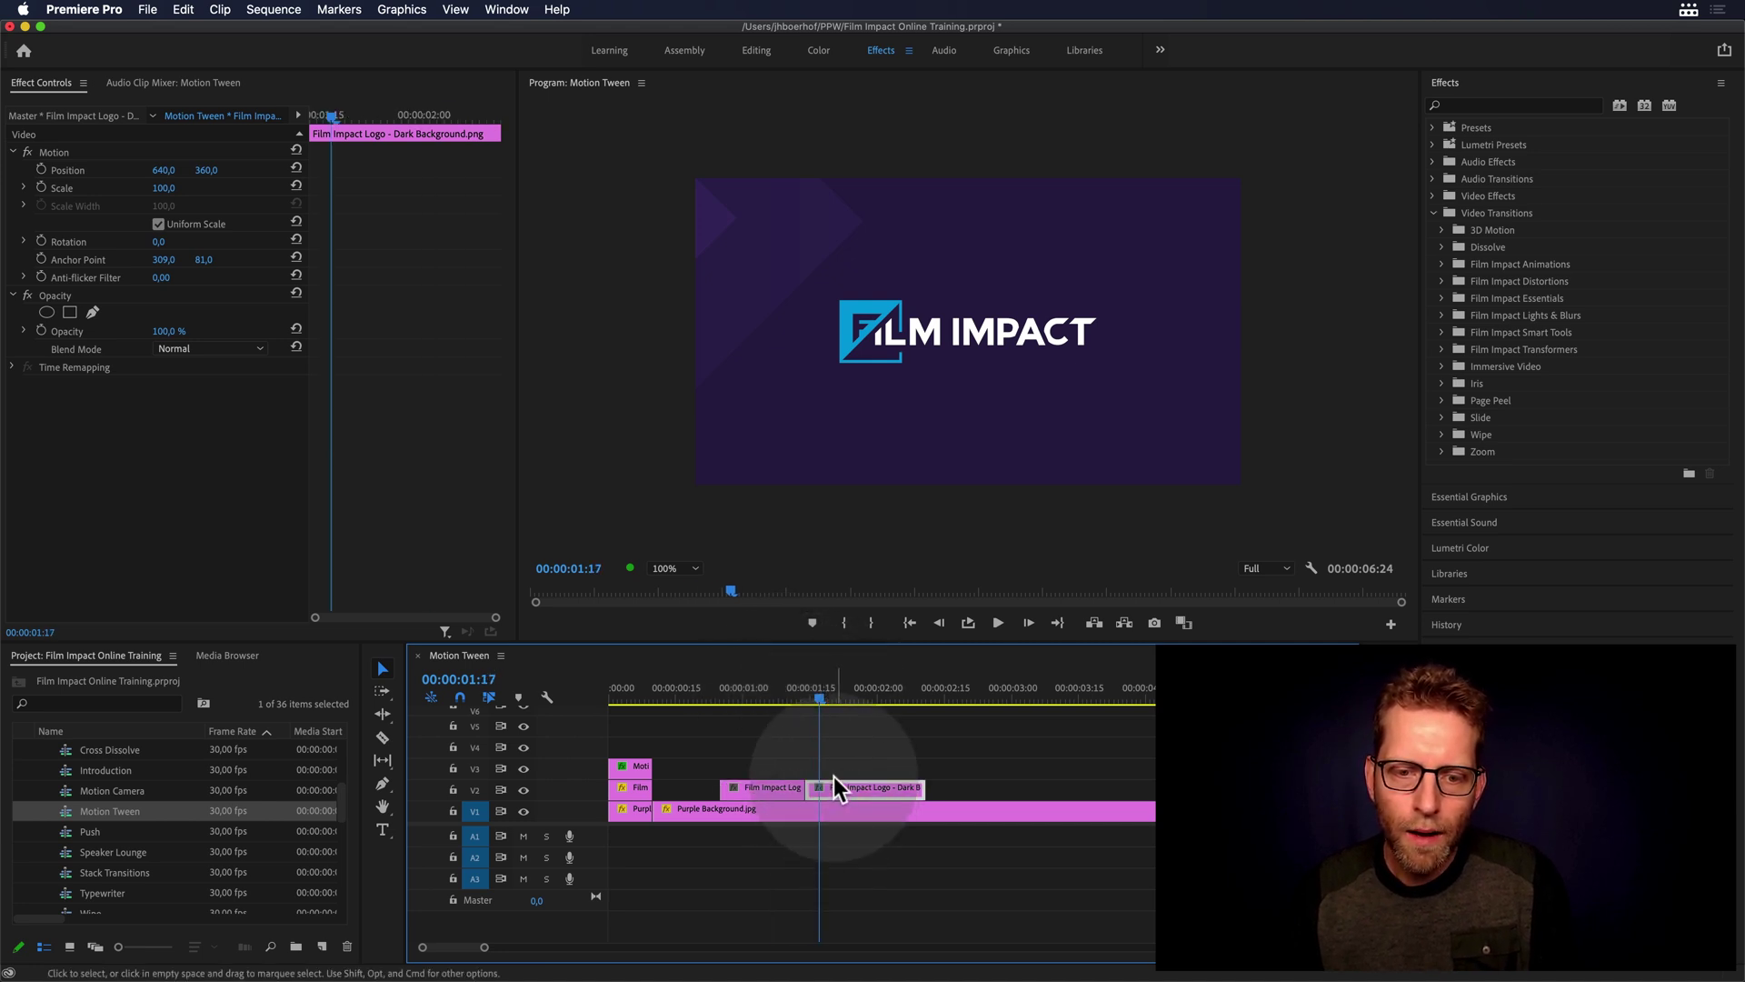
Shrink the later part's logo into the top-left corner of the frame.
click(59, 155)
mouse_move(1097, 363)
mouse_down()
mouse_move(1018, 340)
mouse_move(772, 206)
mouse_up()
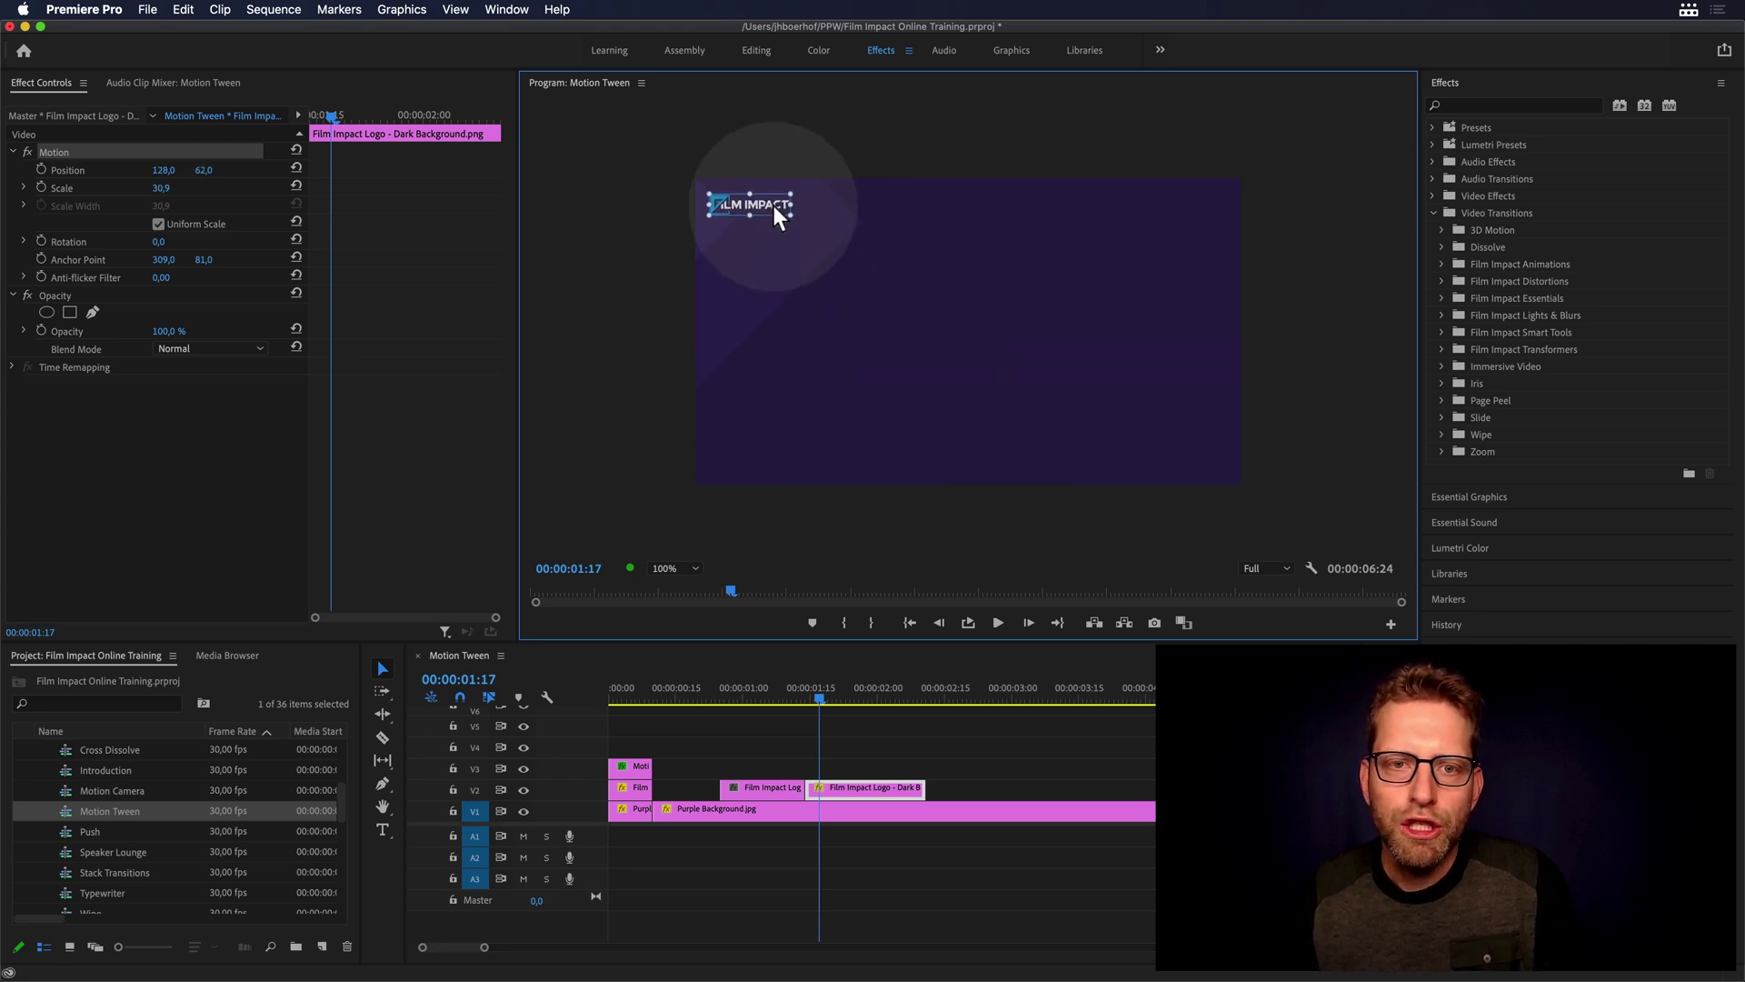
click(829, 712)
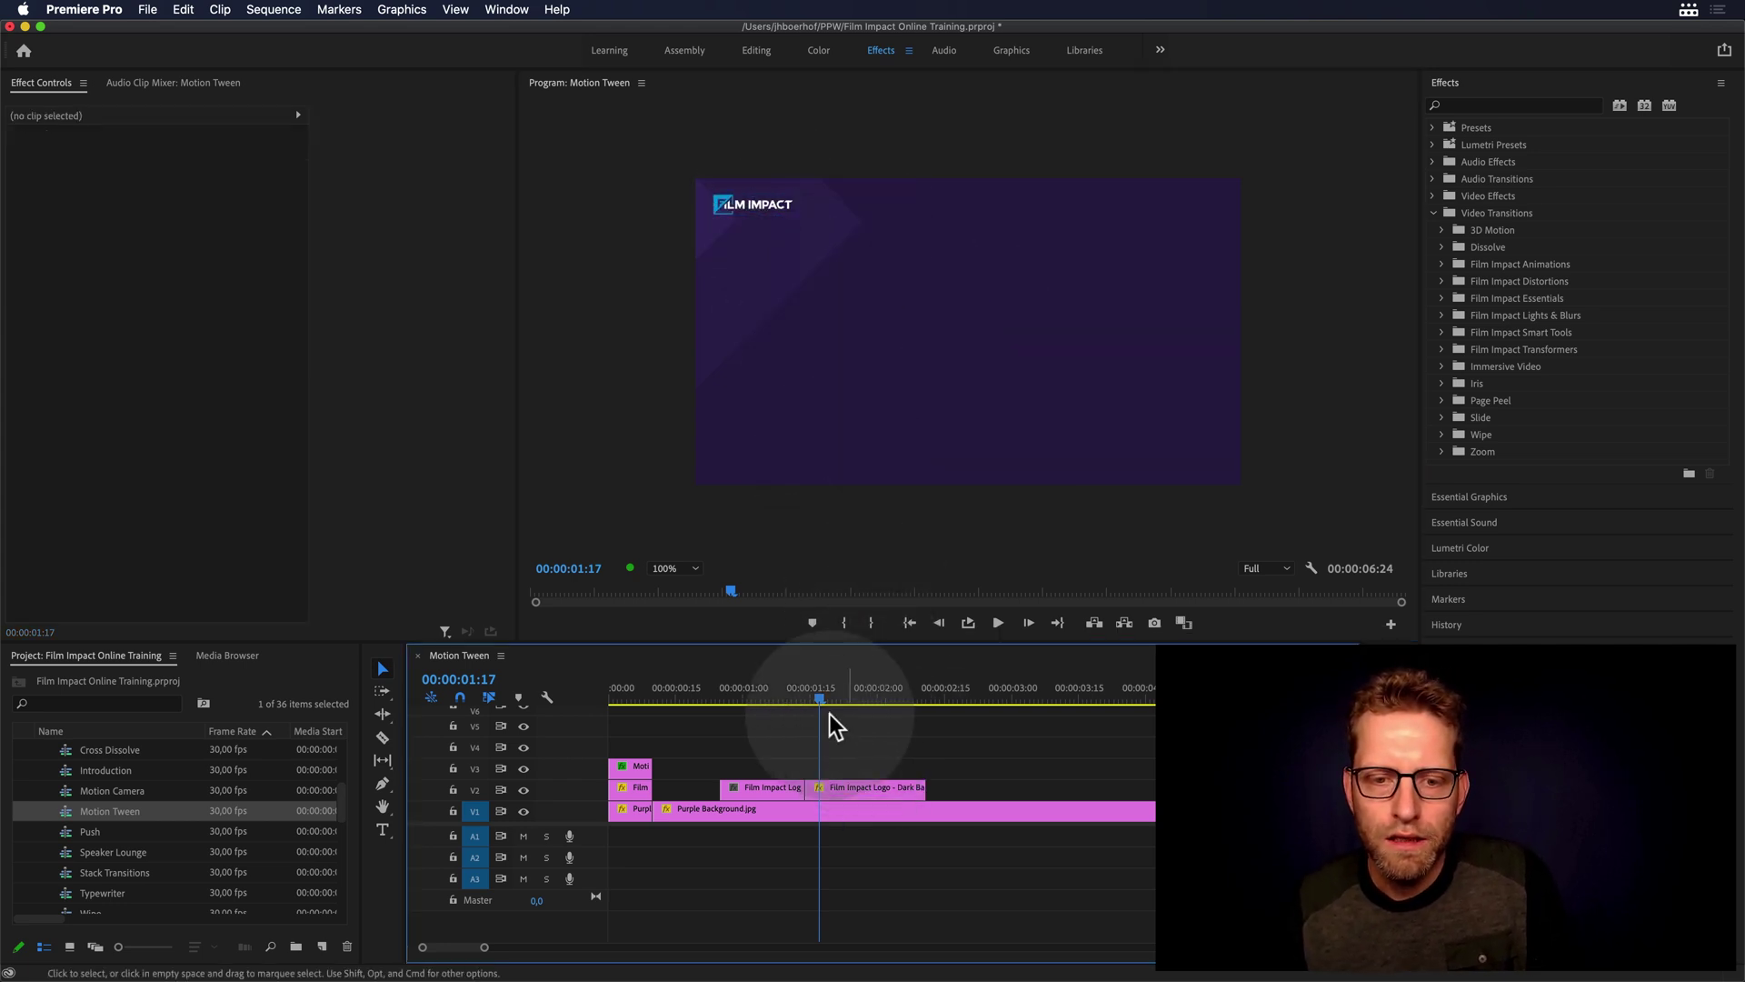
click(837, 787)
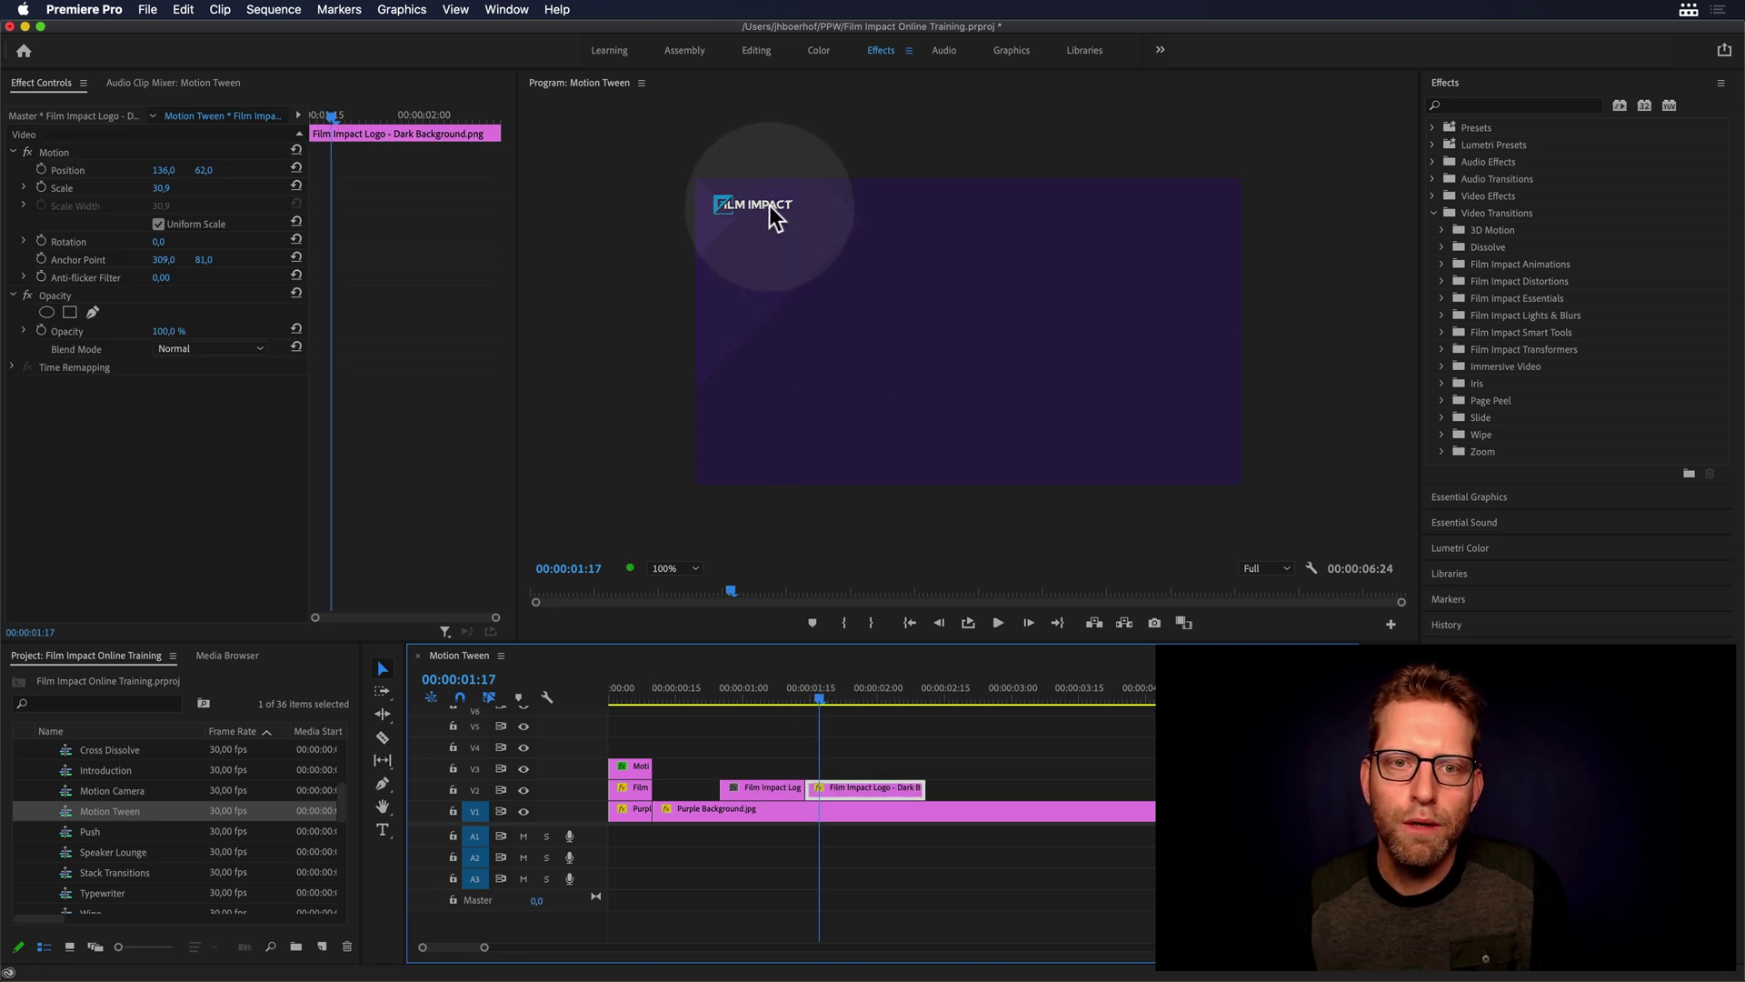
click(52, 151)
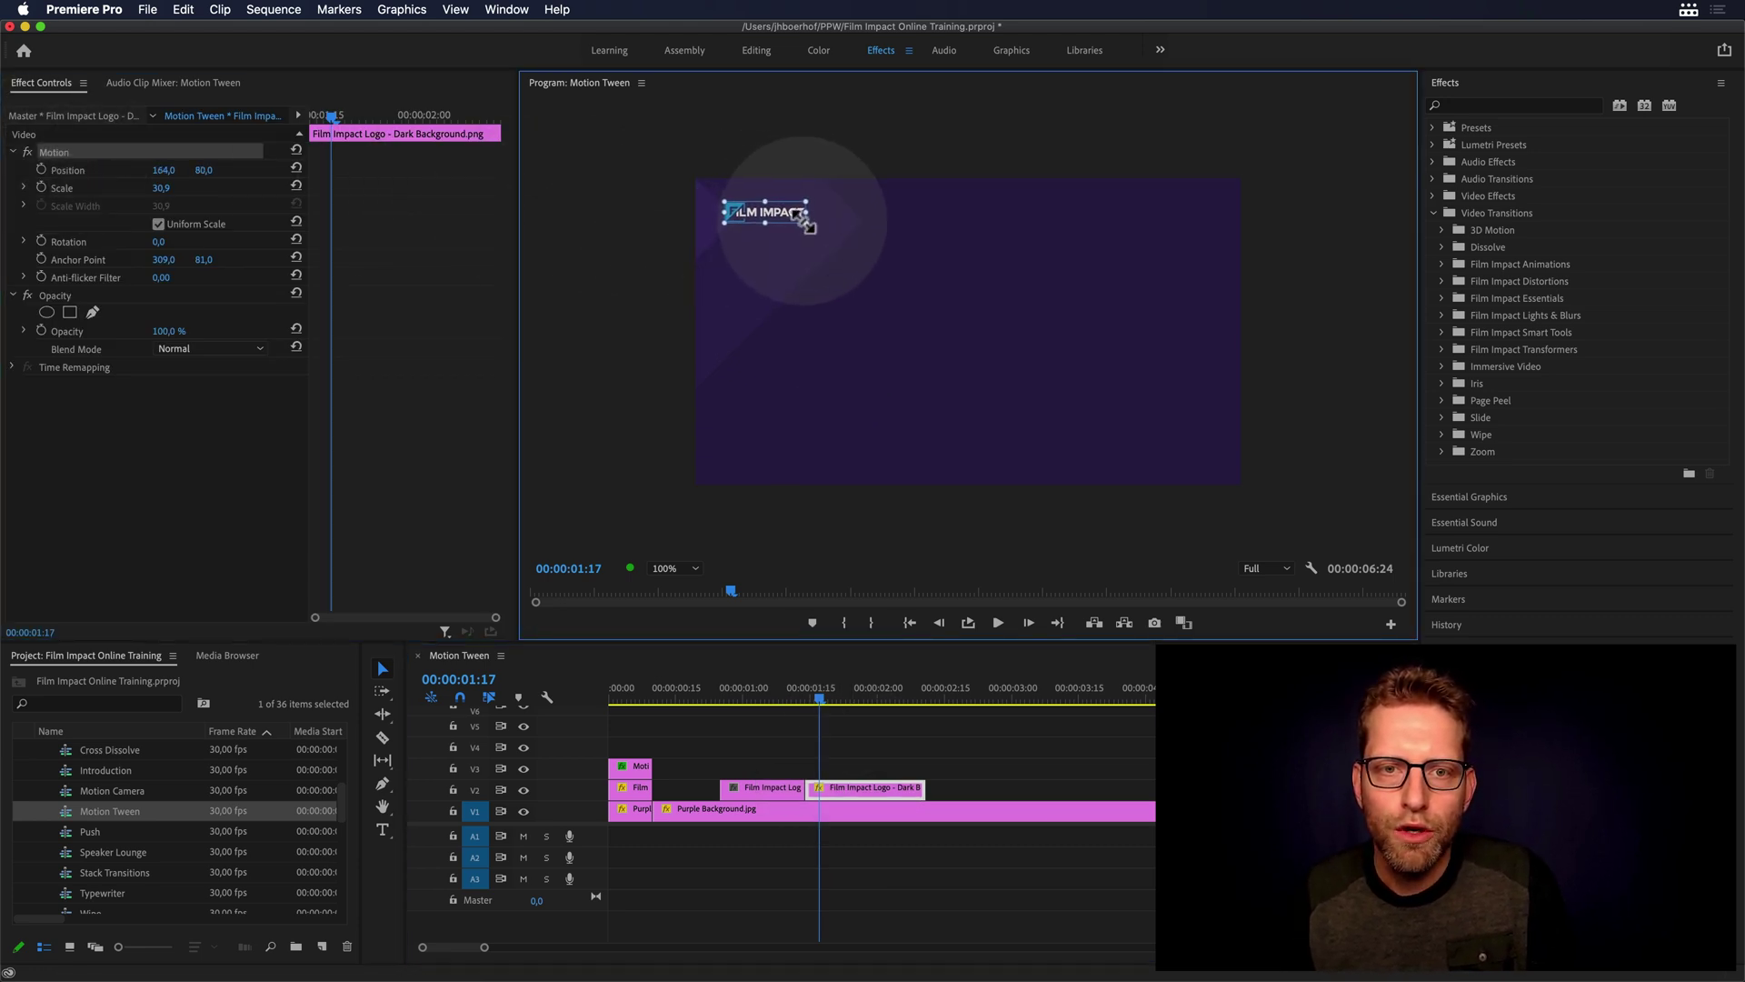
drag(794, 215, 808, 224)
click(810, 739)
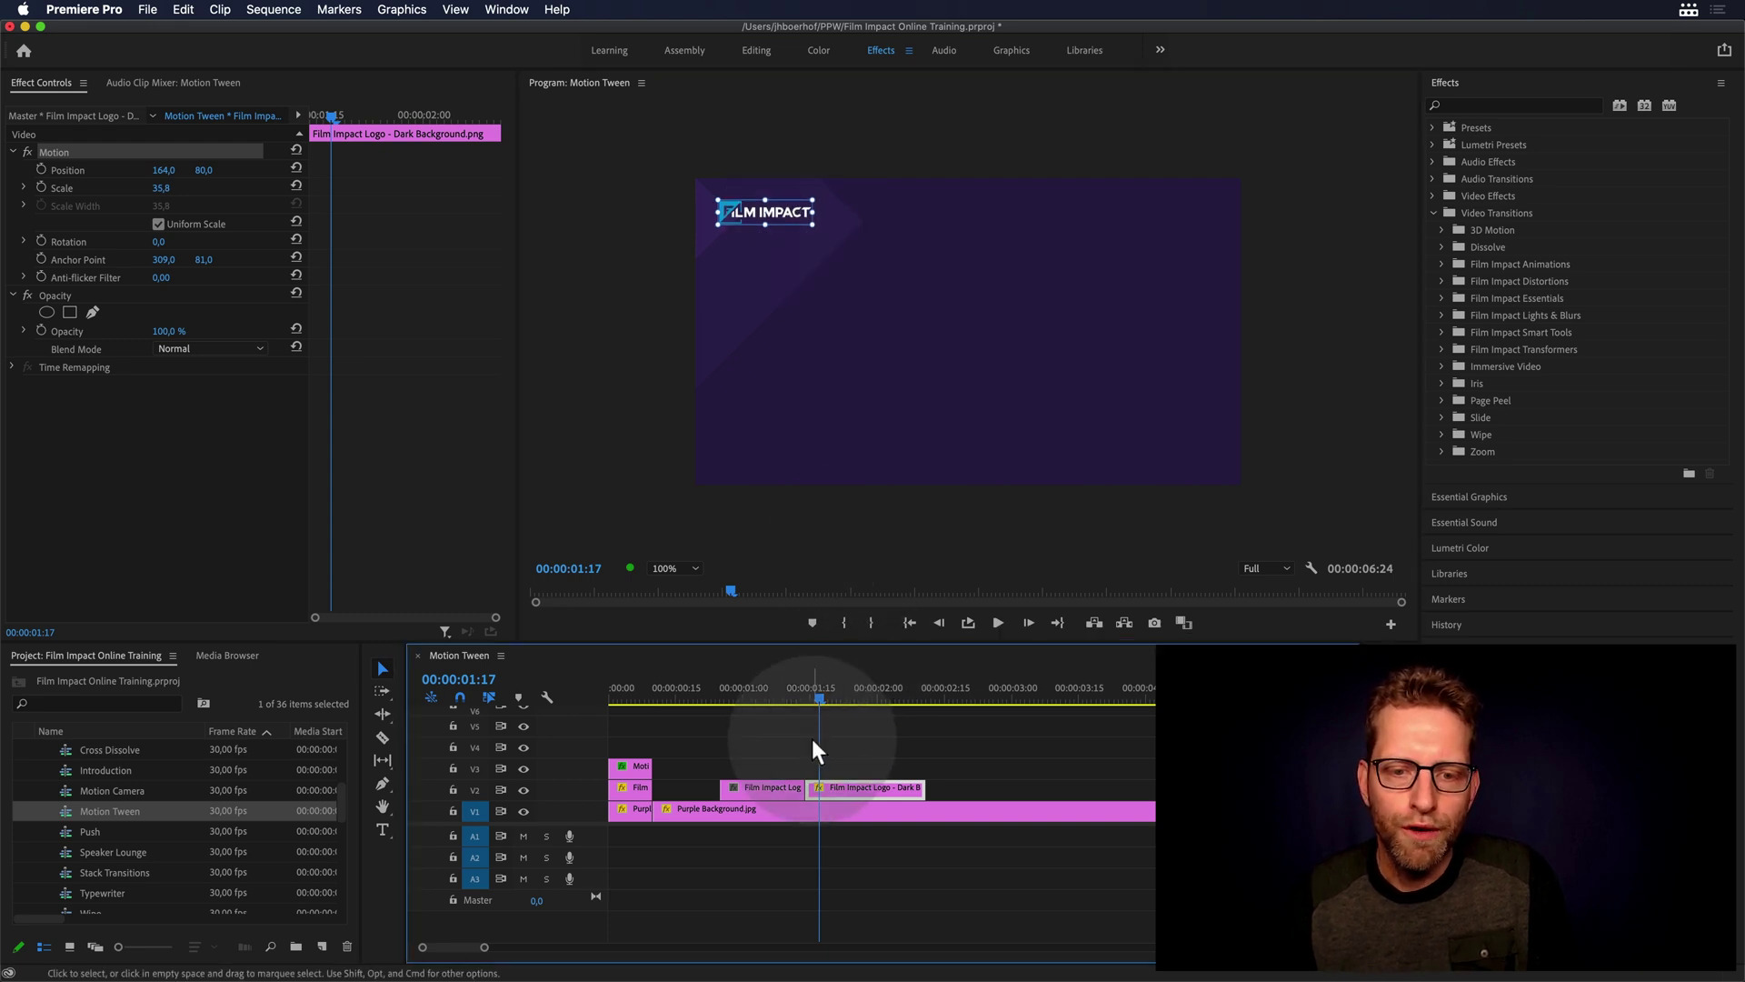
click(769, 691)
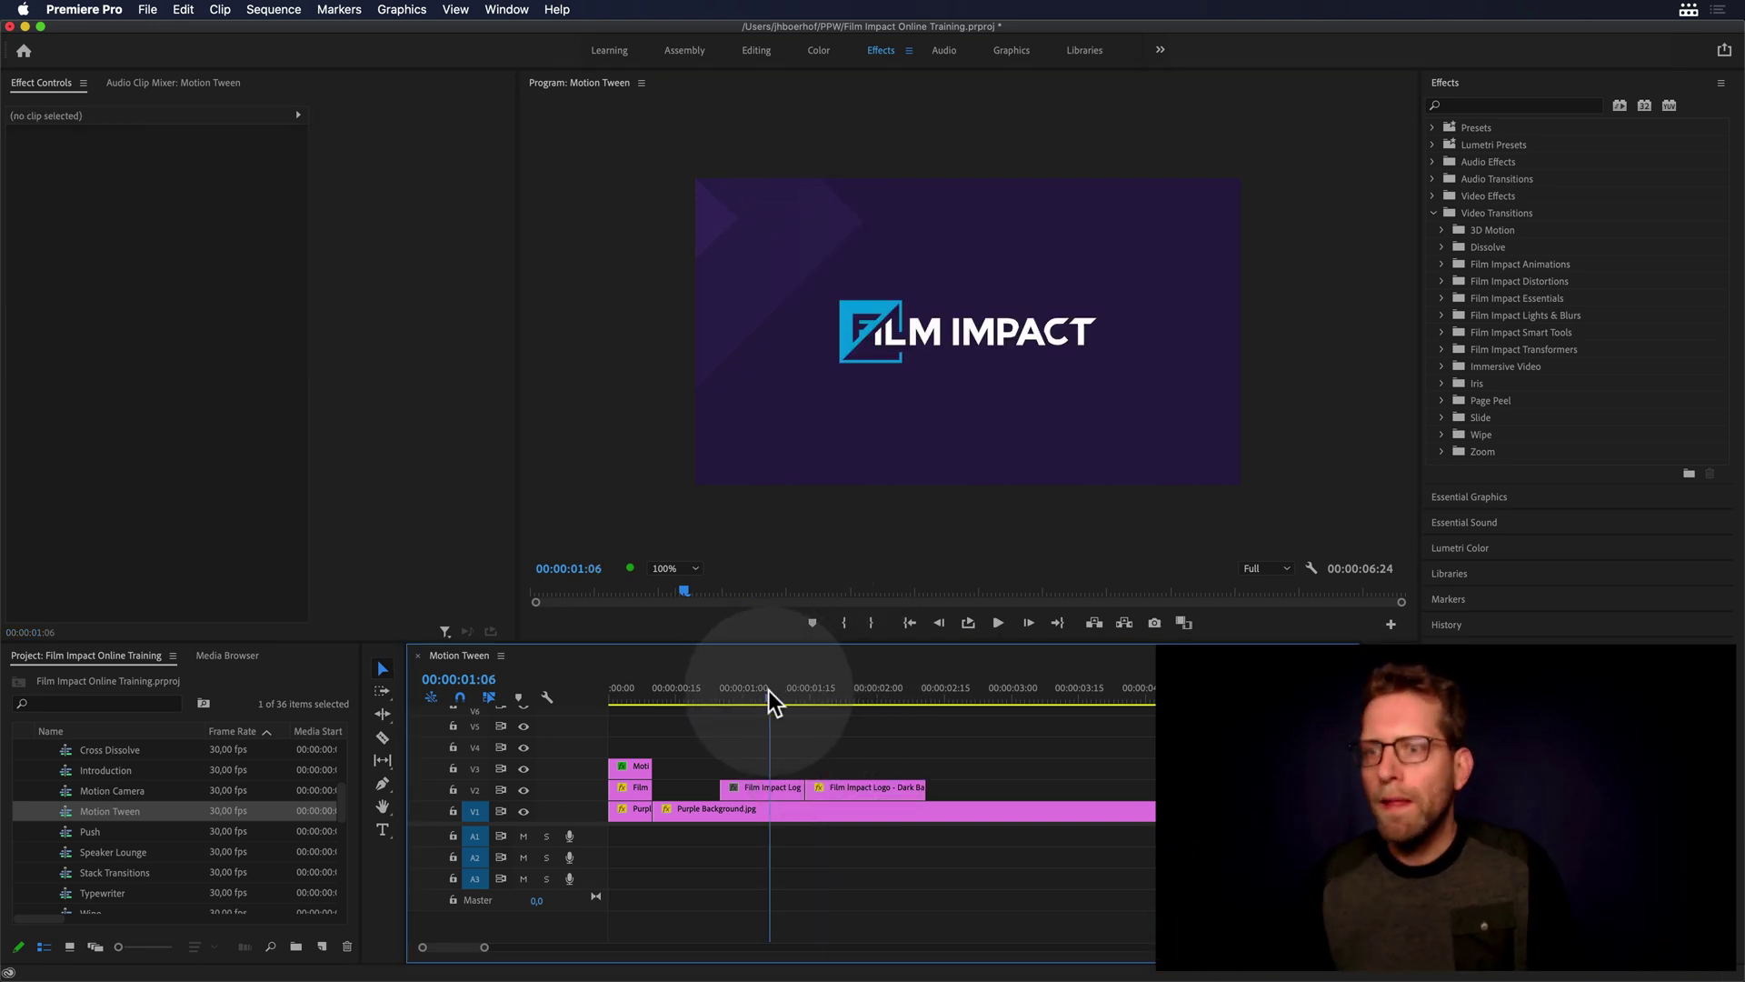
Apply FI: Stretch Wipe Impacts from Film Impact Transformers to the centred logo's start and preview it.
click(1443, 283)
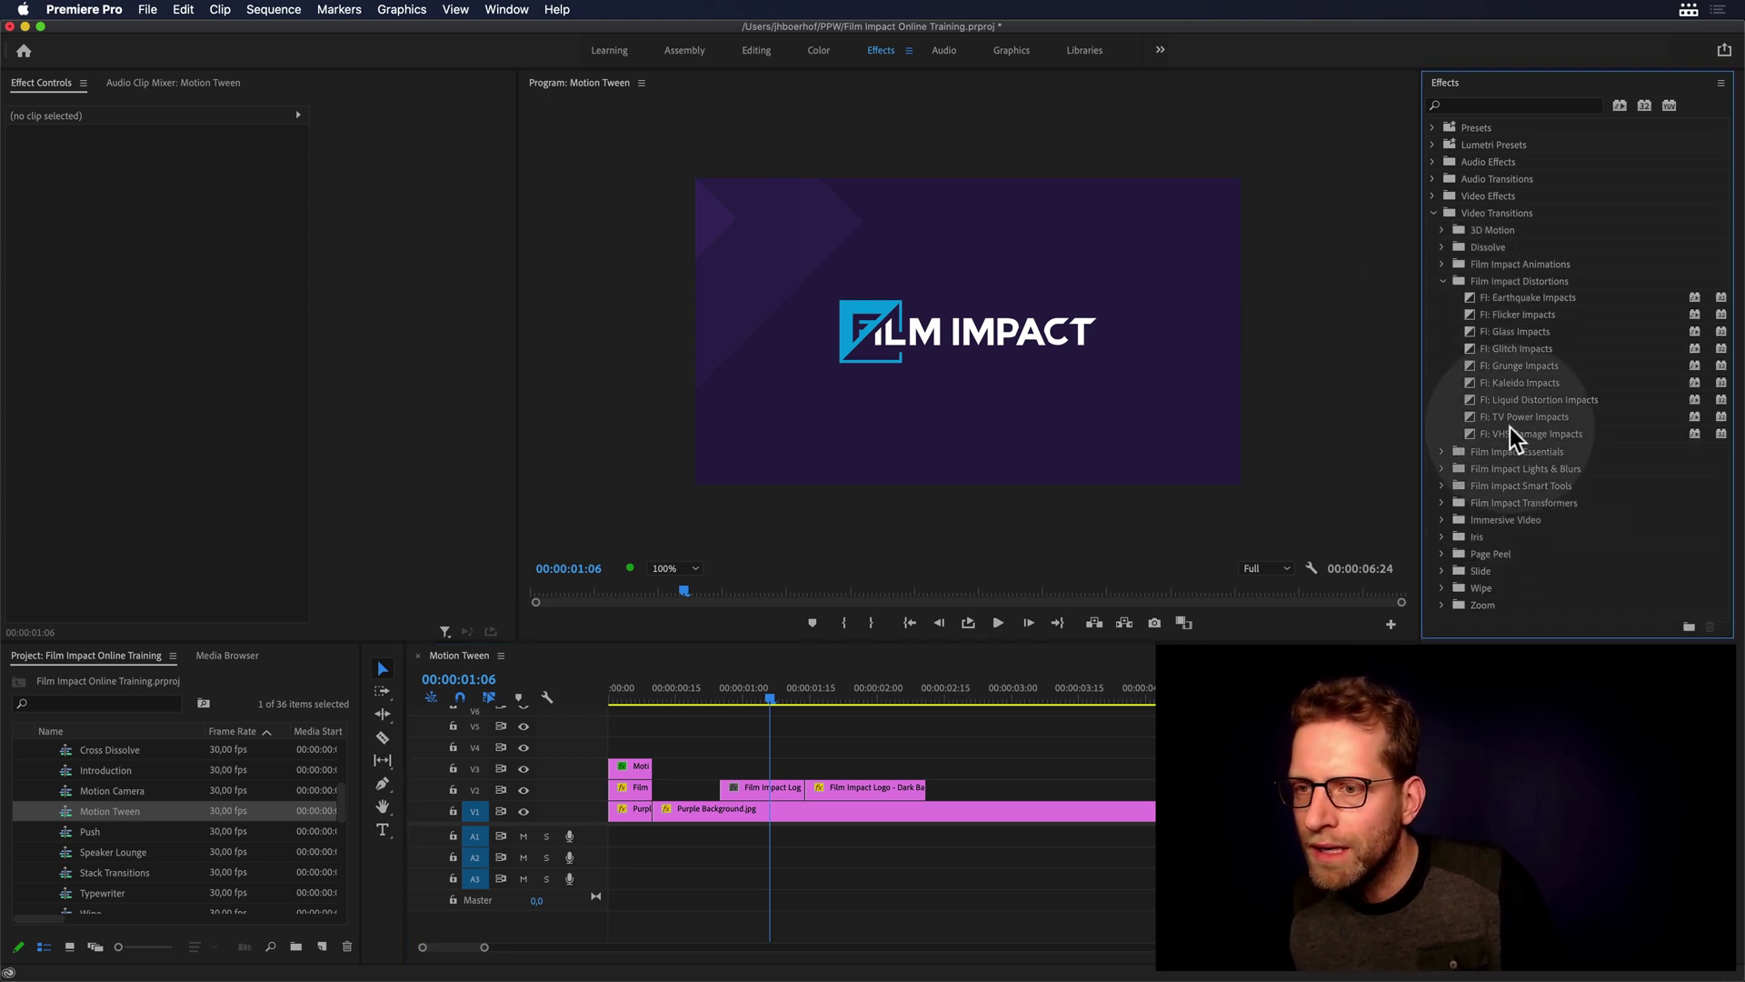
click(1443, 501)
drag(1510, 638, 798, 790)
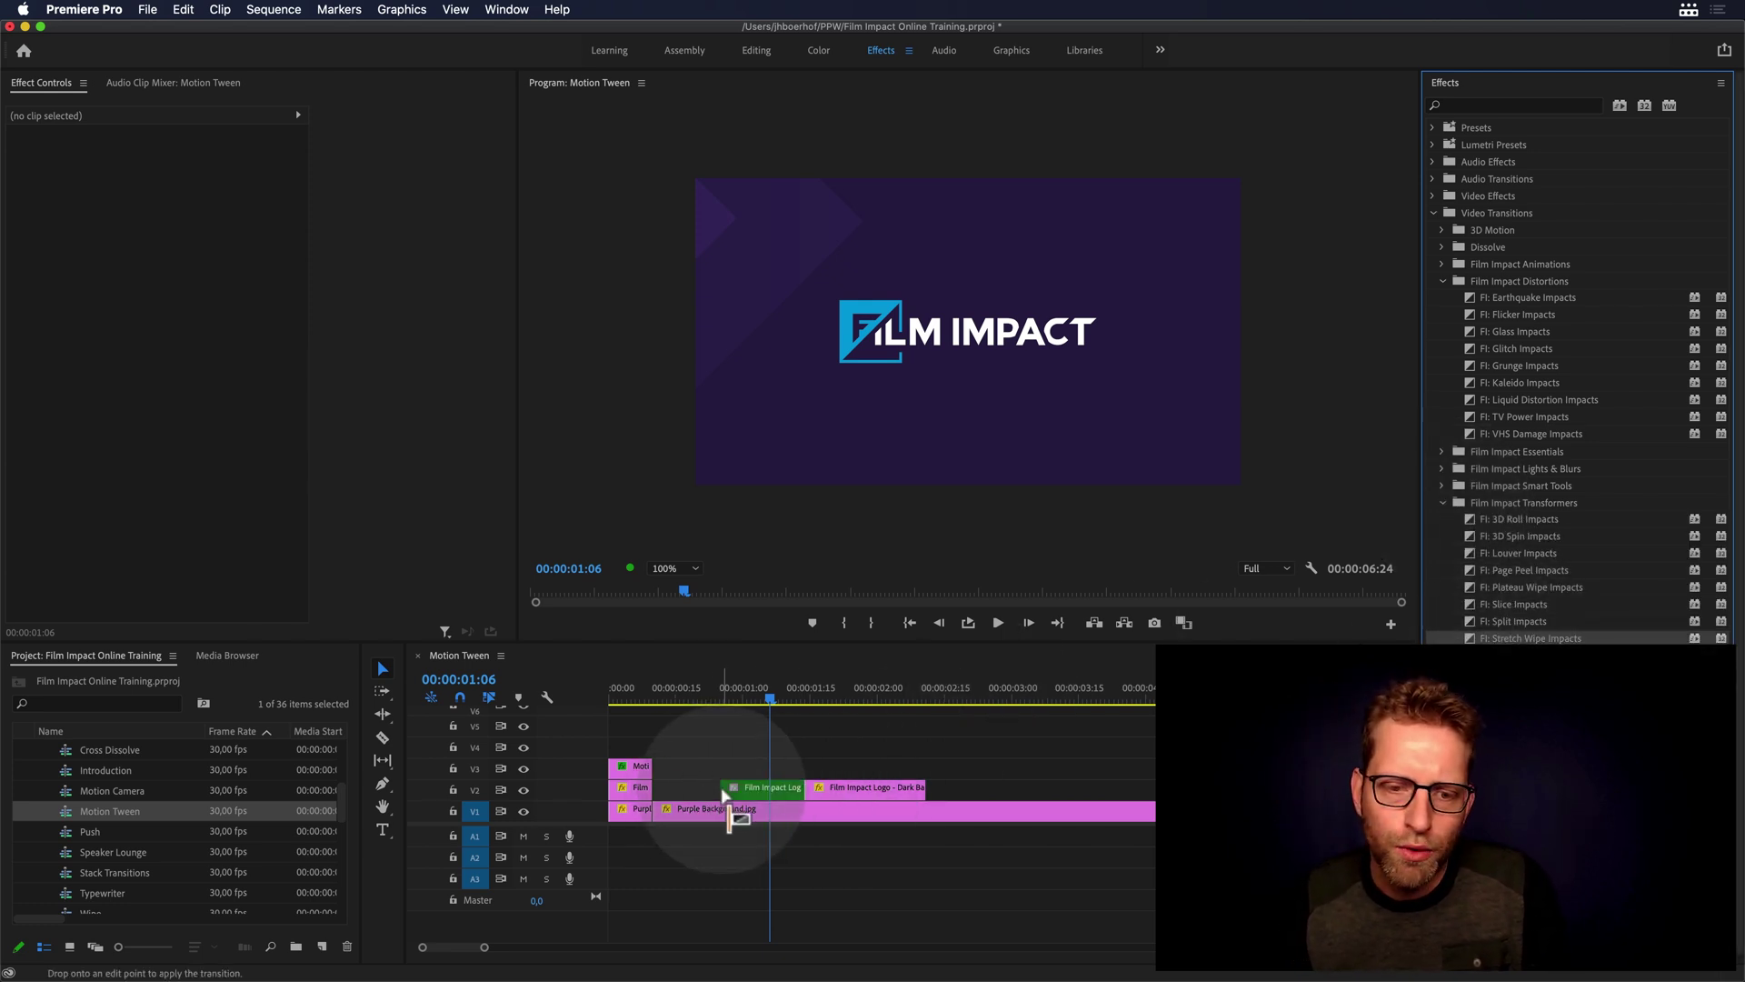
click(768, 788)
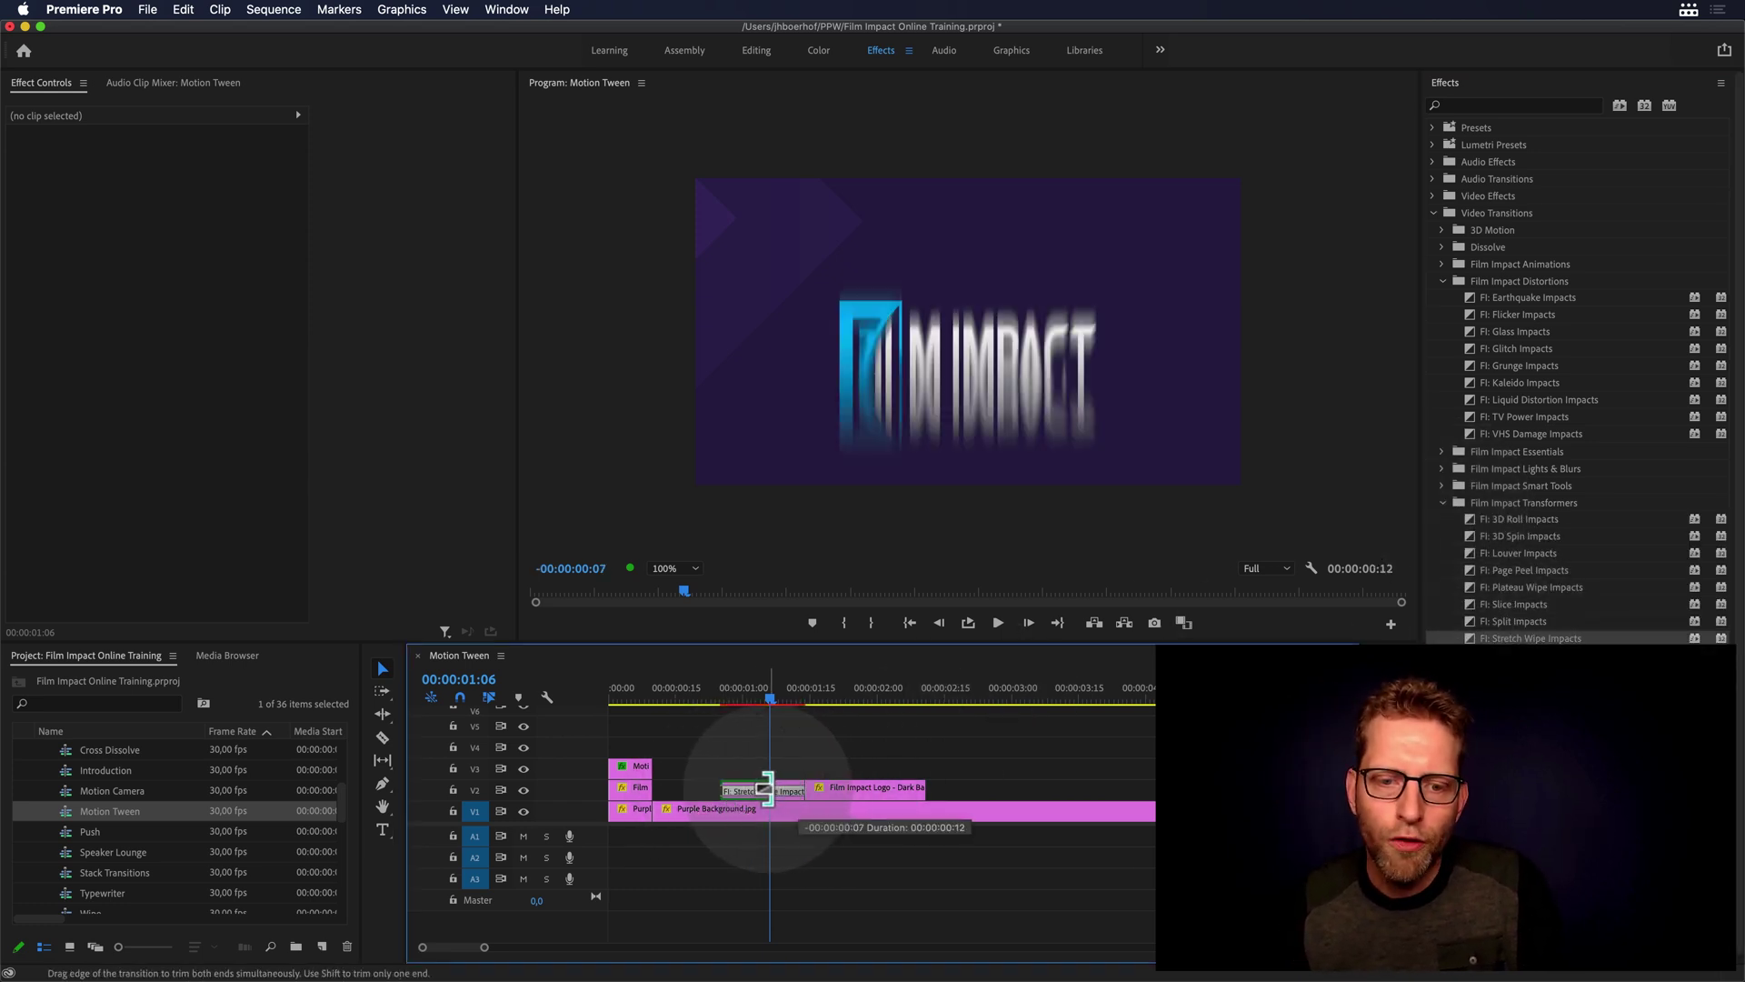
click(720, 696)
drag(723, 689, 760, 687)
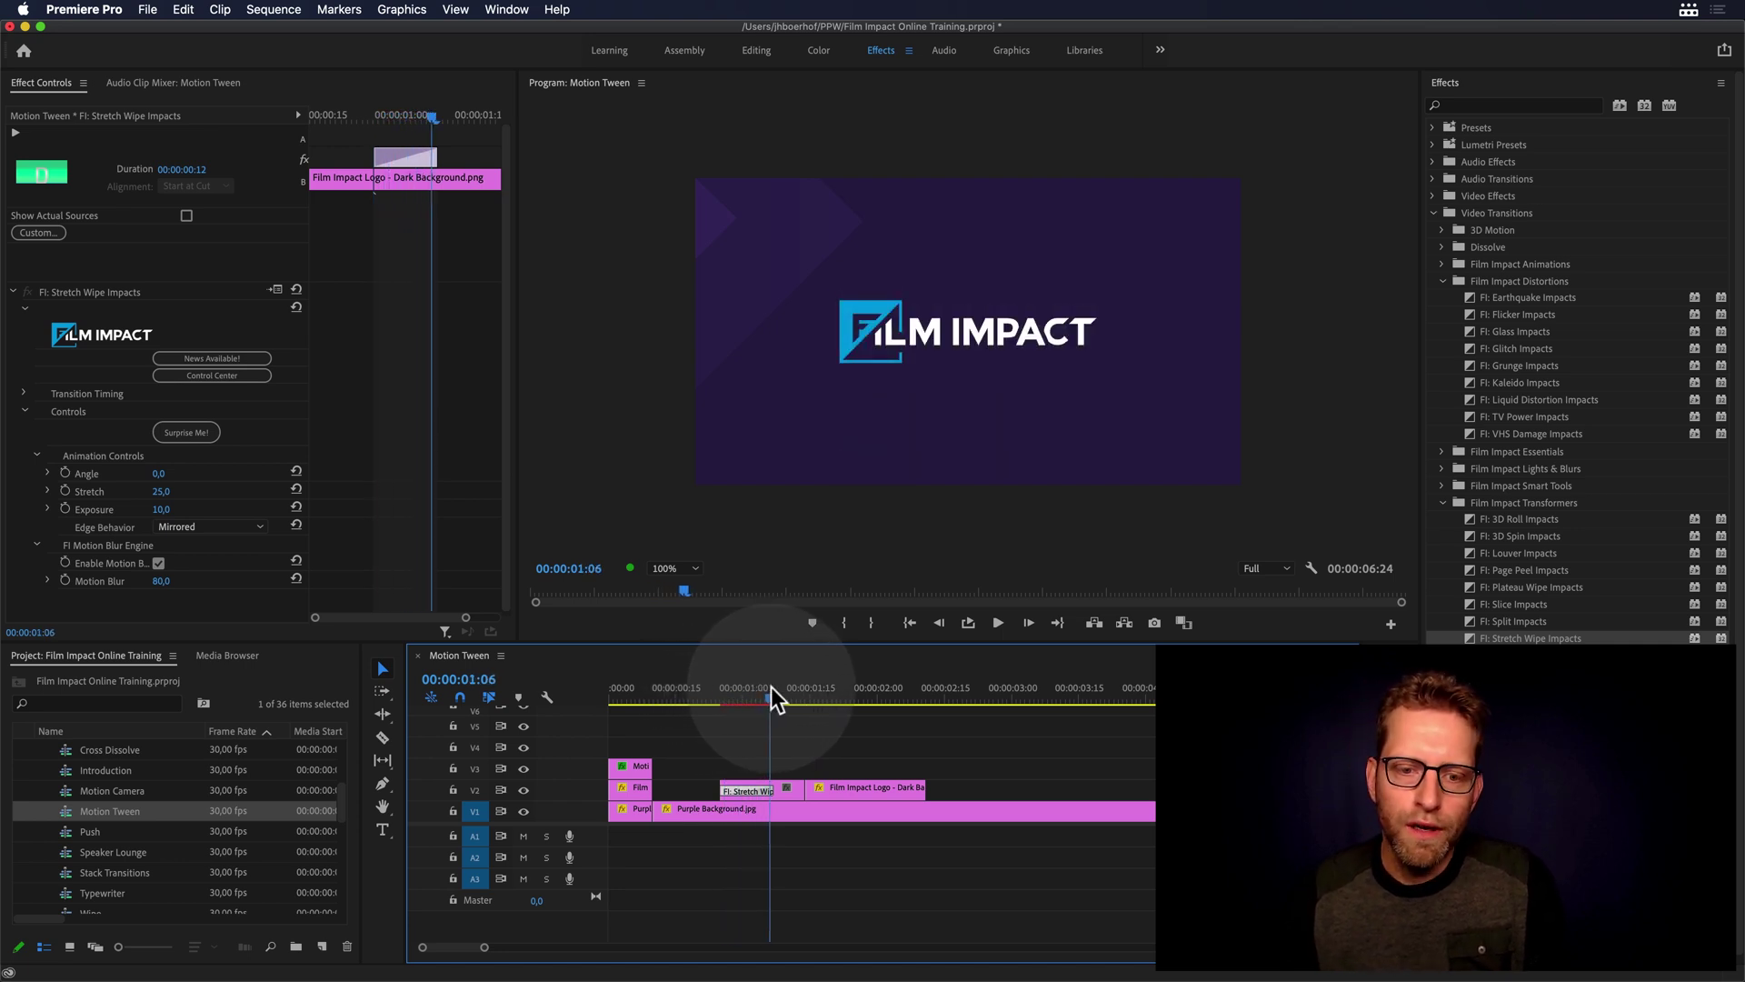
drag(759, 687, 827, 698)
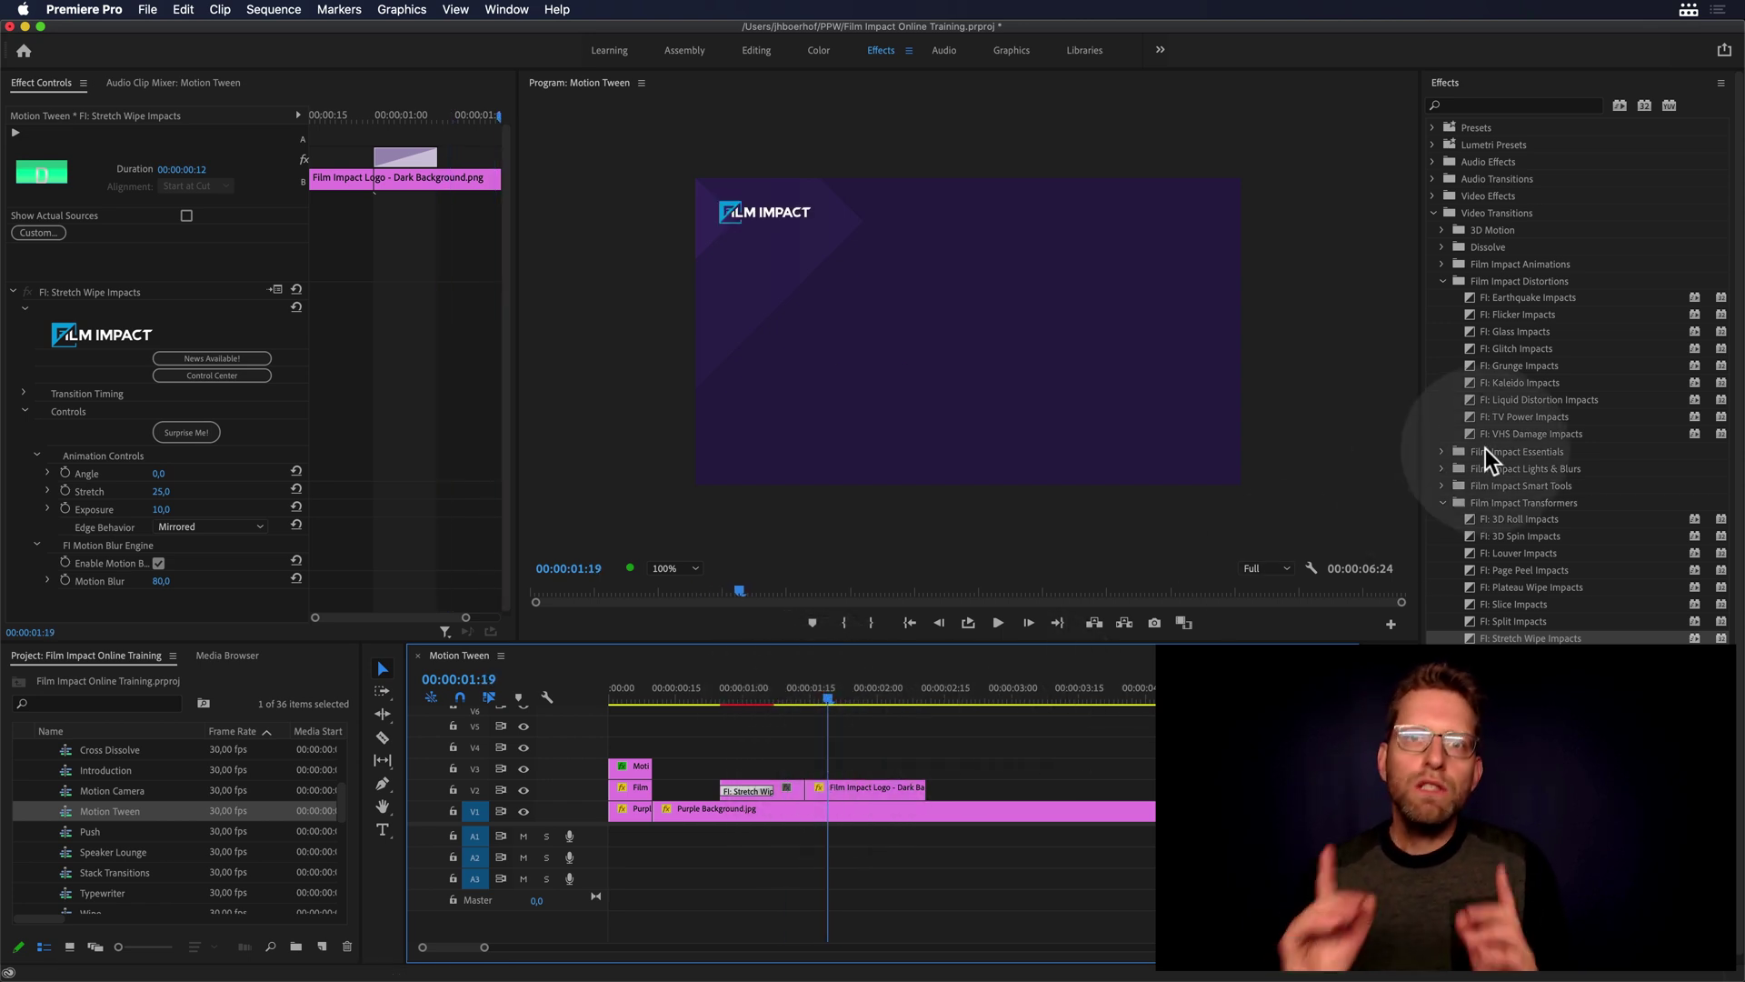
Add FI: Motion Tween between the two logo clips and preview the slide.
click(1561, 103)
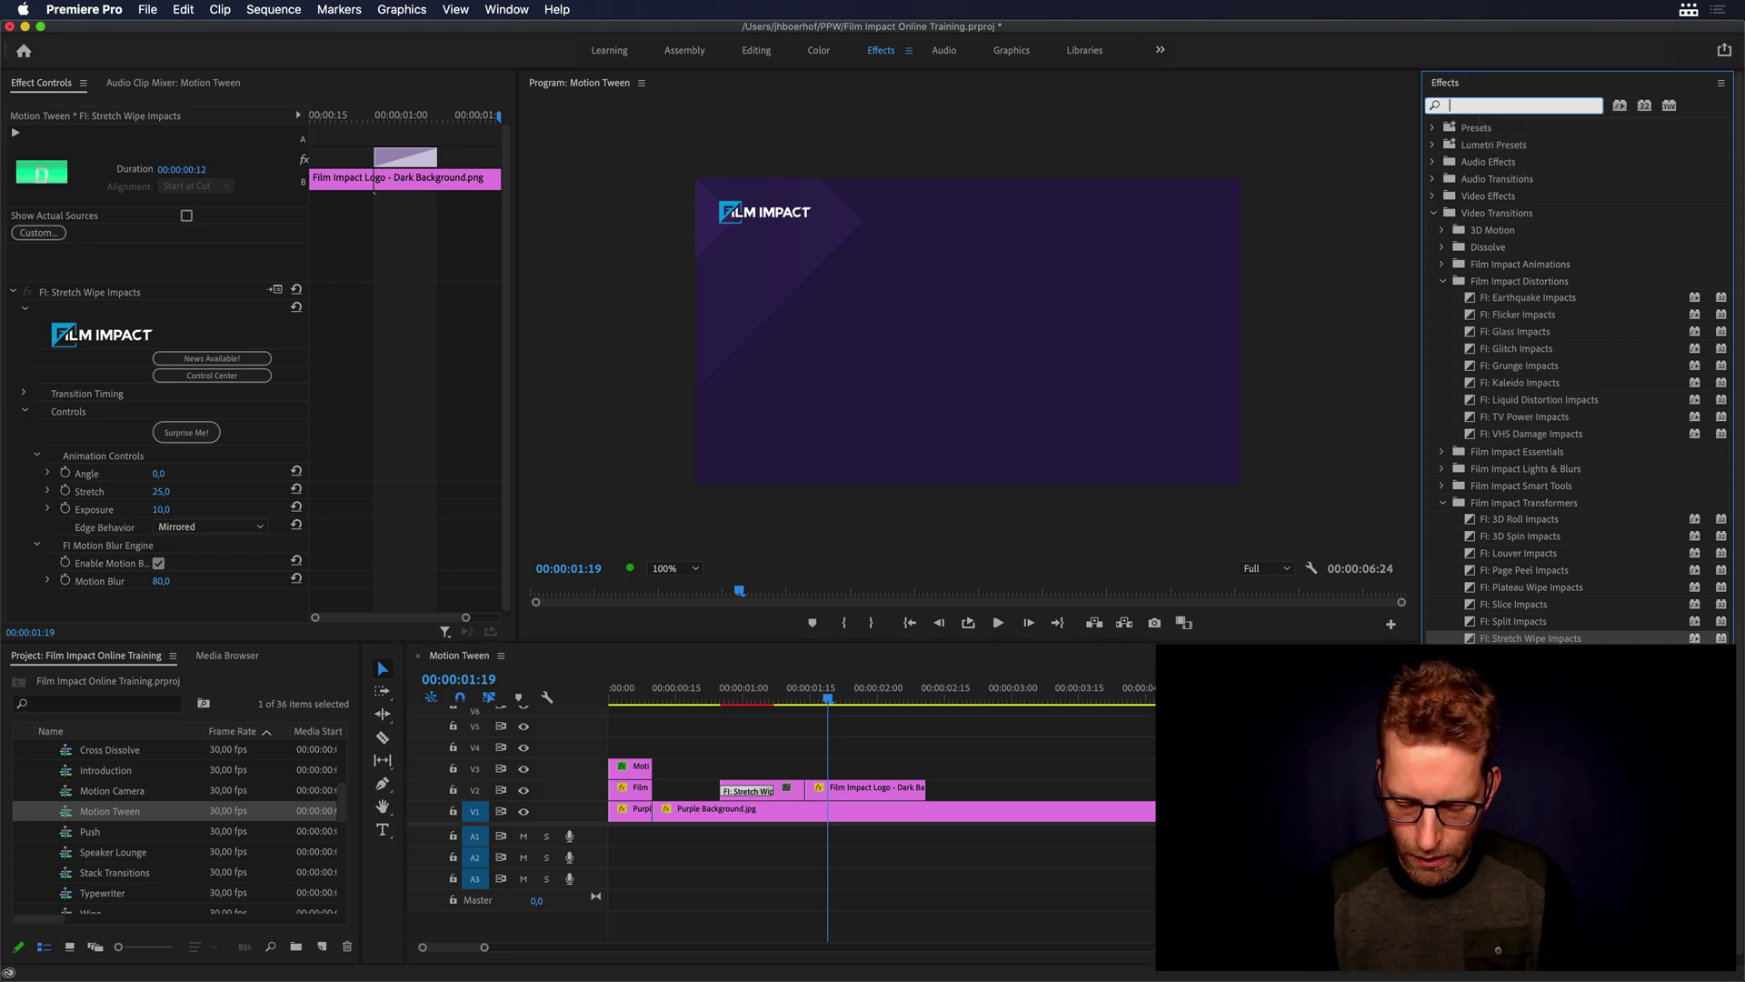
text(motion tween)
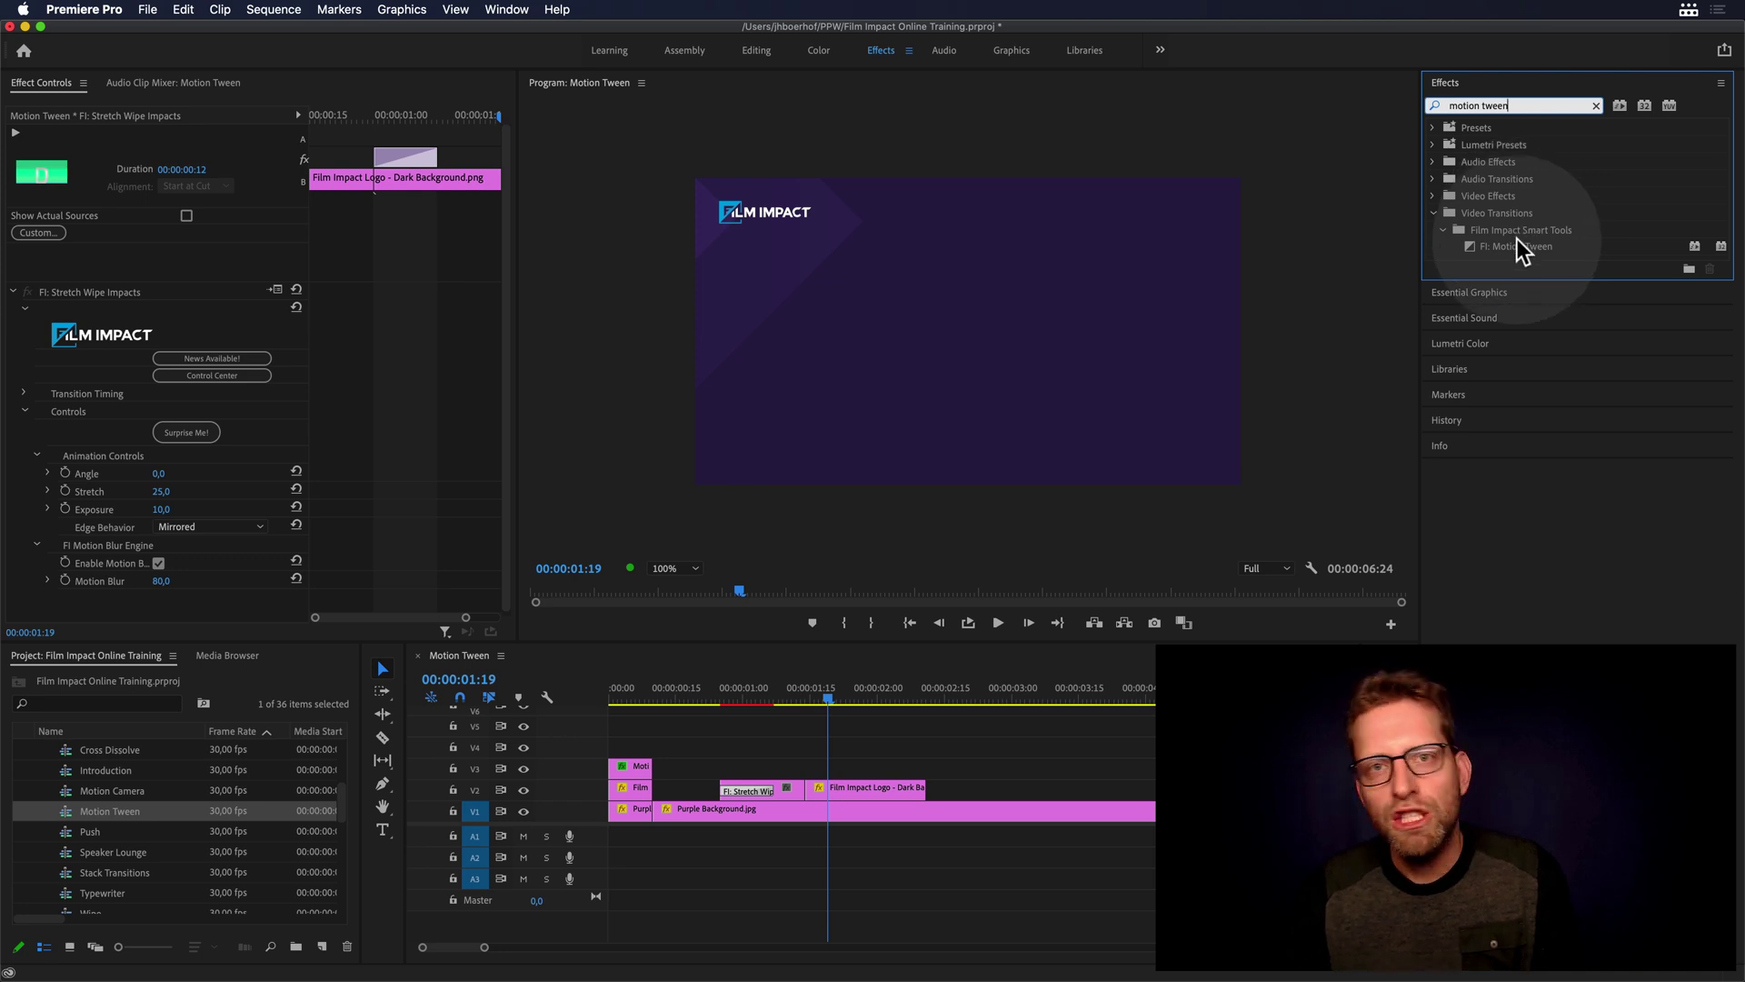
drag(1513, 247, 816, 791)
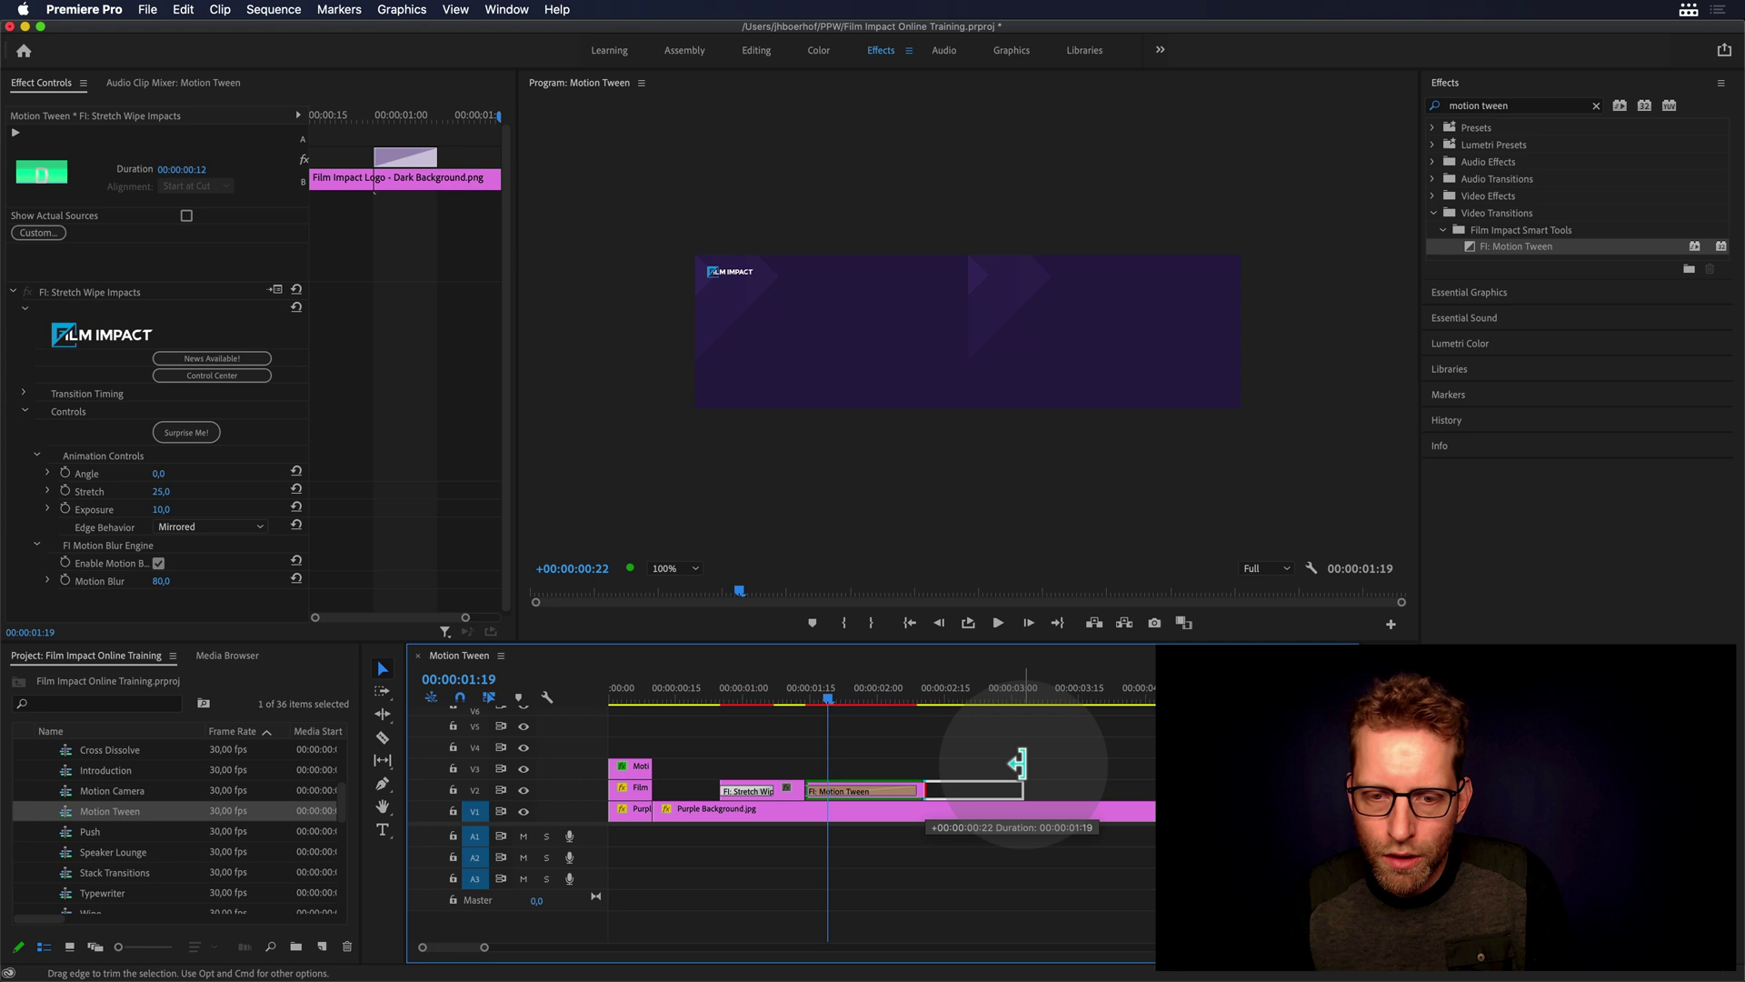
click(778, 696)
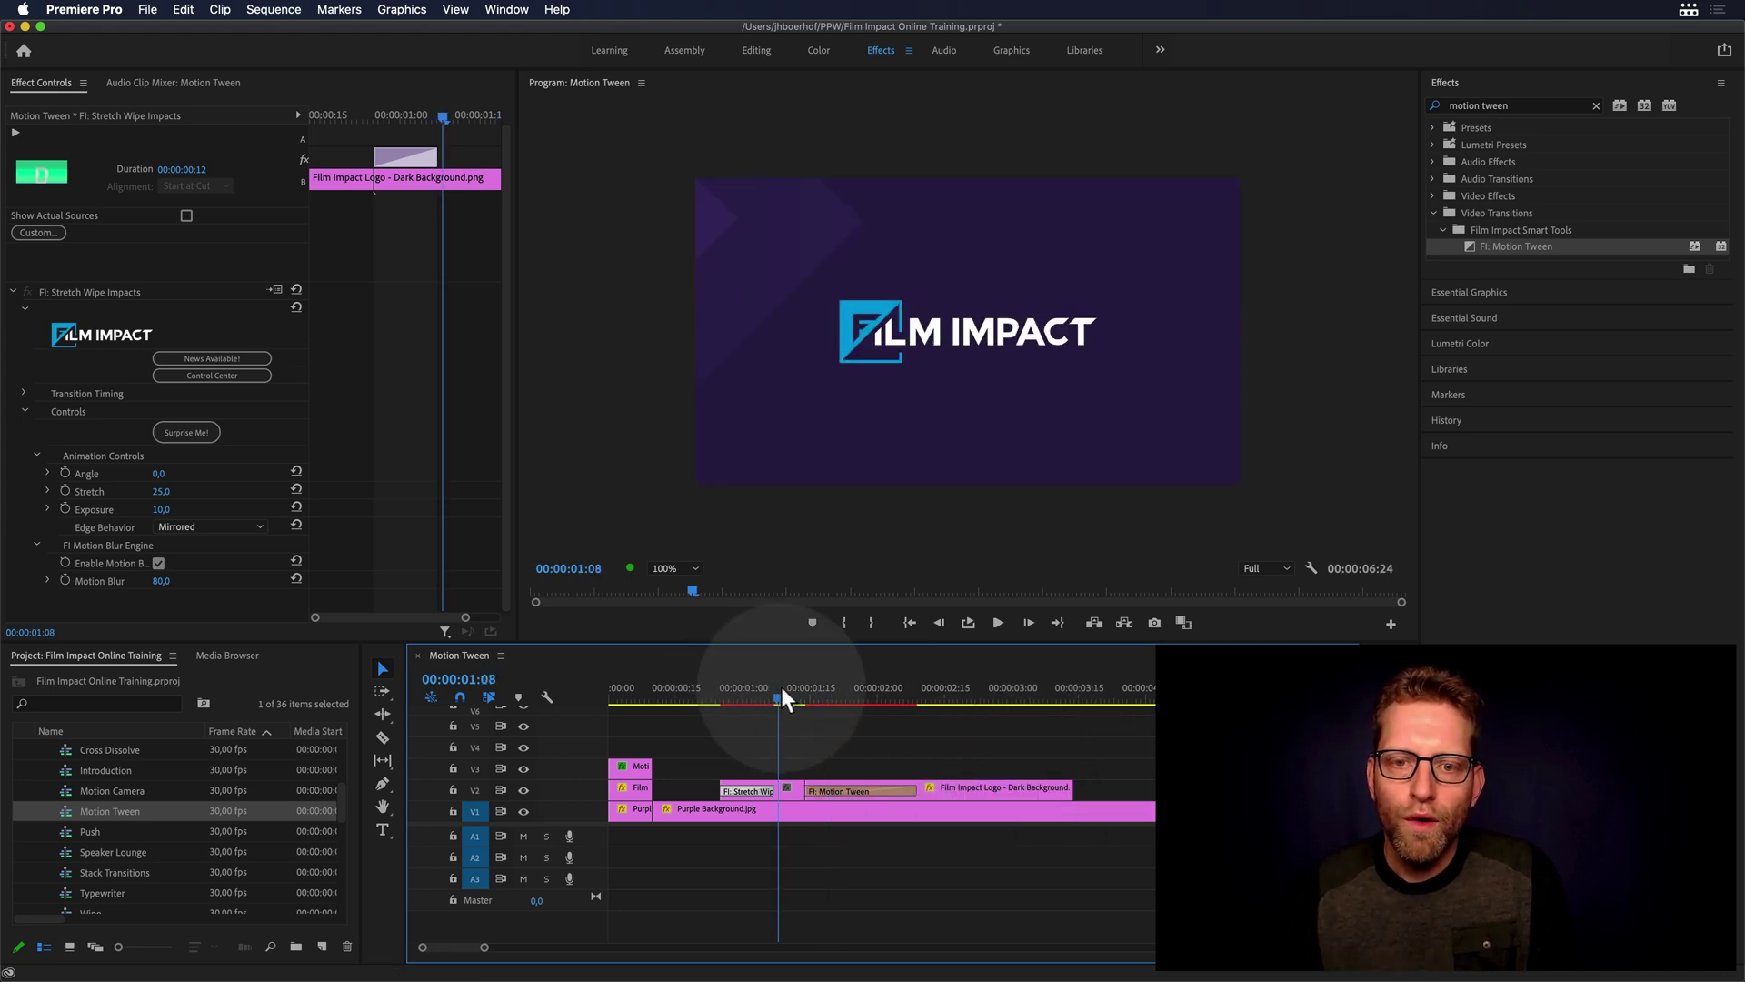
key(space)
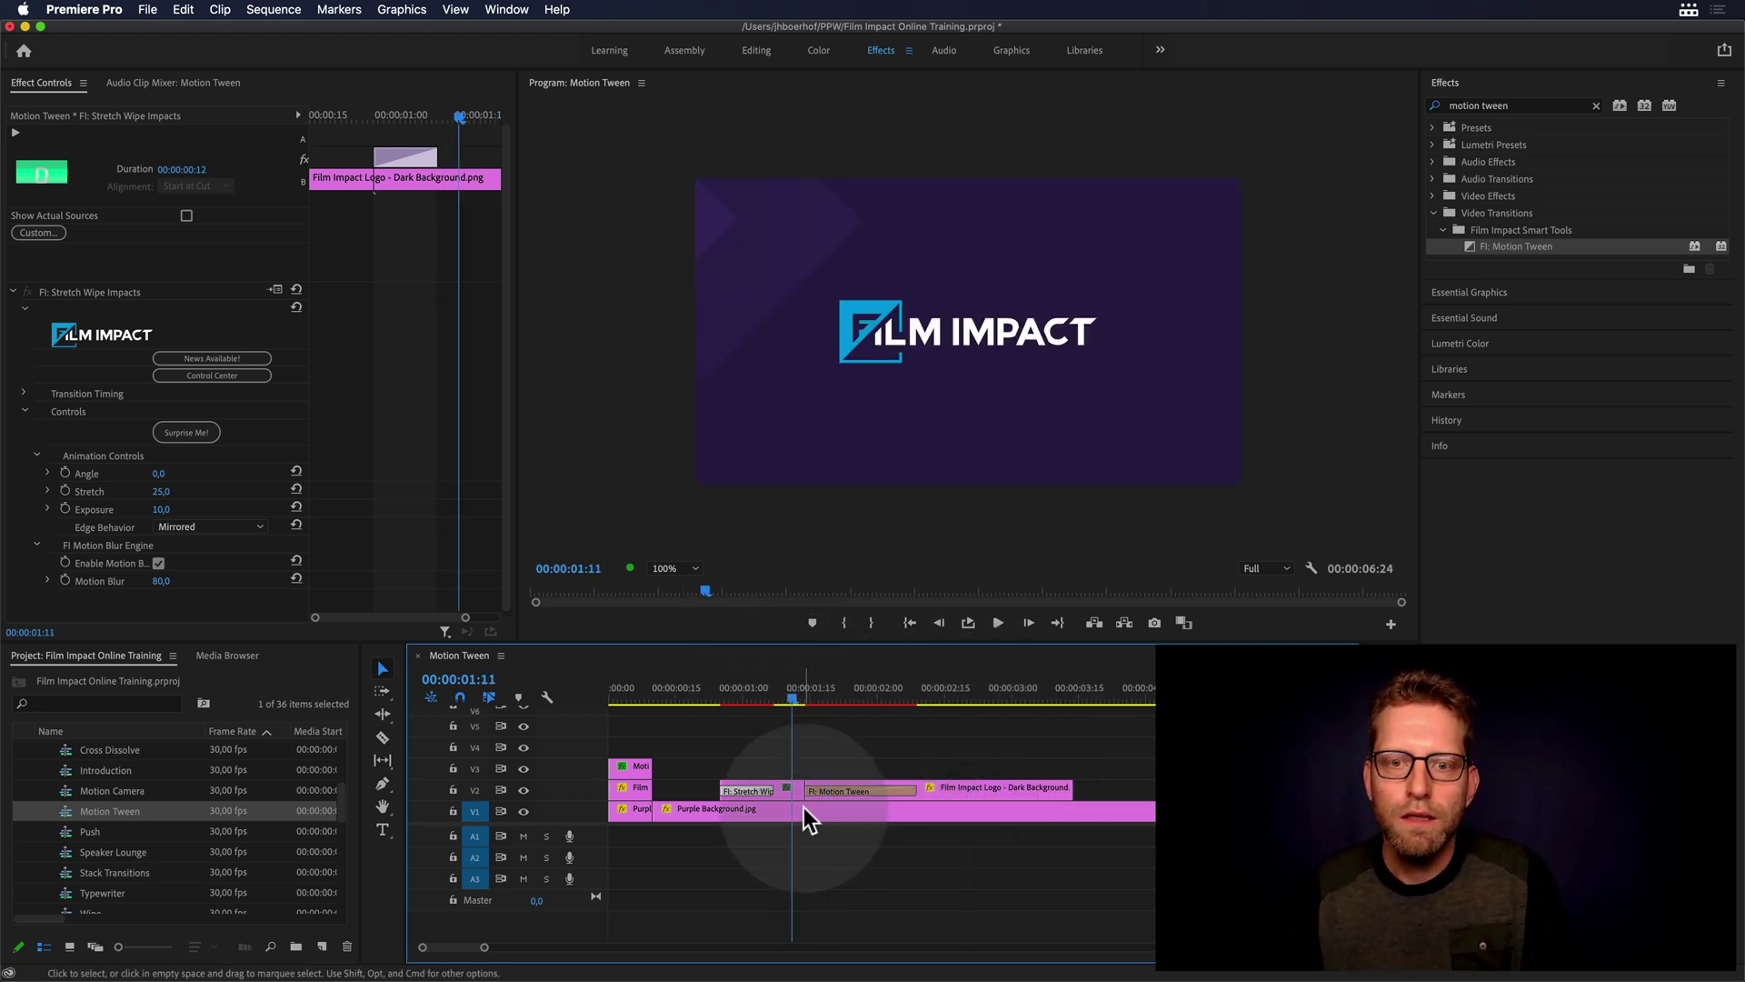
key(space)
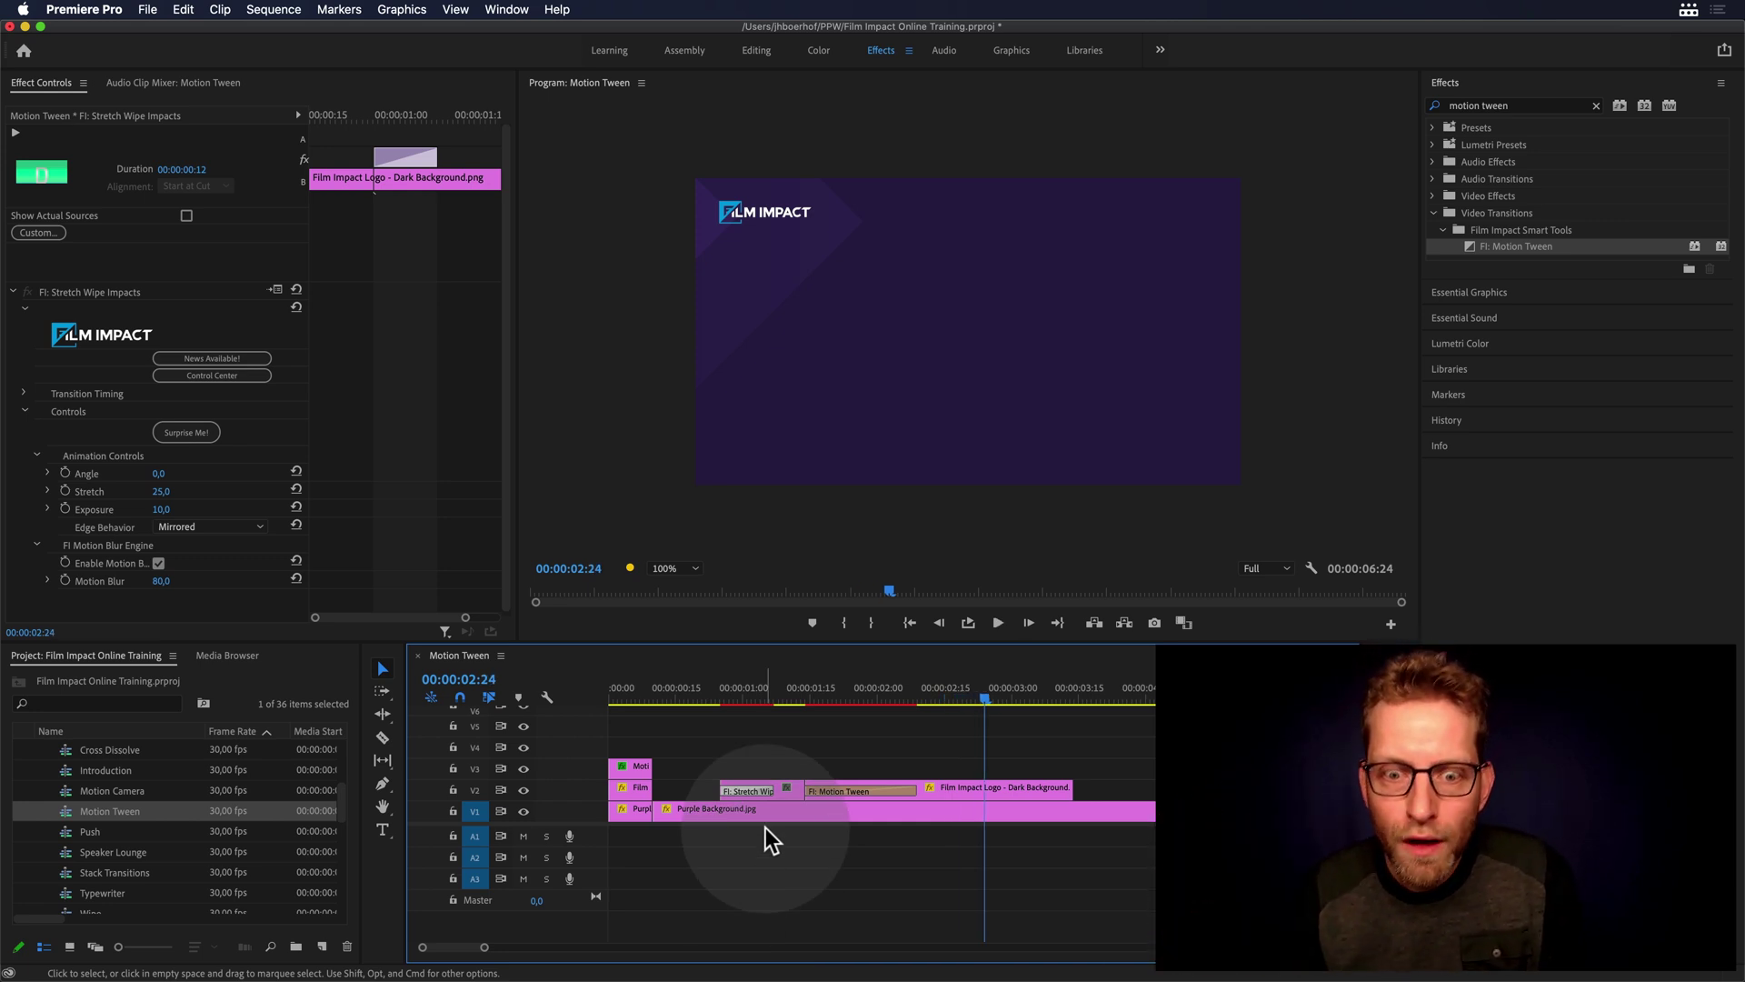
click(798, 693)
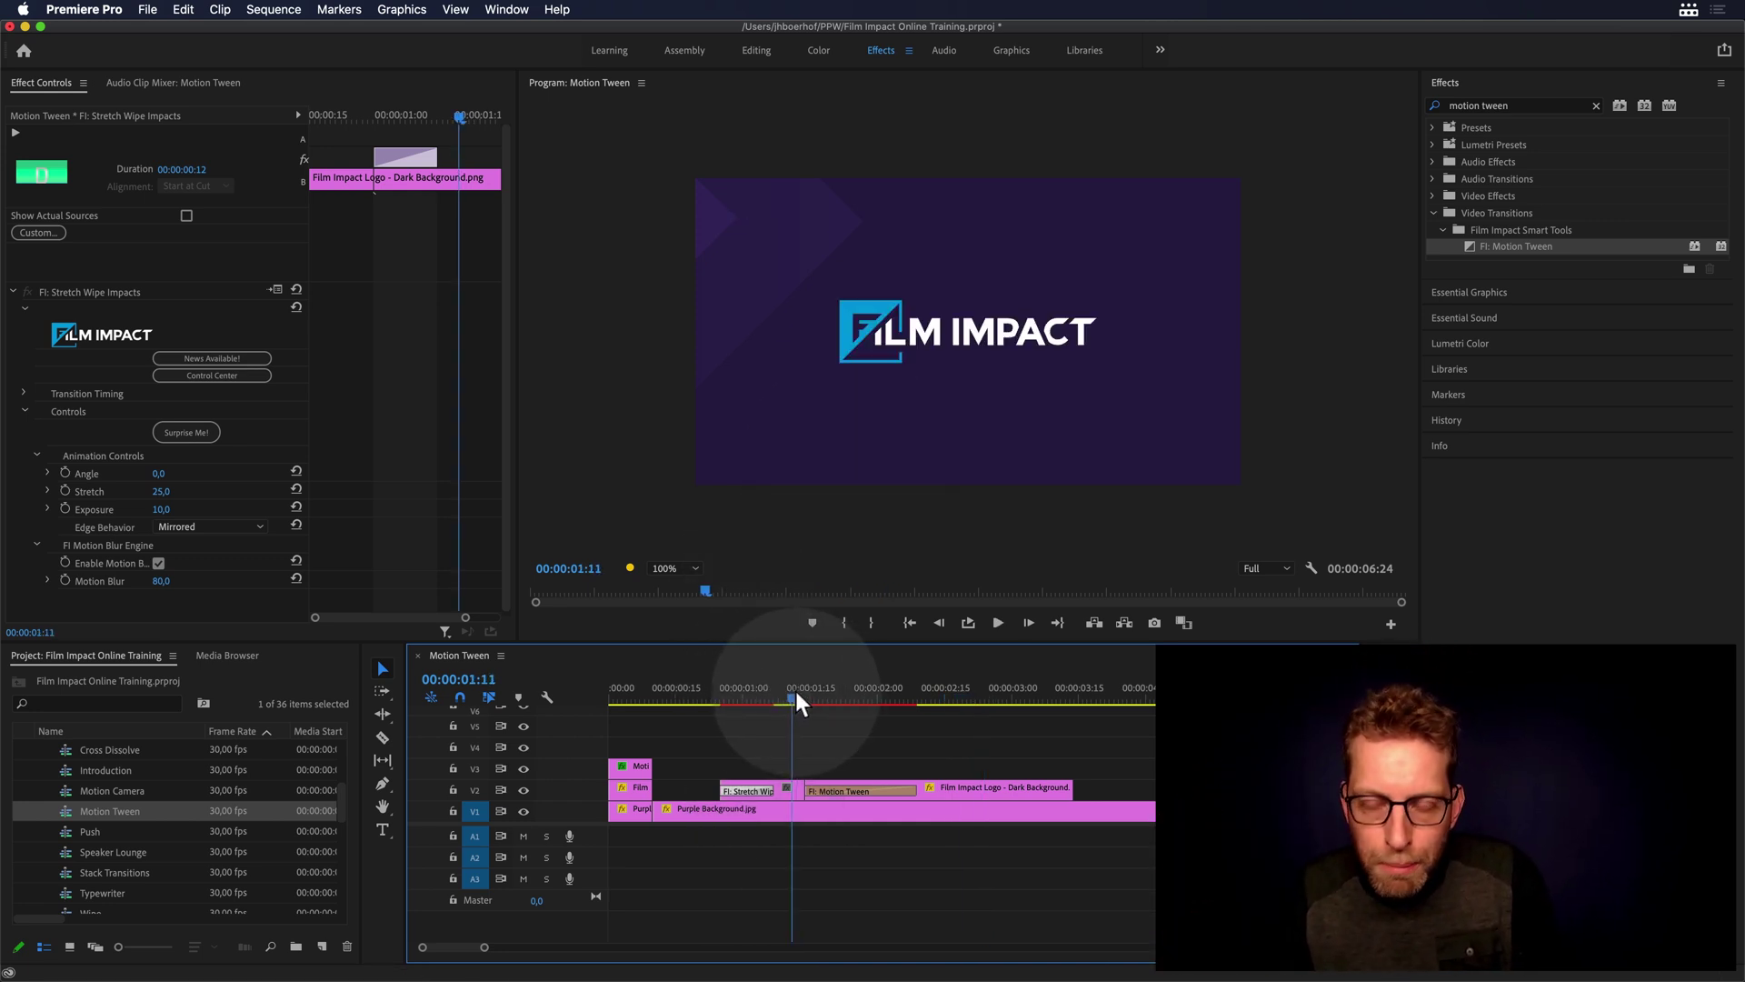
drag(799, 690, 952, 698)
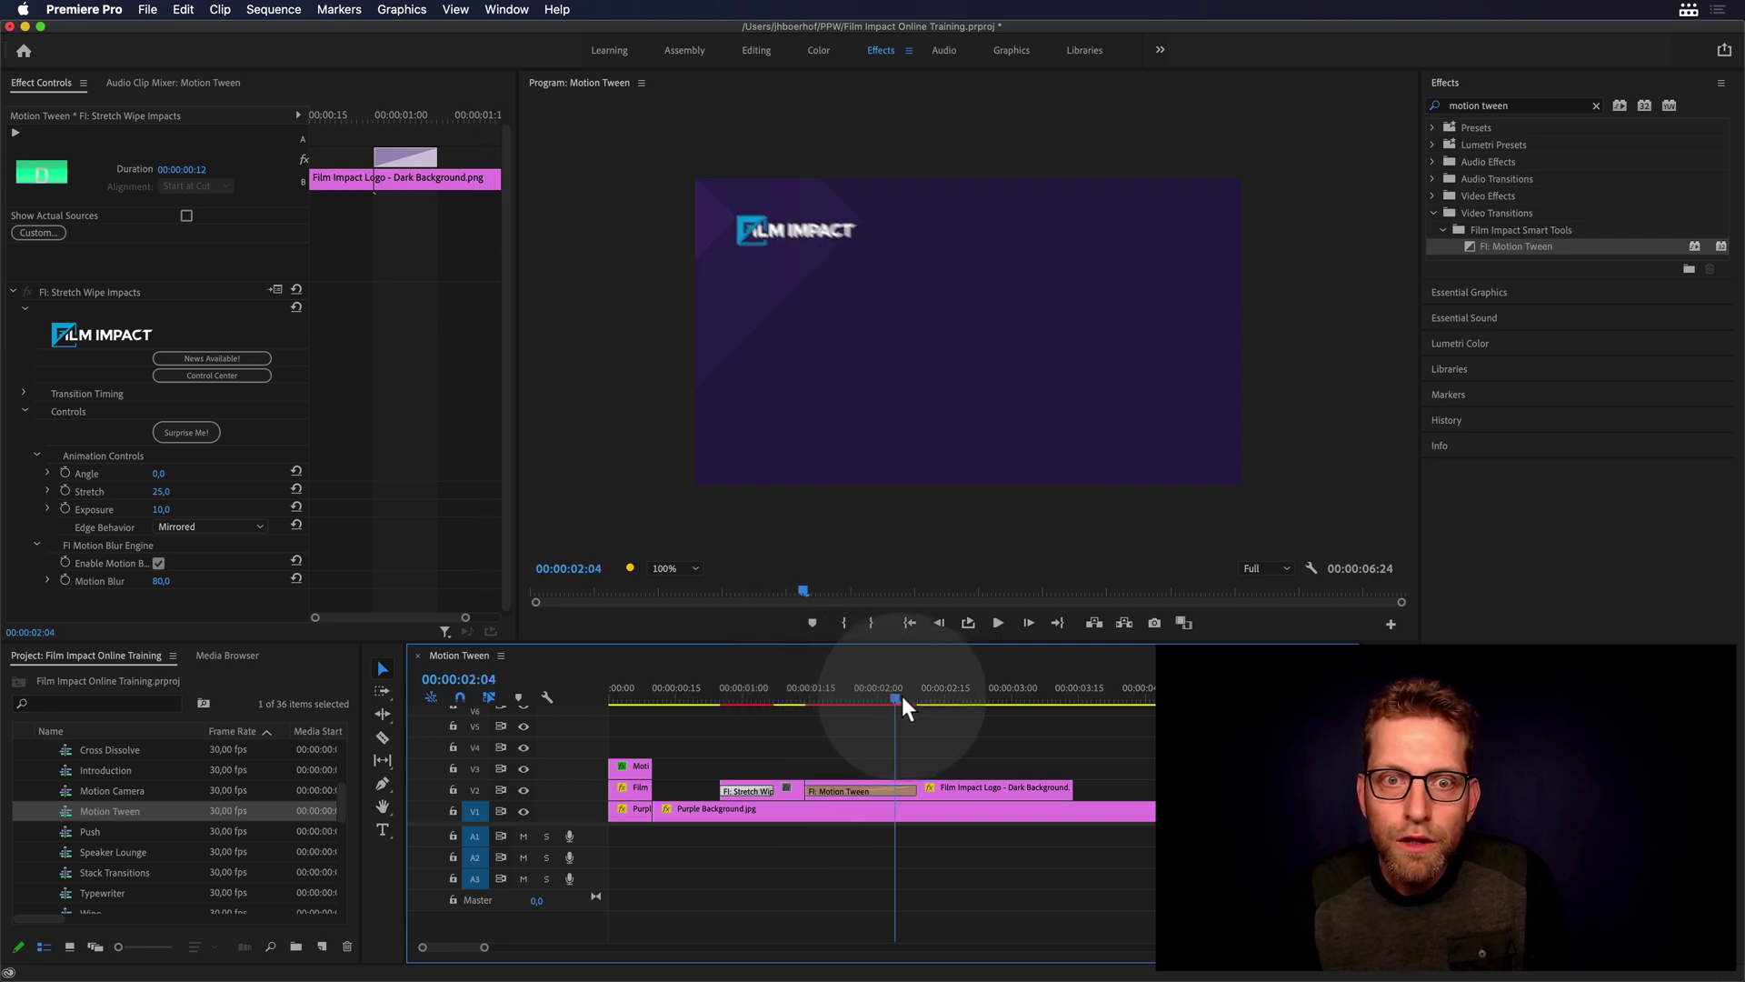
Set the Program Monitor playback resolution to 1/2 and replay the tween.
click(1254, 567)
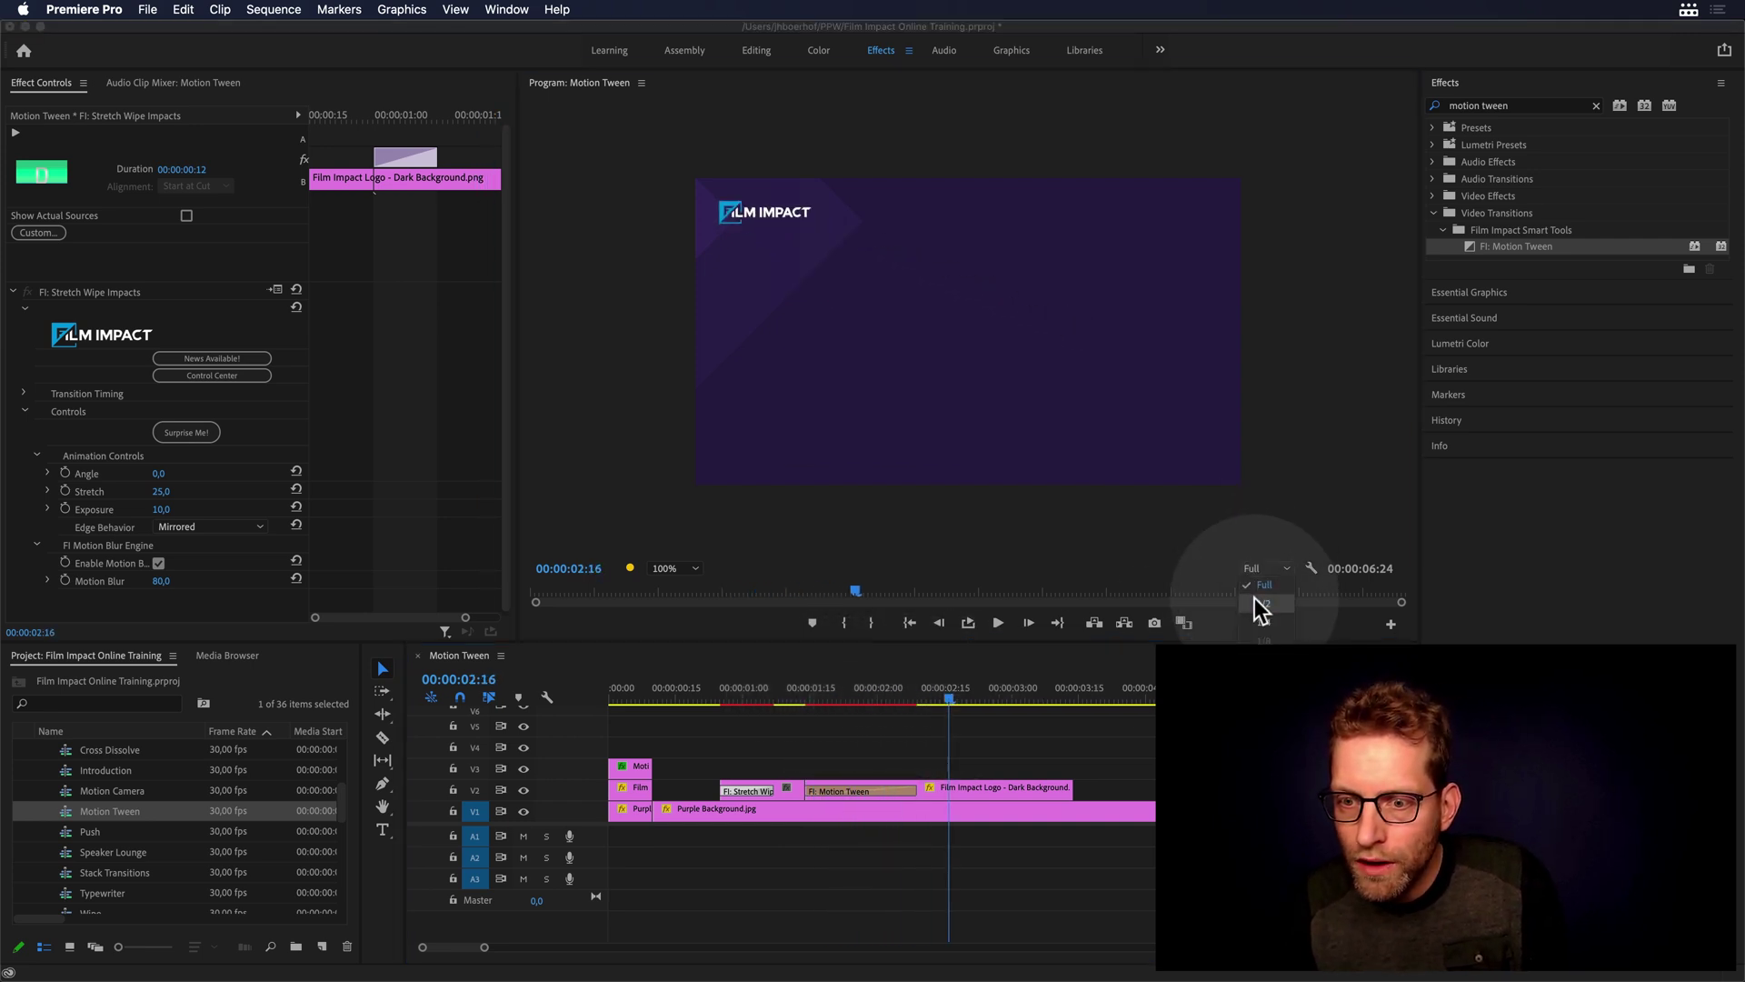
click(1254, 598)
click(807, 695)
key(space)
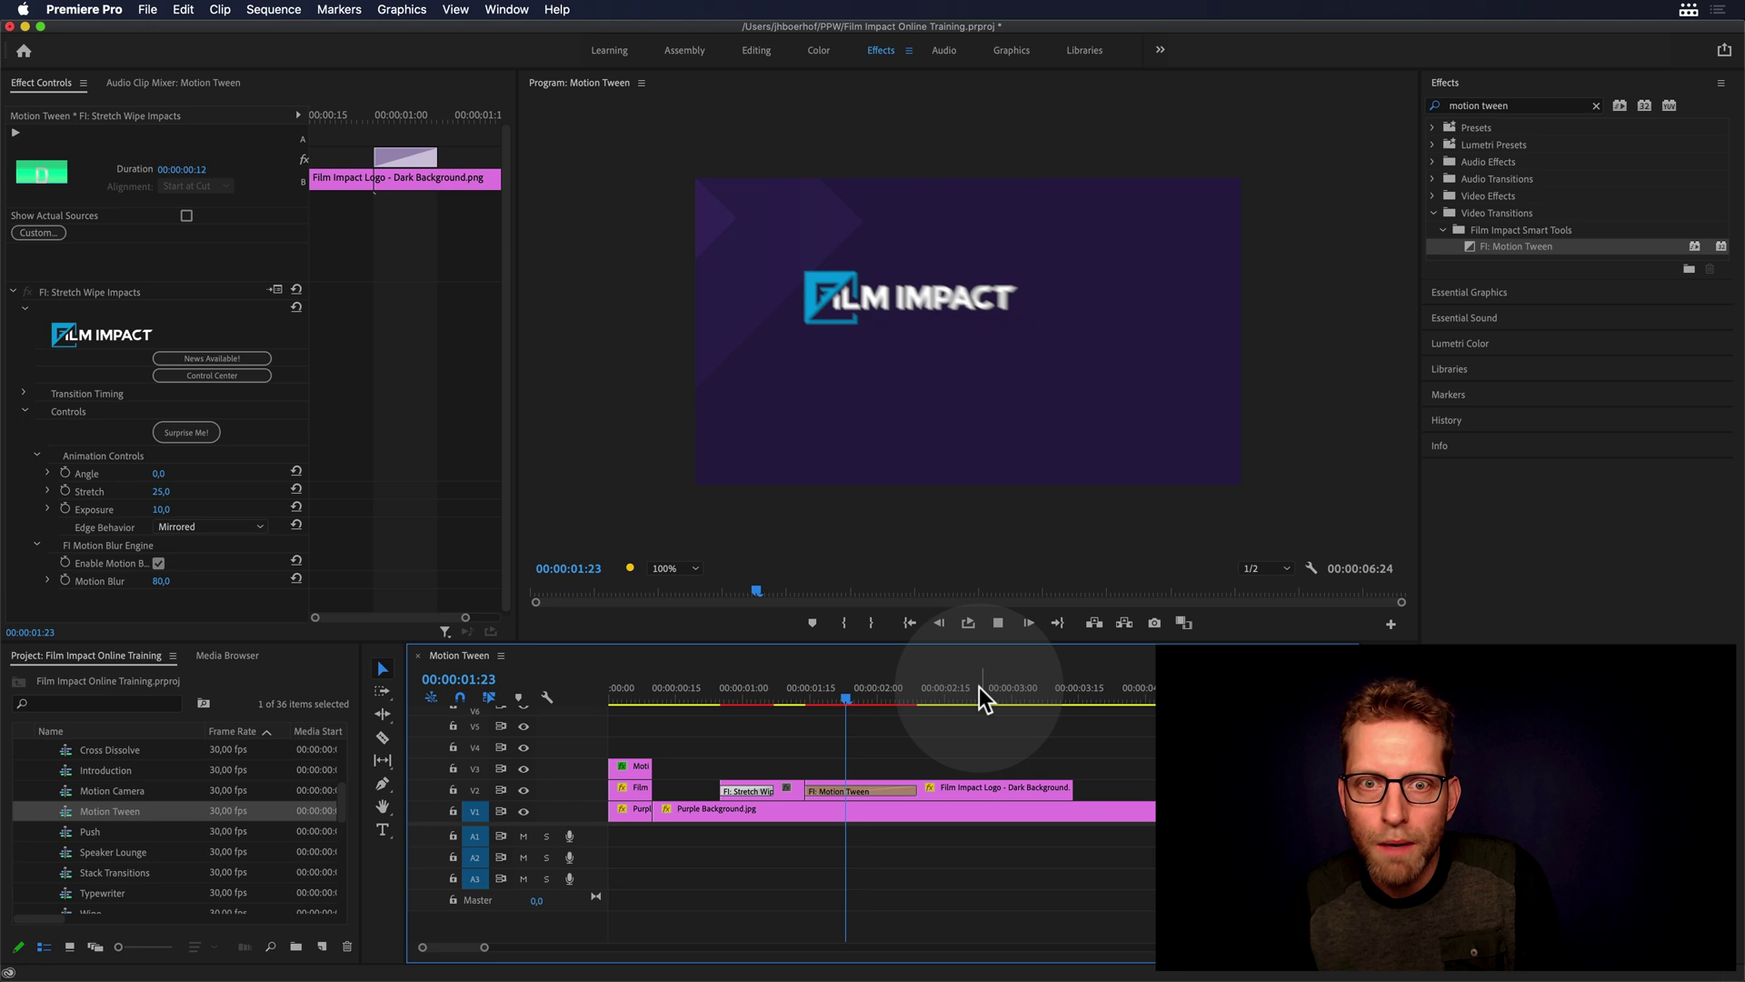
mouse_move(796, 696)
mouse_down()
mouse_move(824, 698)
mouse_move(801, 711)
mouse_up()
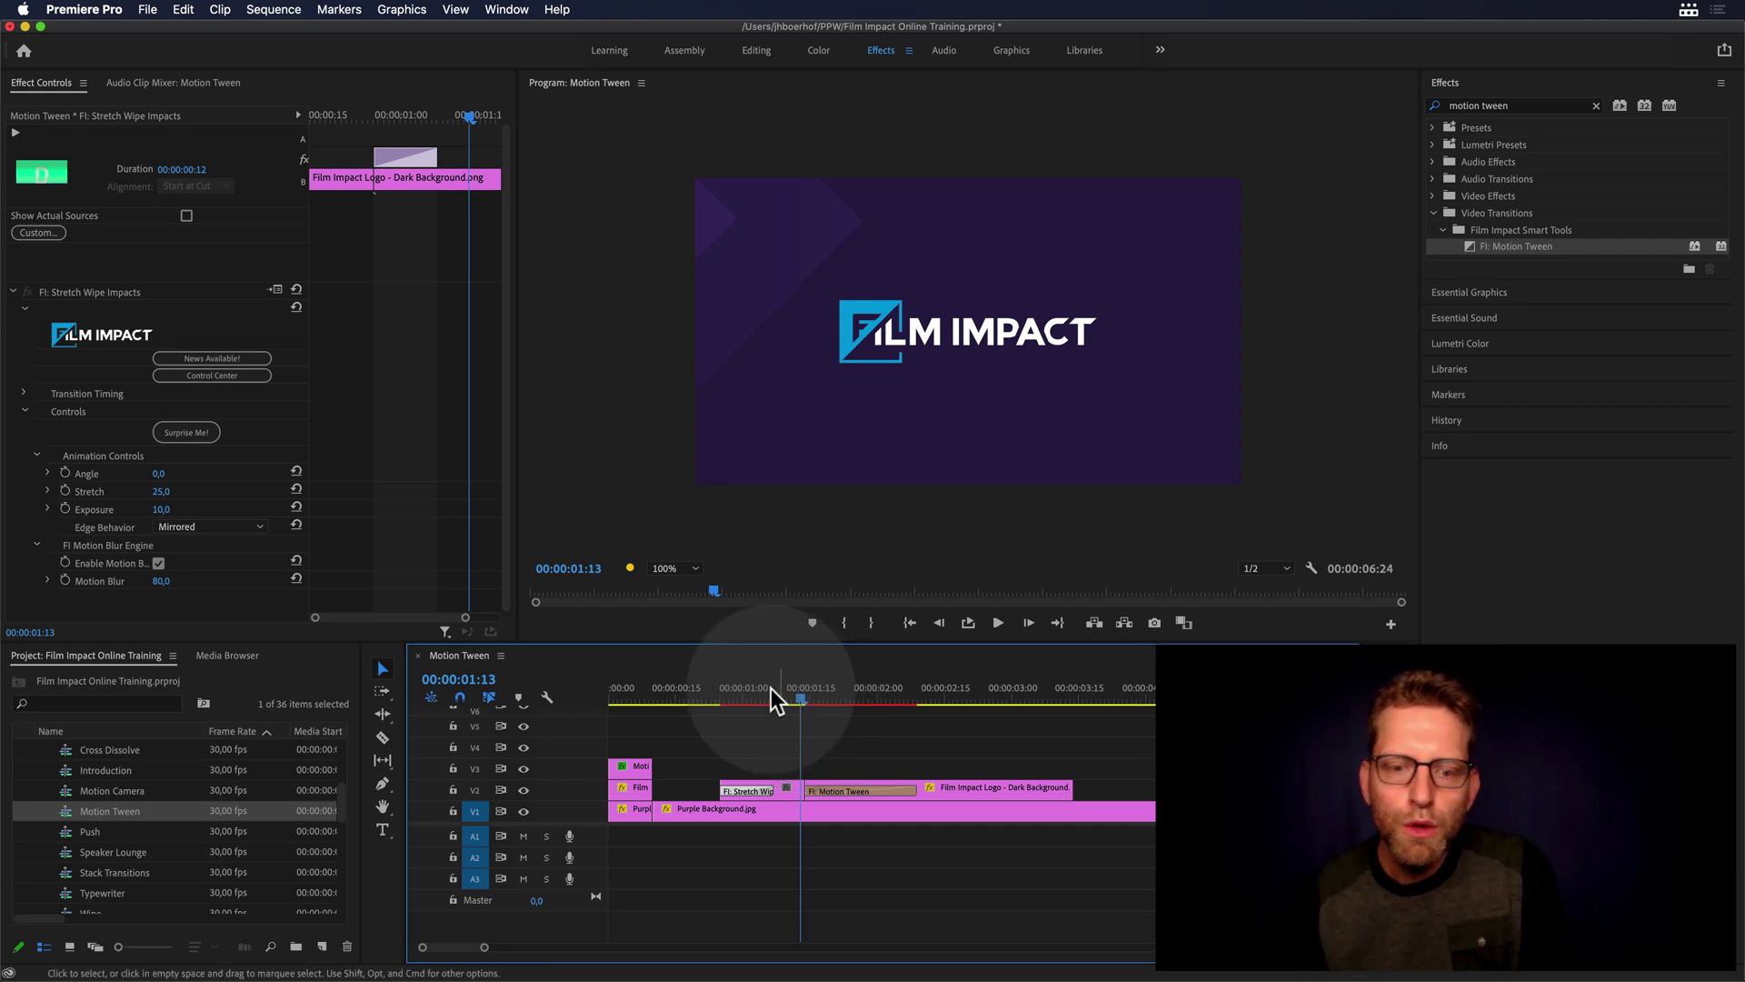
Set the Motion Tween's easing Type to Overshoot.
click(843, 789)
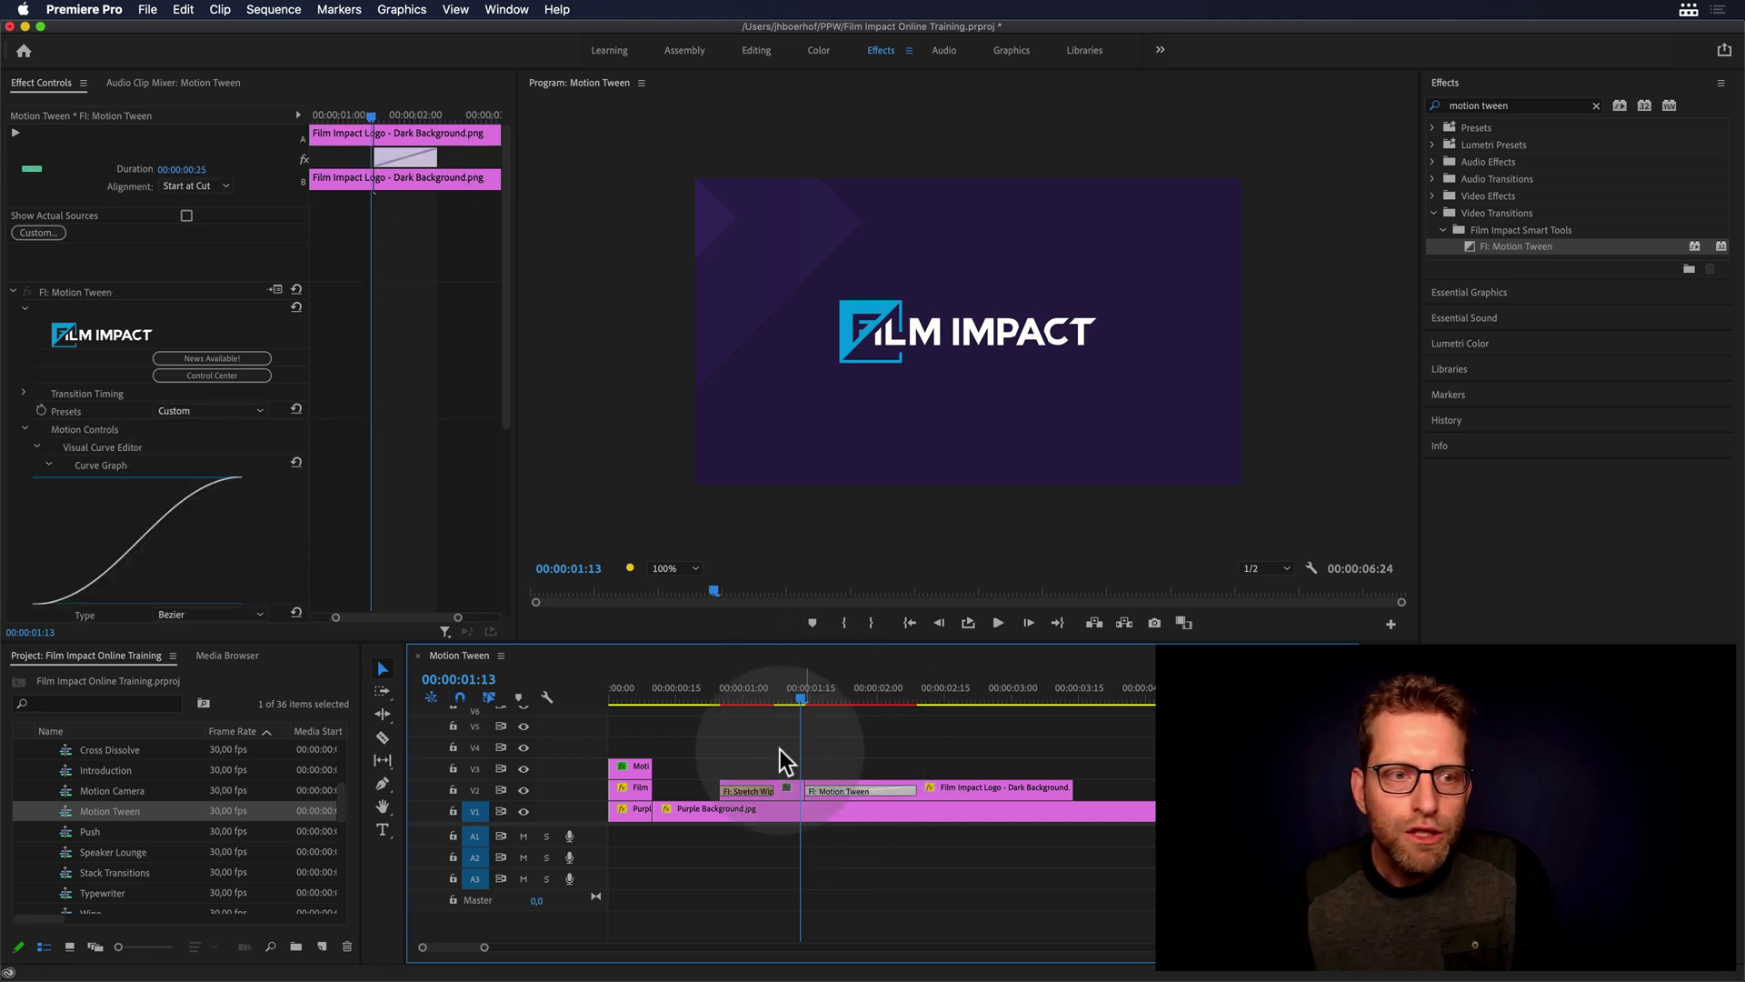
drag(504, 385, 501, 519)
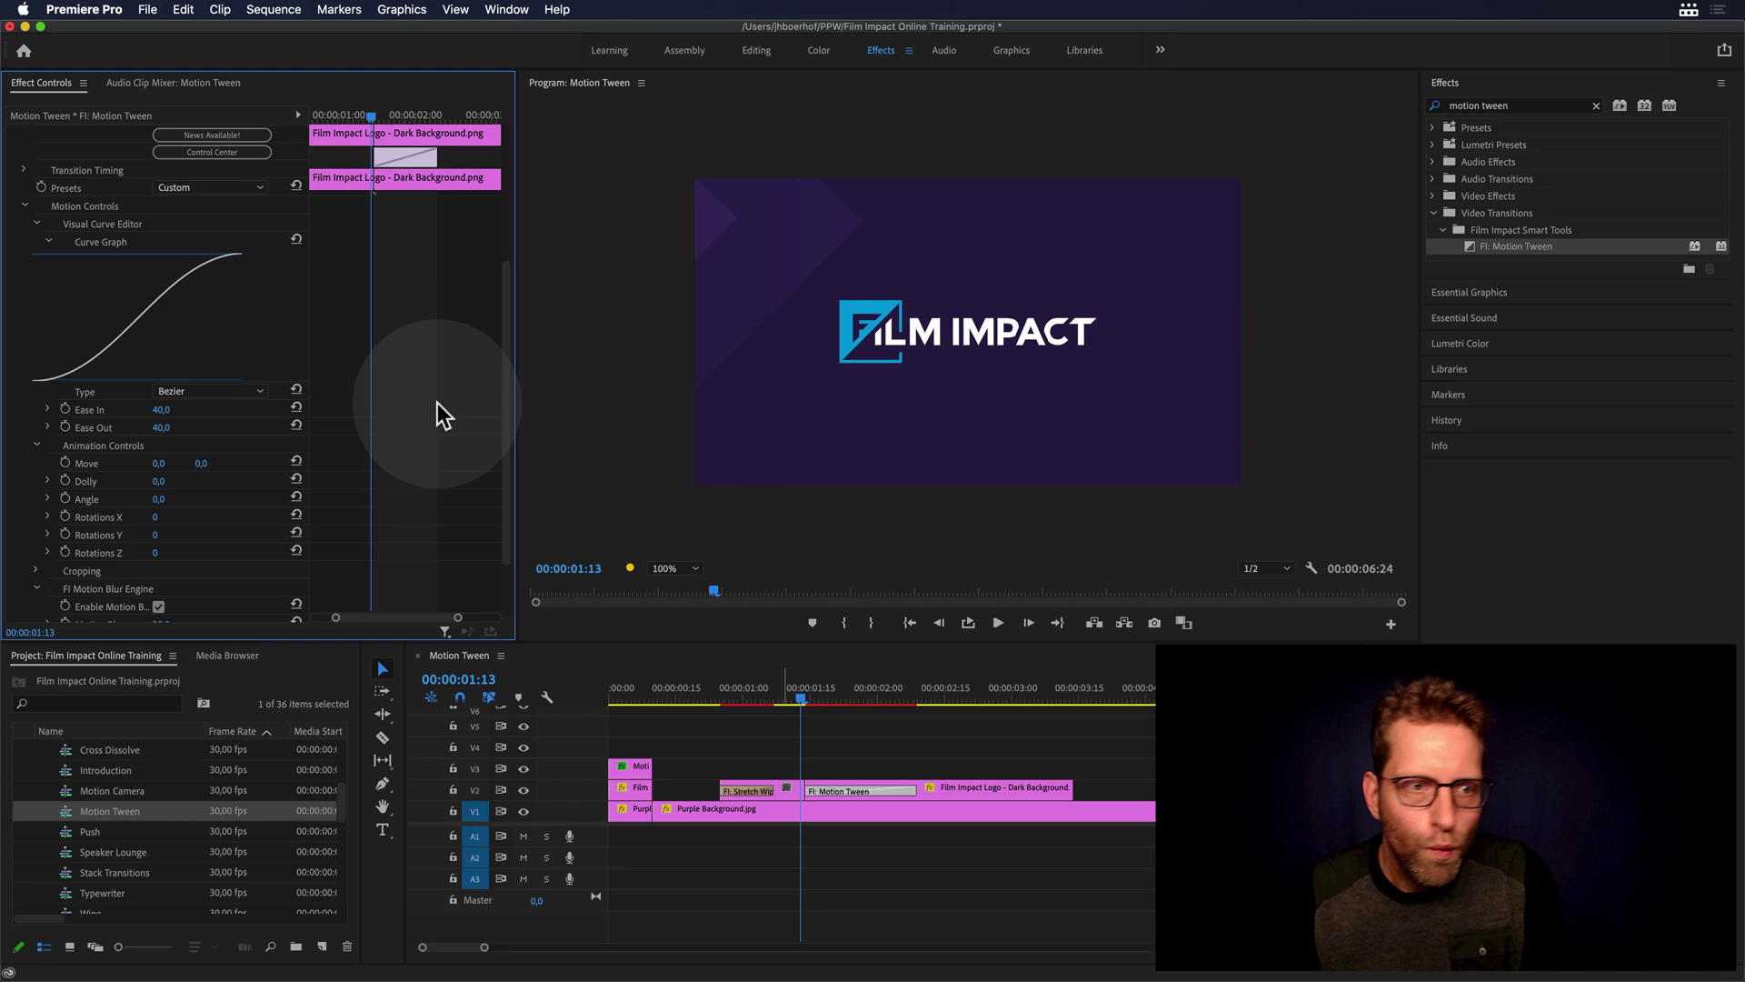
click(224, 387)
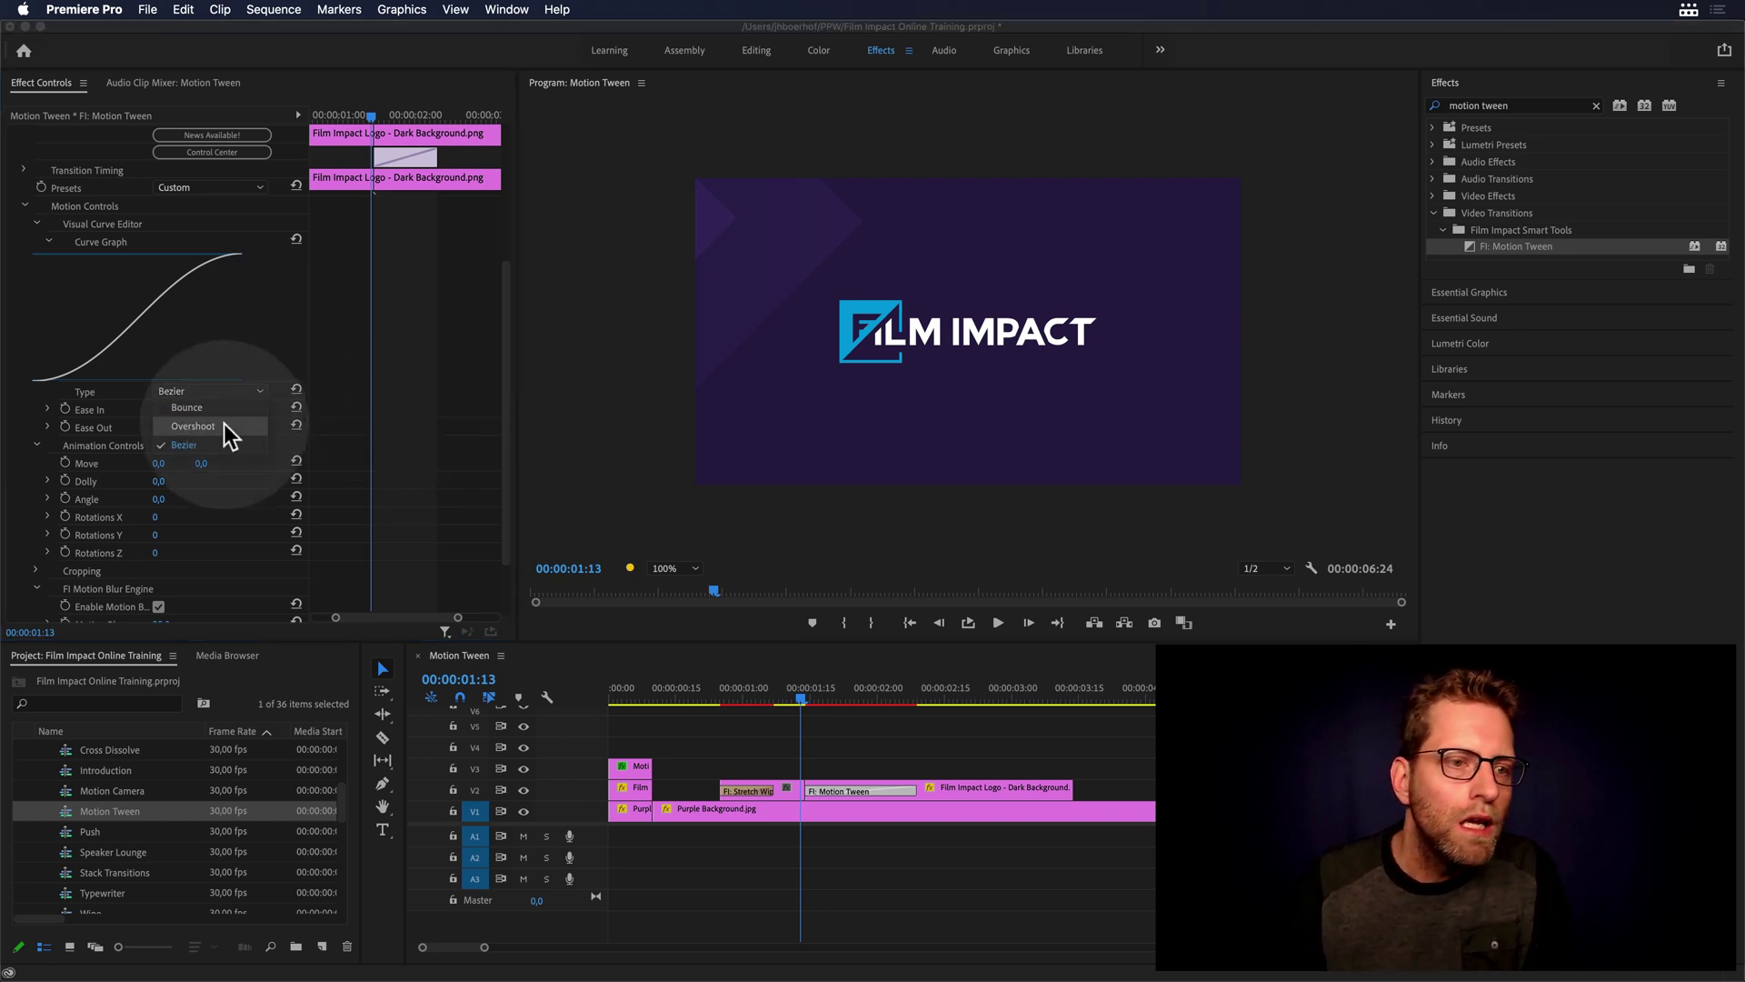
click(224, 423)
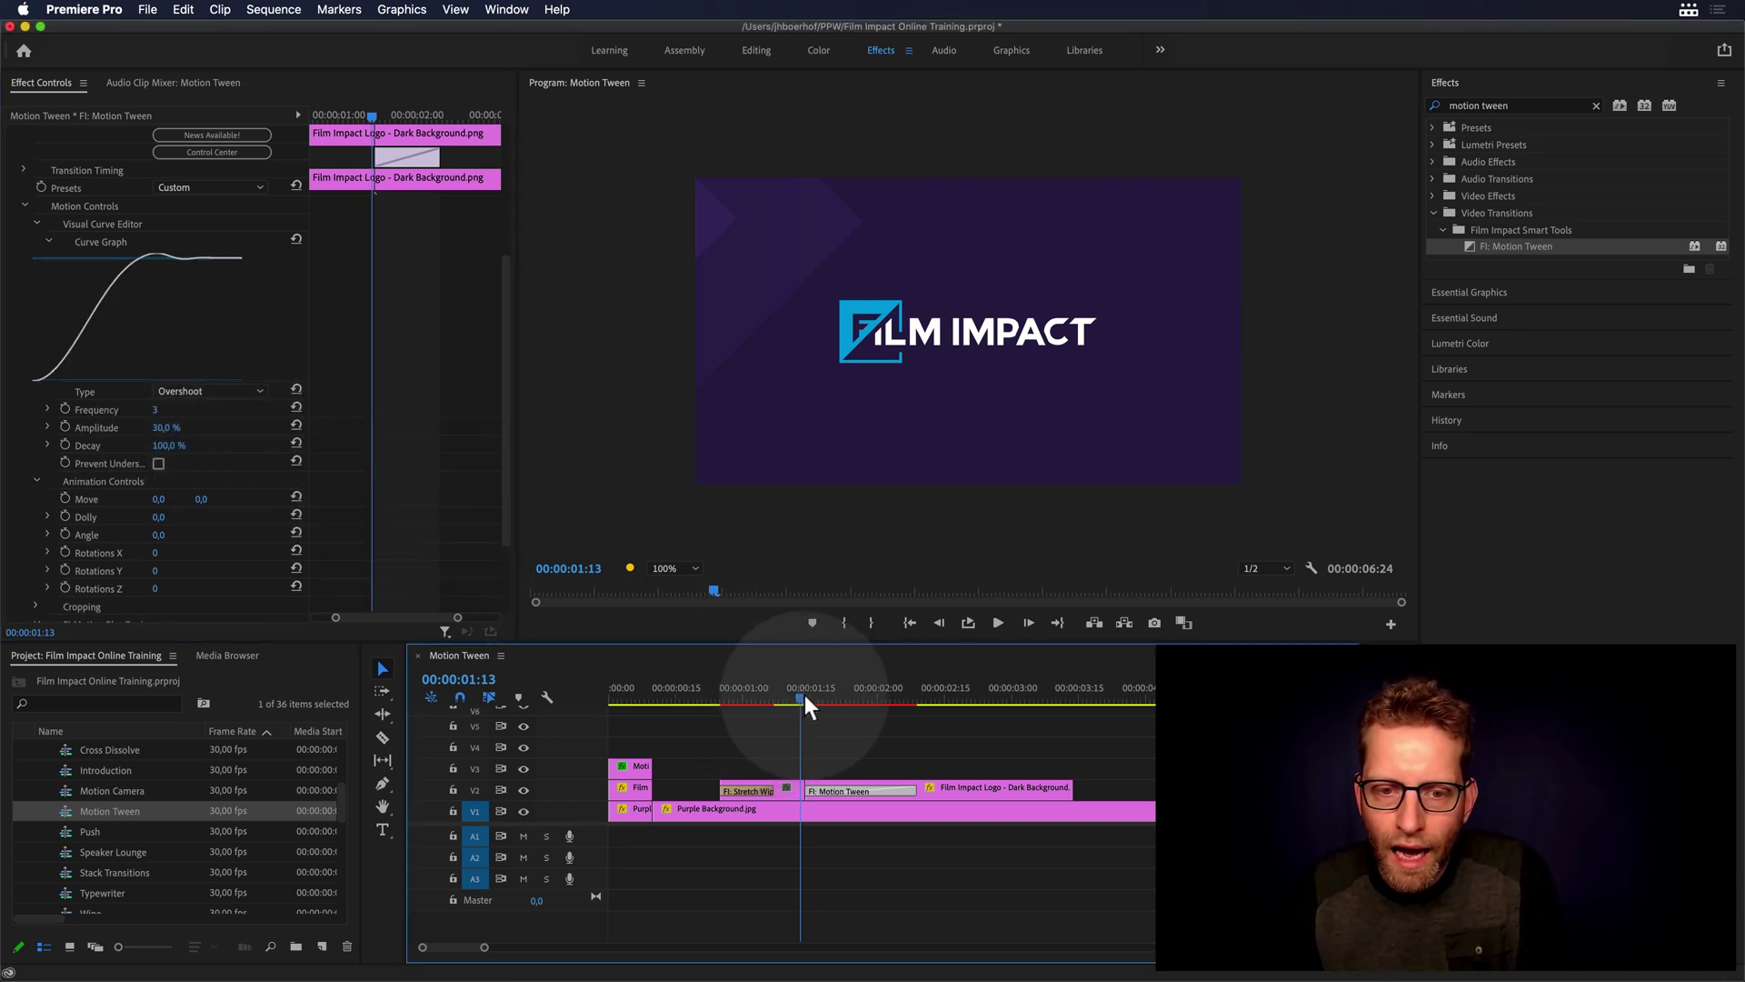
drag(804, 694, 903, 698)
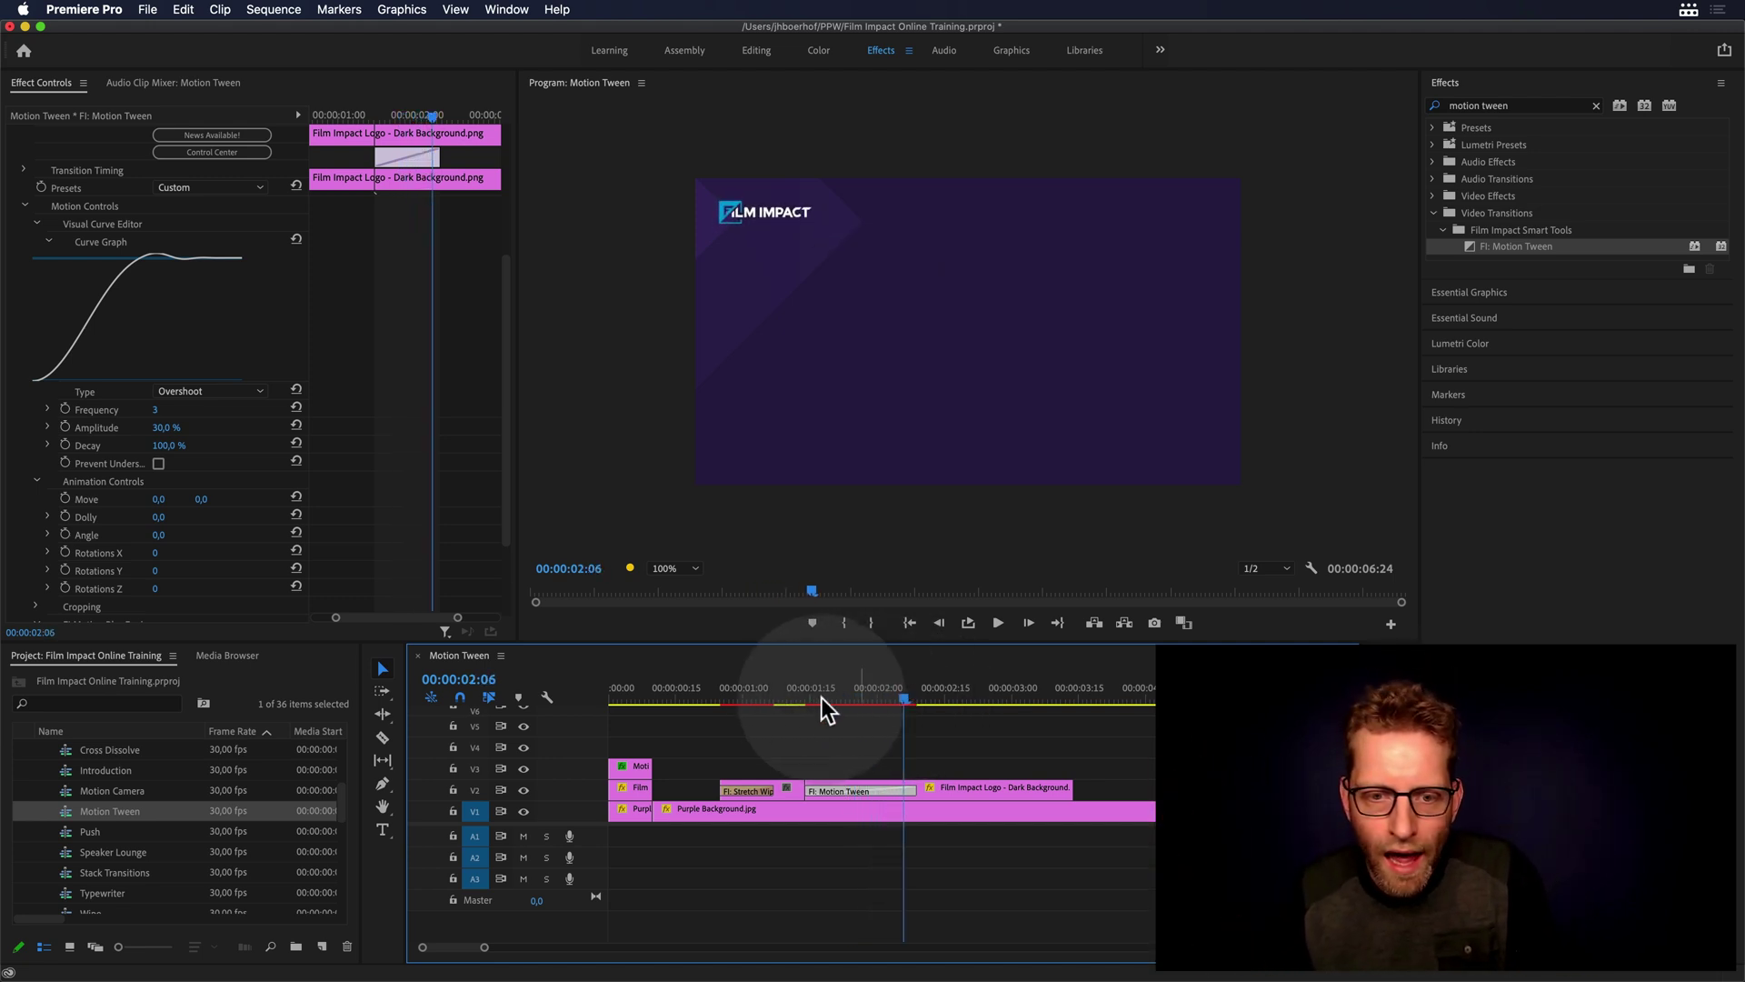
drag(794, 696, 844, 696)
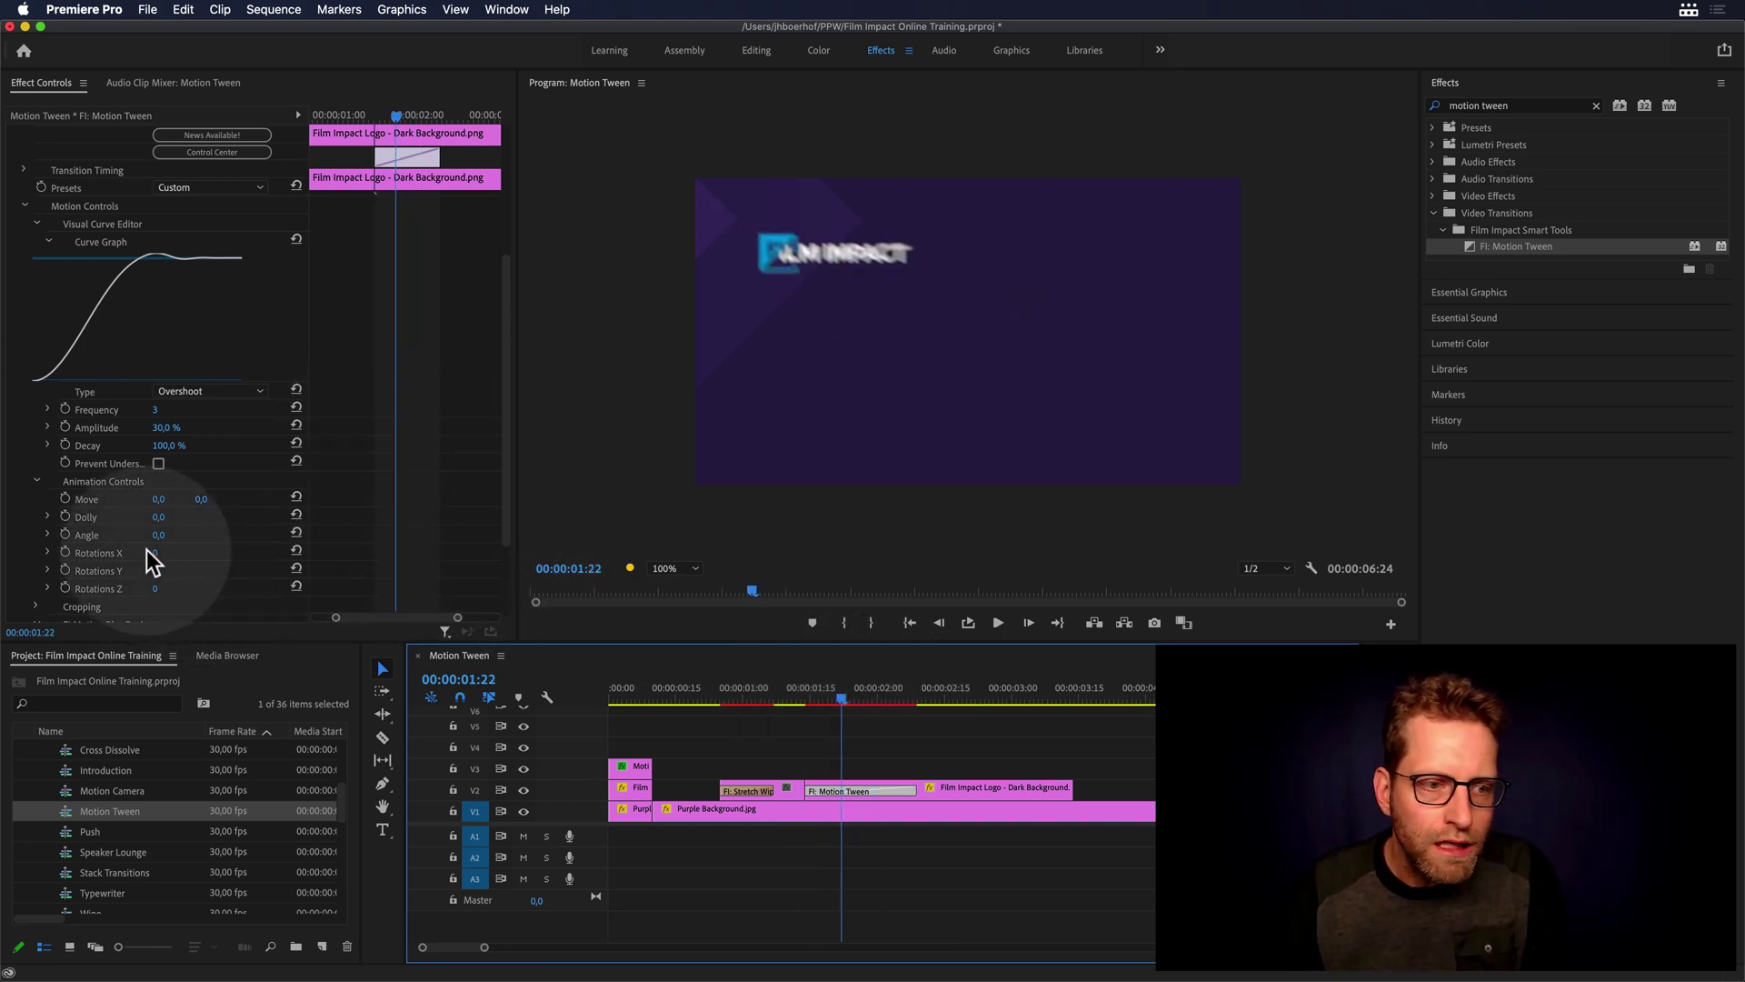
Set Rotations Y to 1 and Move X to 174, then play back.
drag(154, 570, 222, 506)
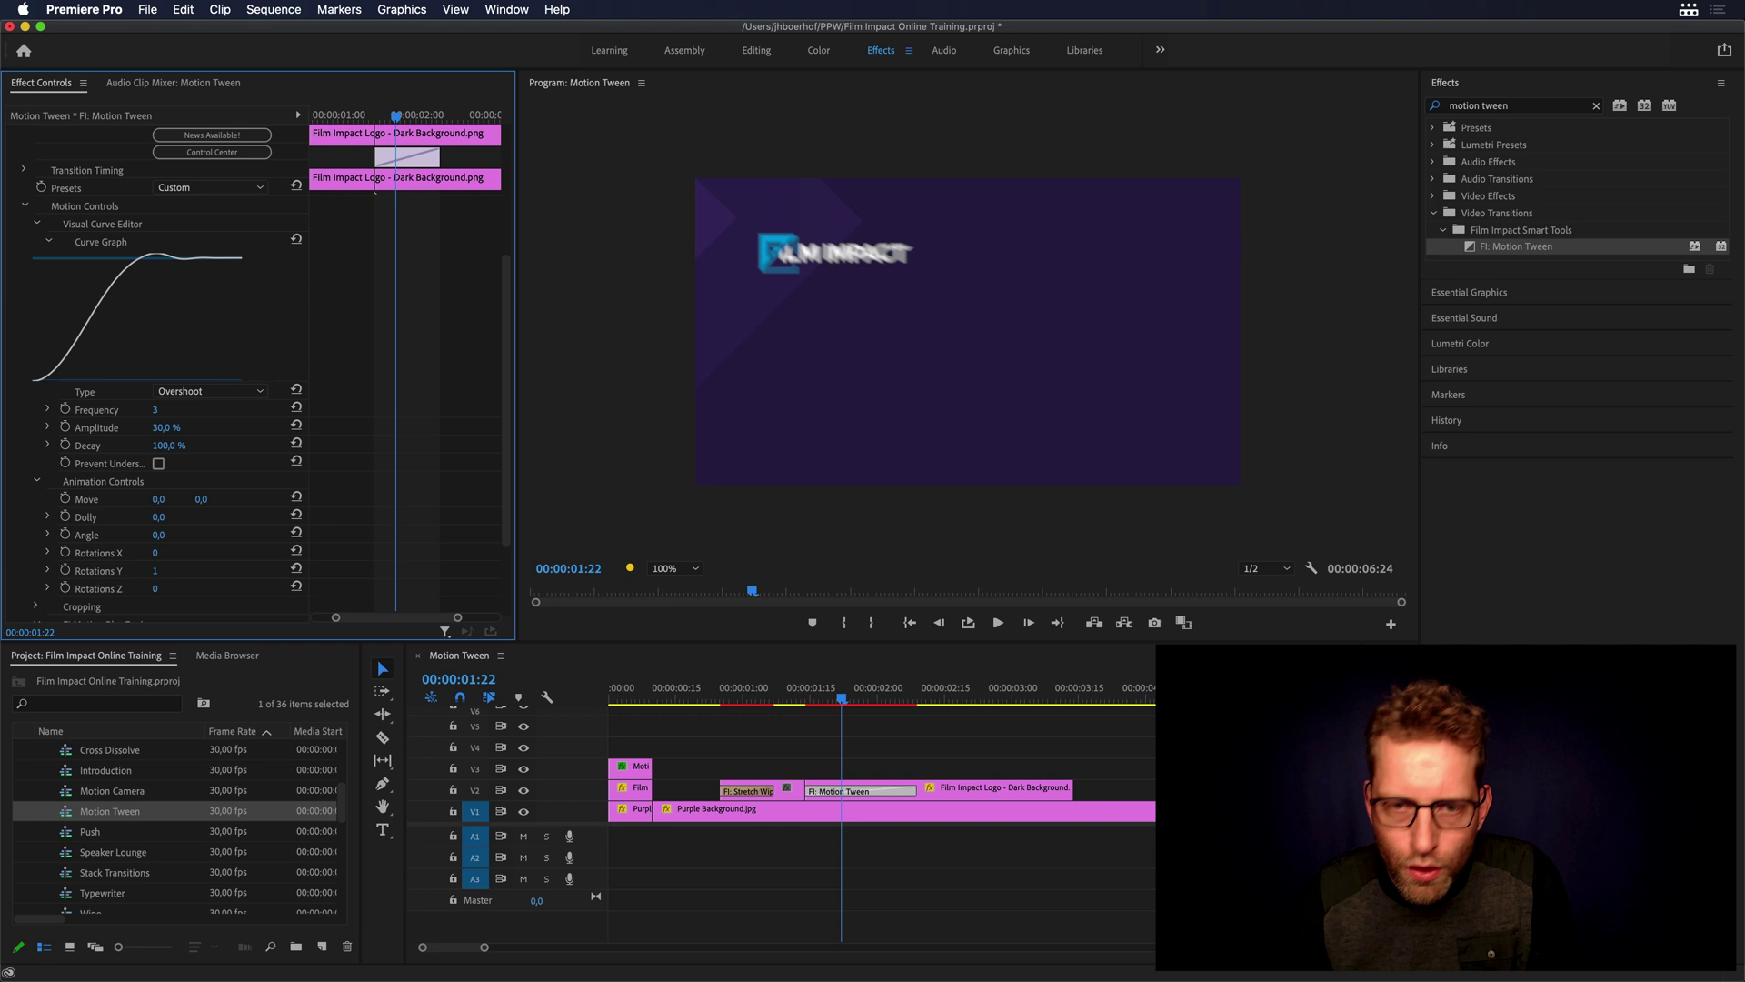
mouse_move(799, 696)
mouse_down()
mouse_move(907, 698)
mouse_move(809, 698)
mouse_move(845, 702)
mouse_move(831, 697)
mouse_up()
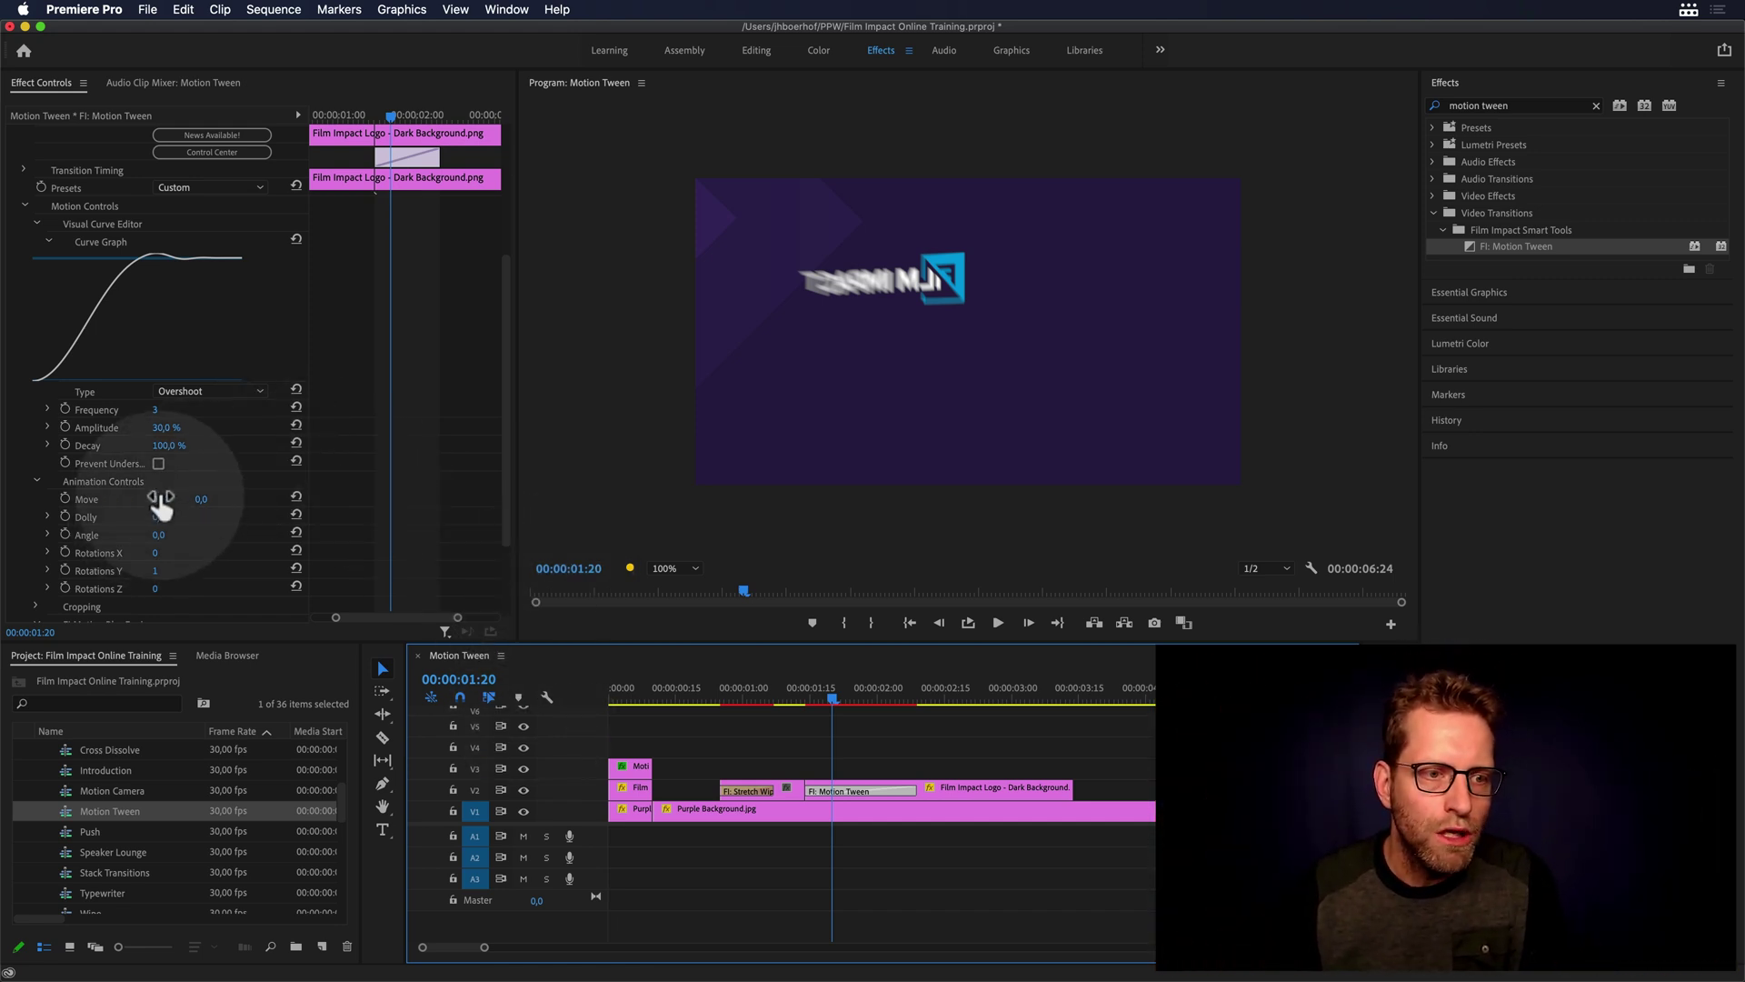
drag(161, 499, 725, 750)
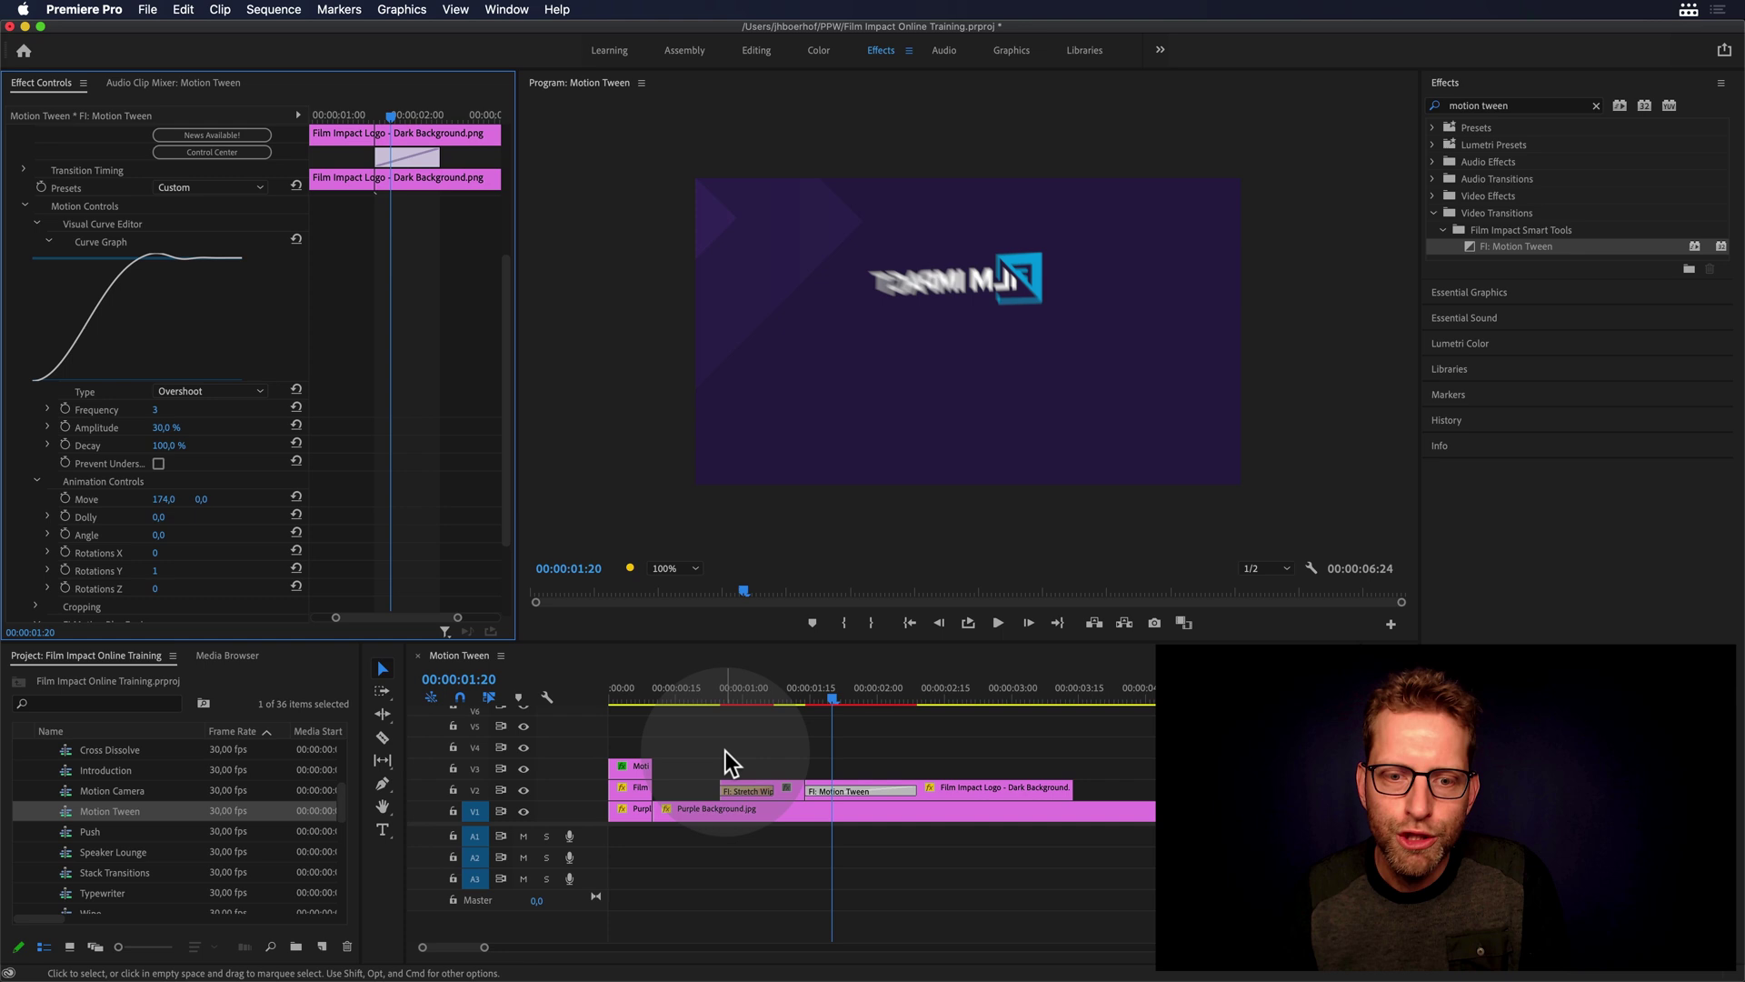
drag(796, 687, 909, 679)
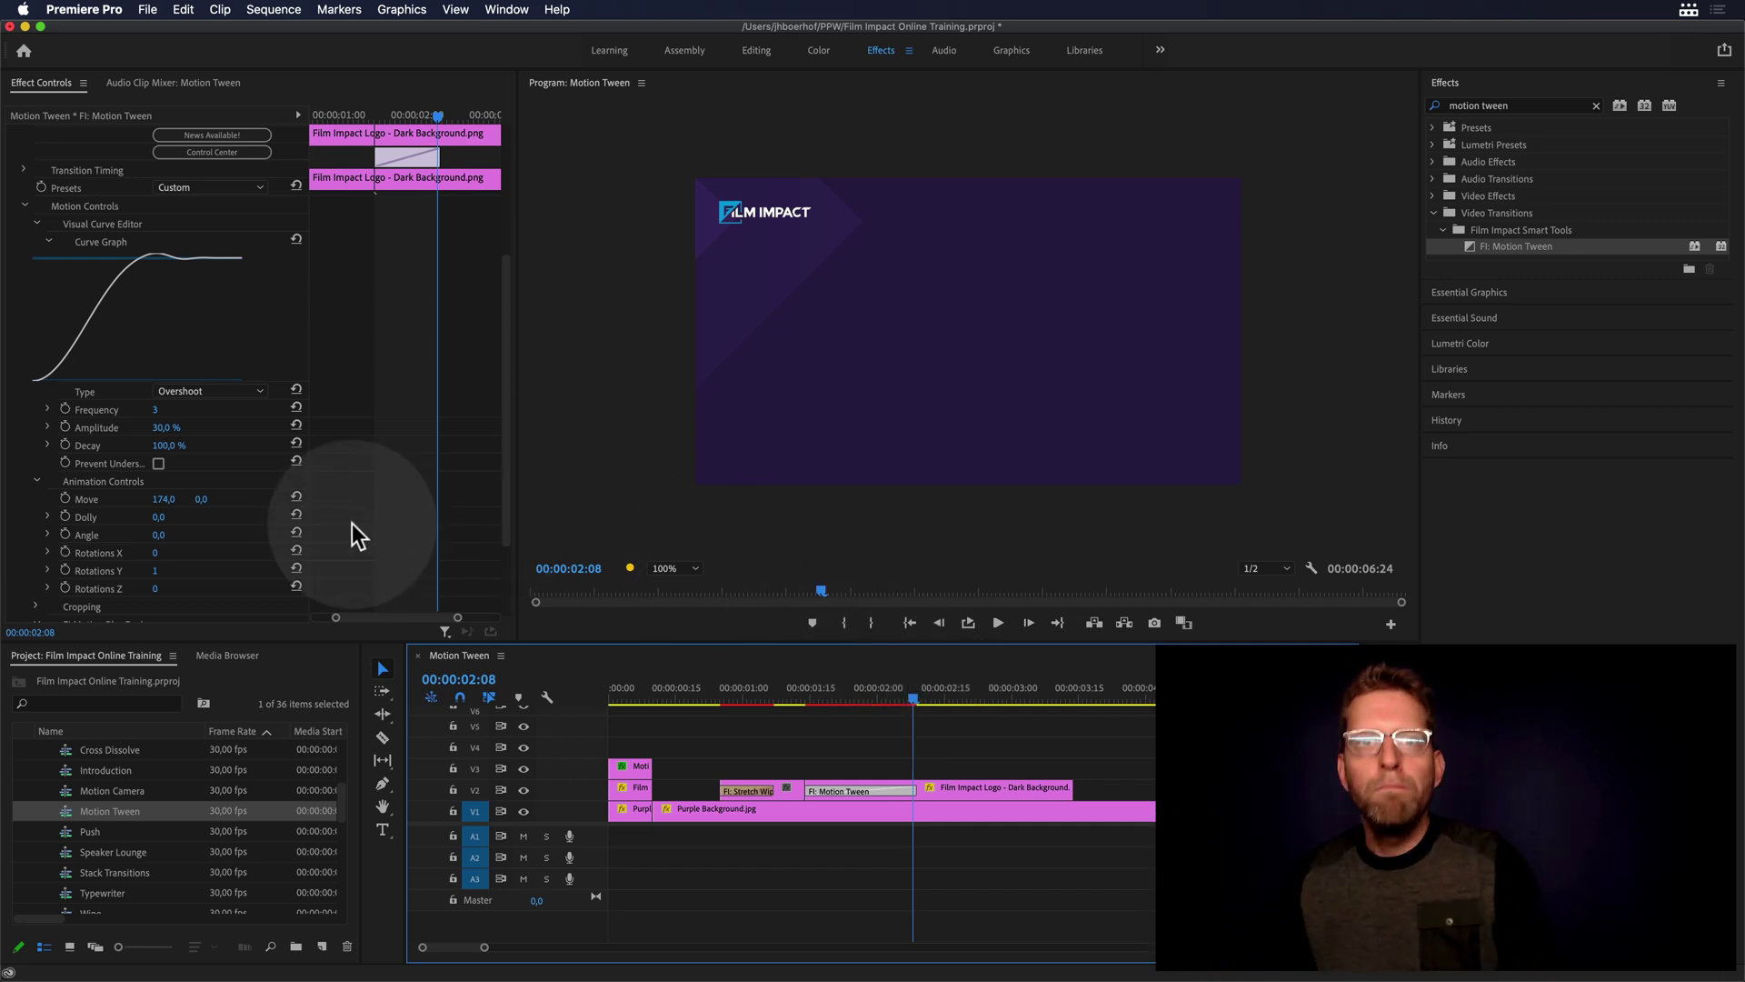
drag(909, 695, 801, 695)
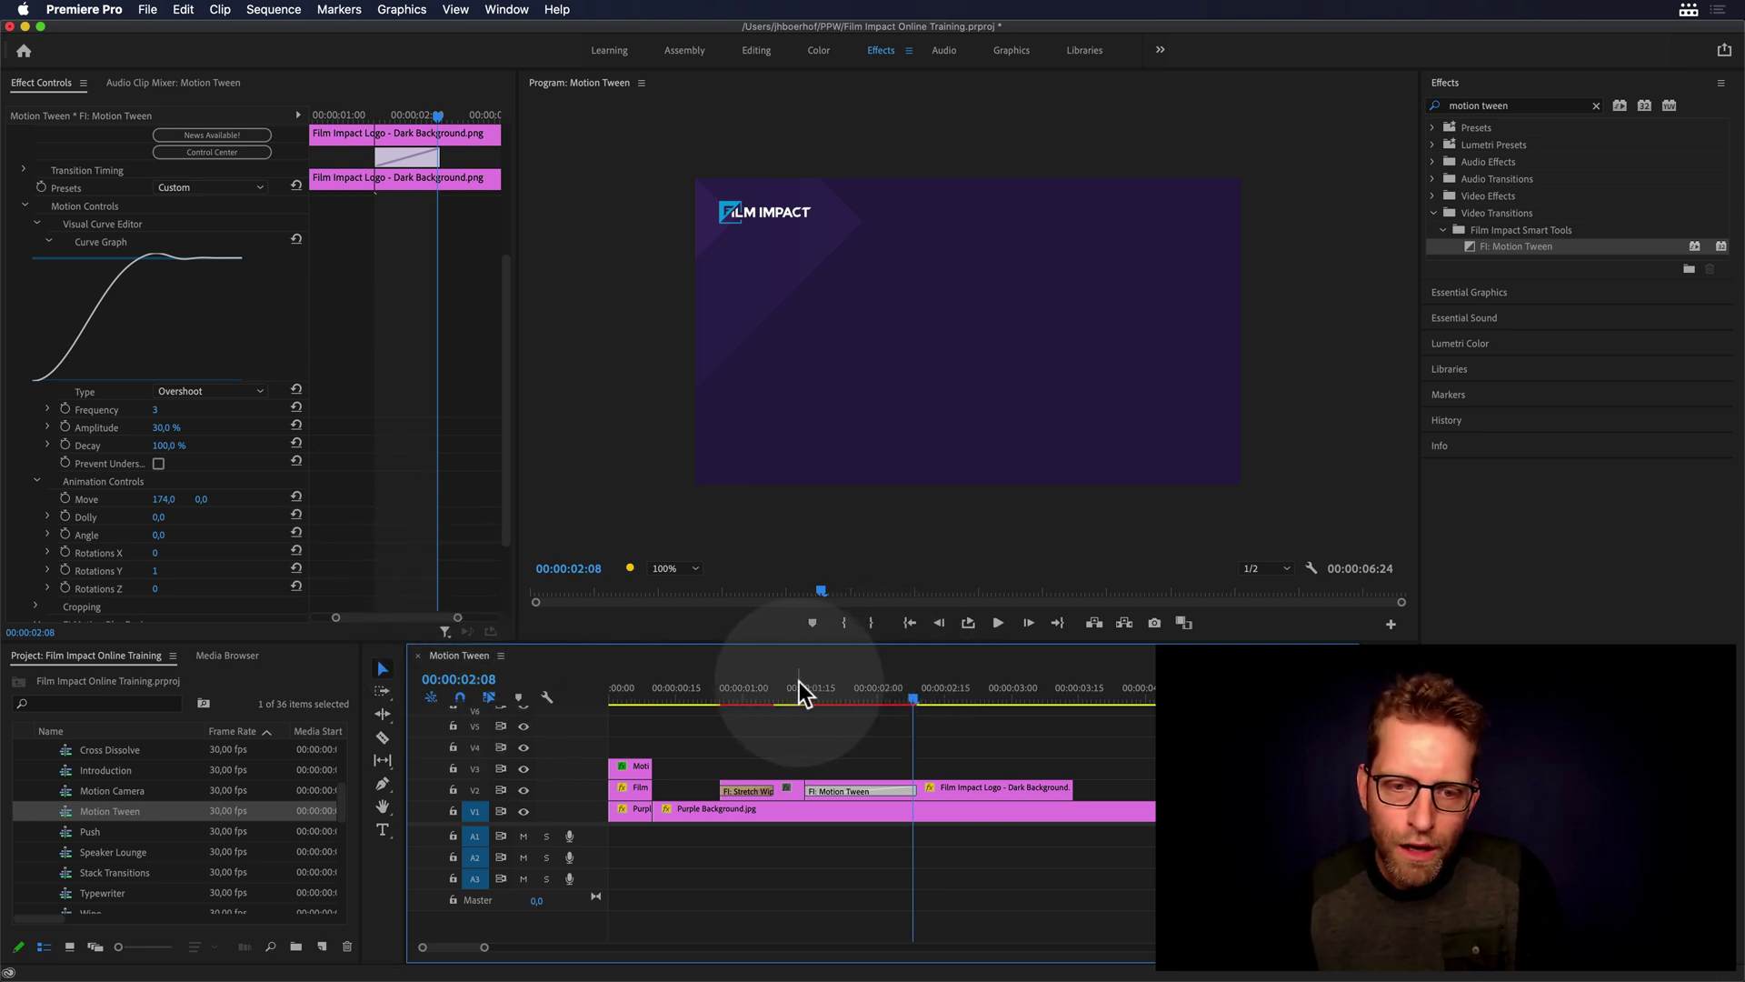
key(space)
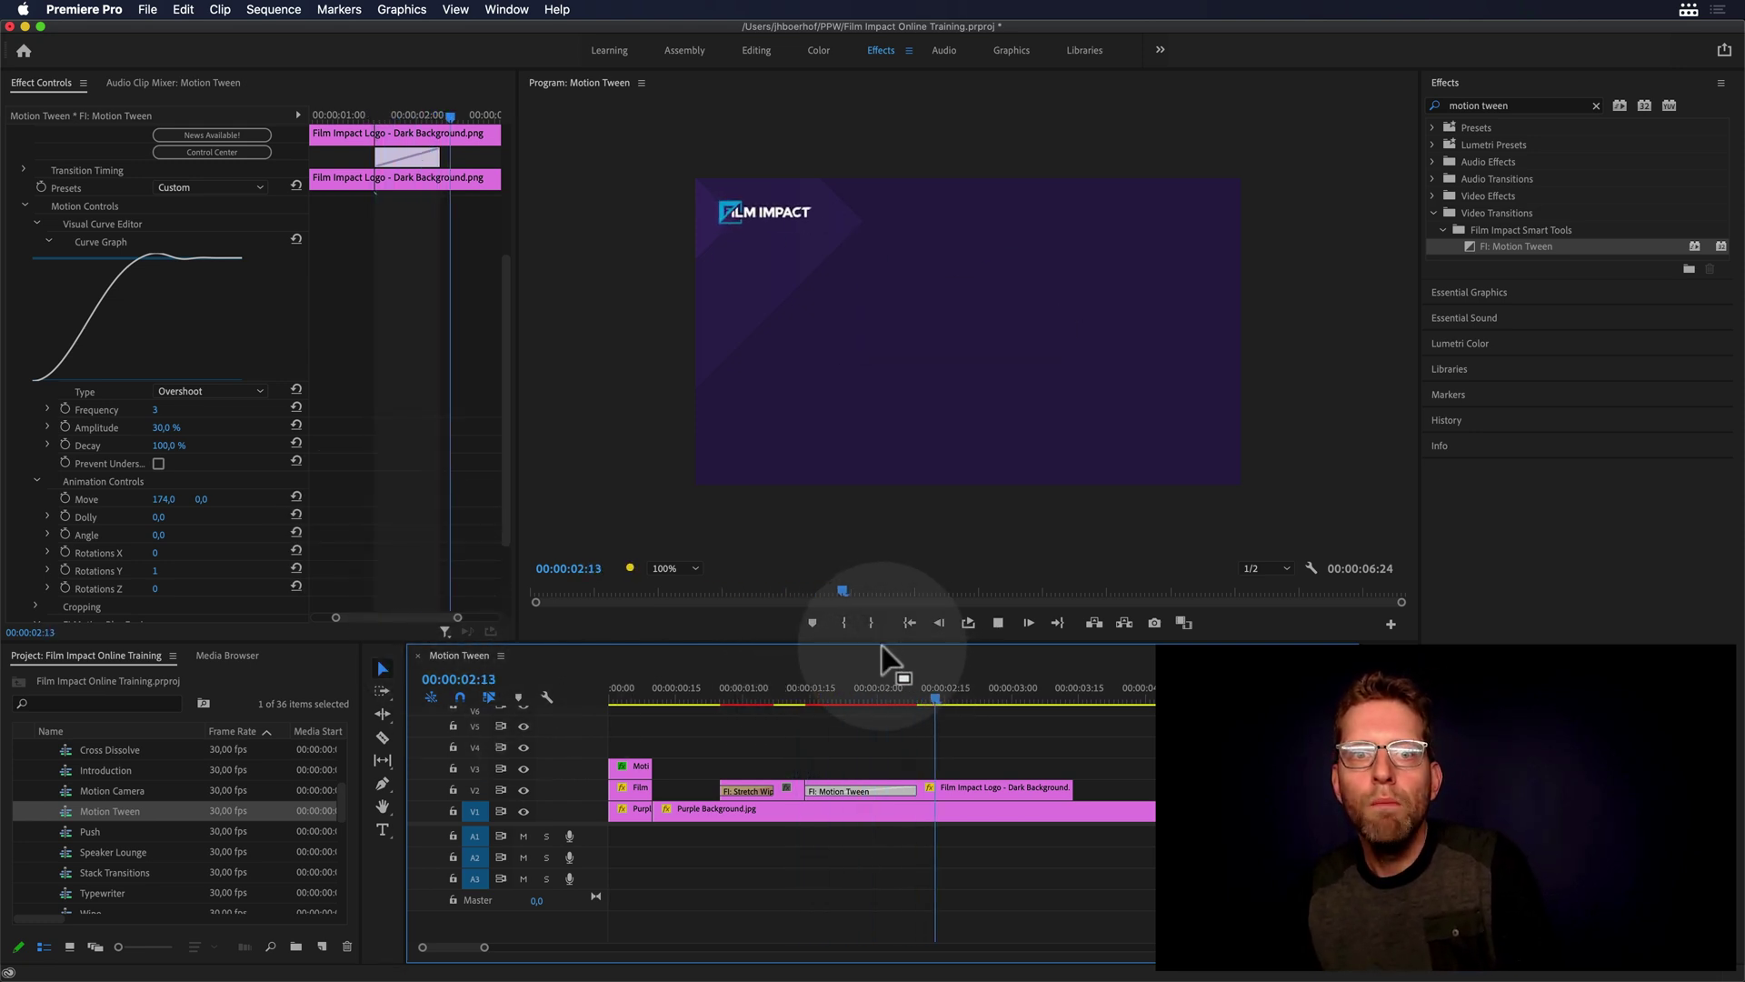
Lengthen the Motion Tween transition and replay it.
key(space)
drag(922, 789, 977, 789)
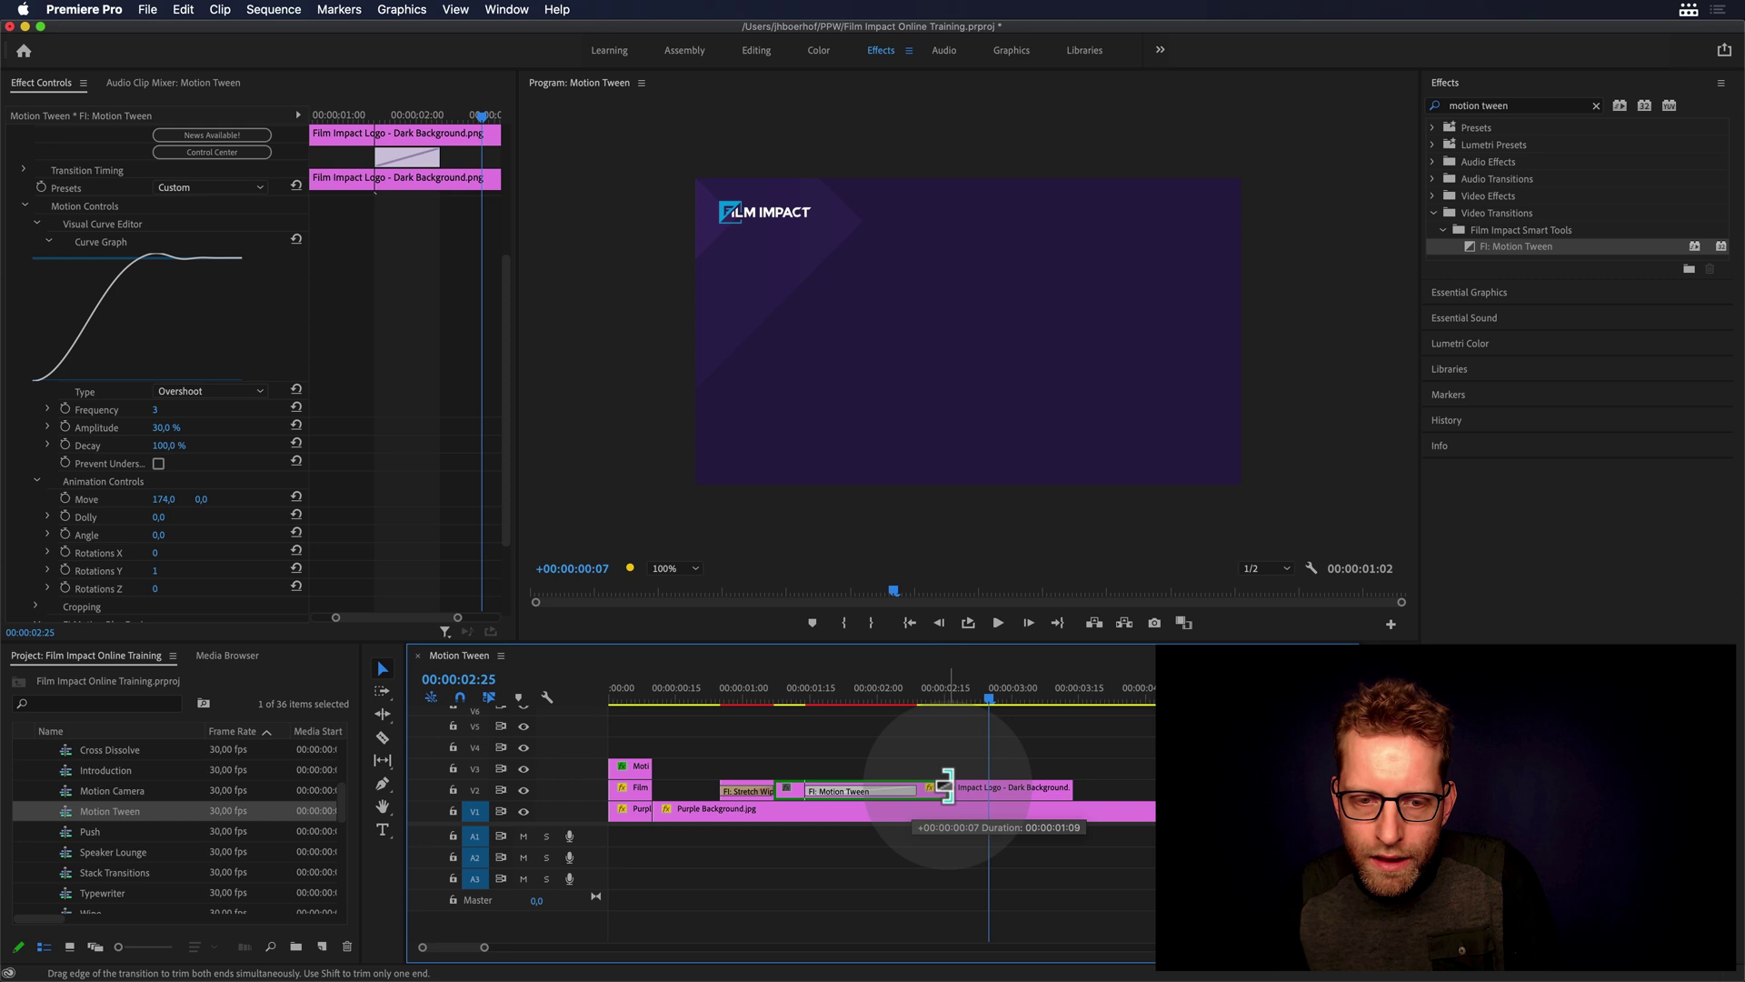
click(803, 700)
key(space)
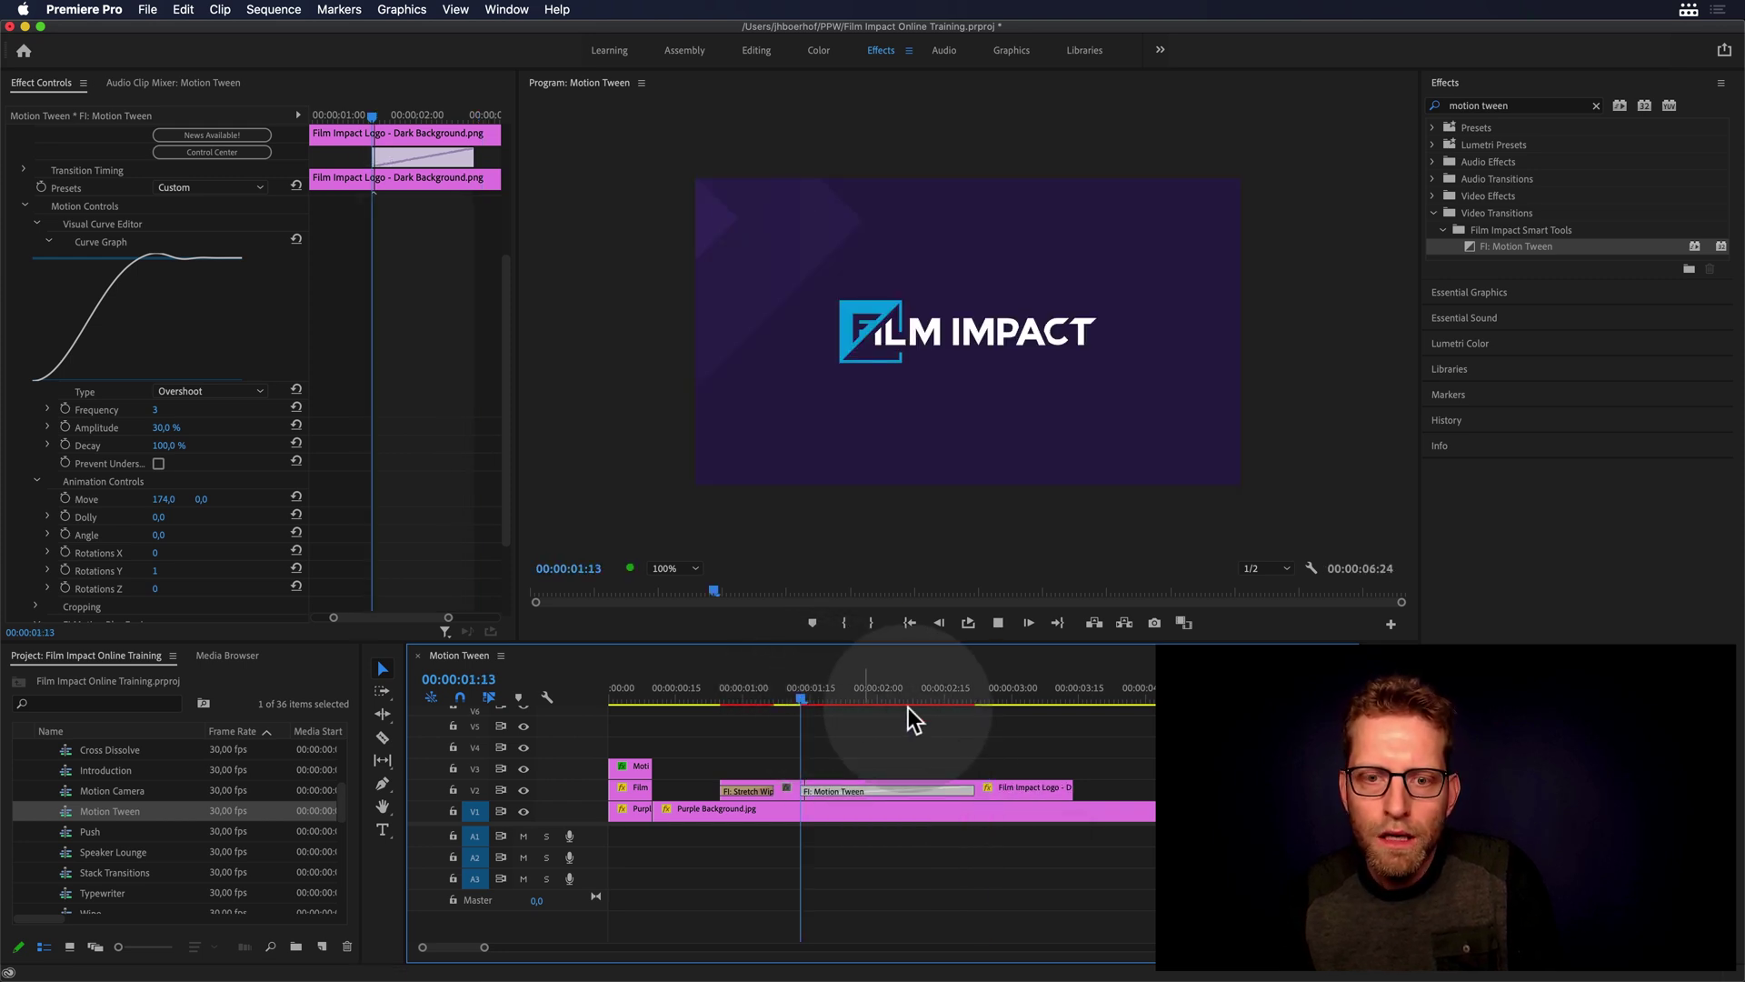
key(space)
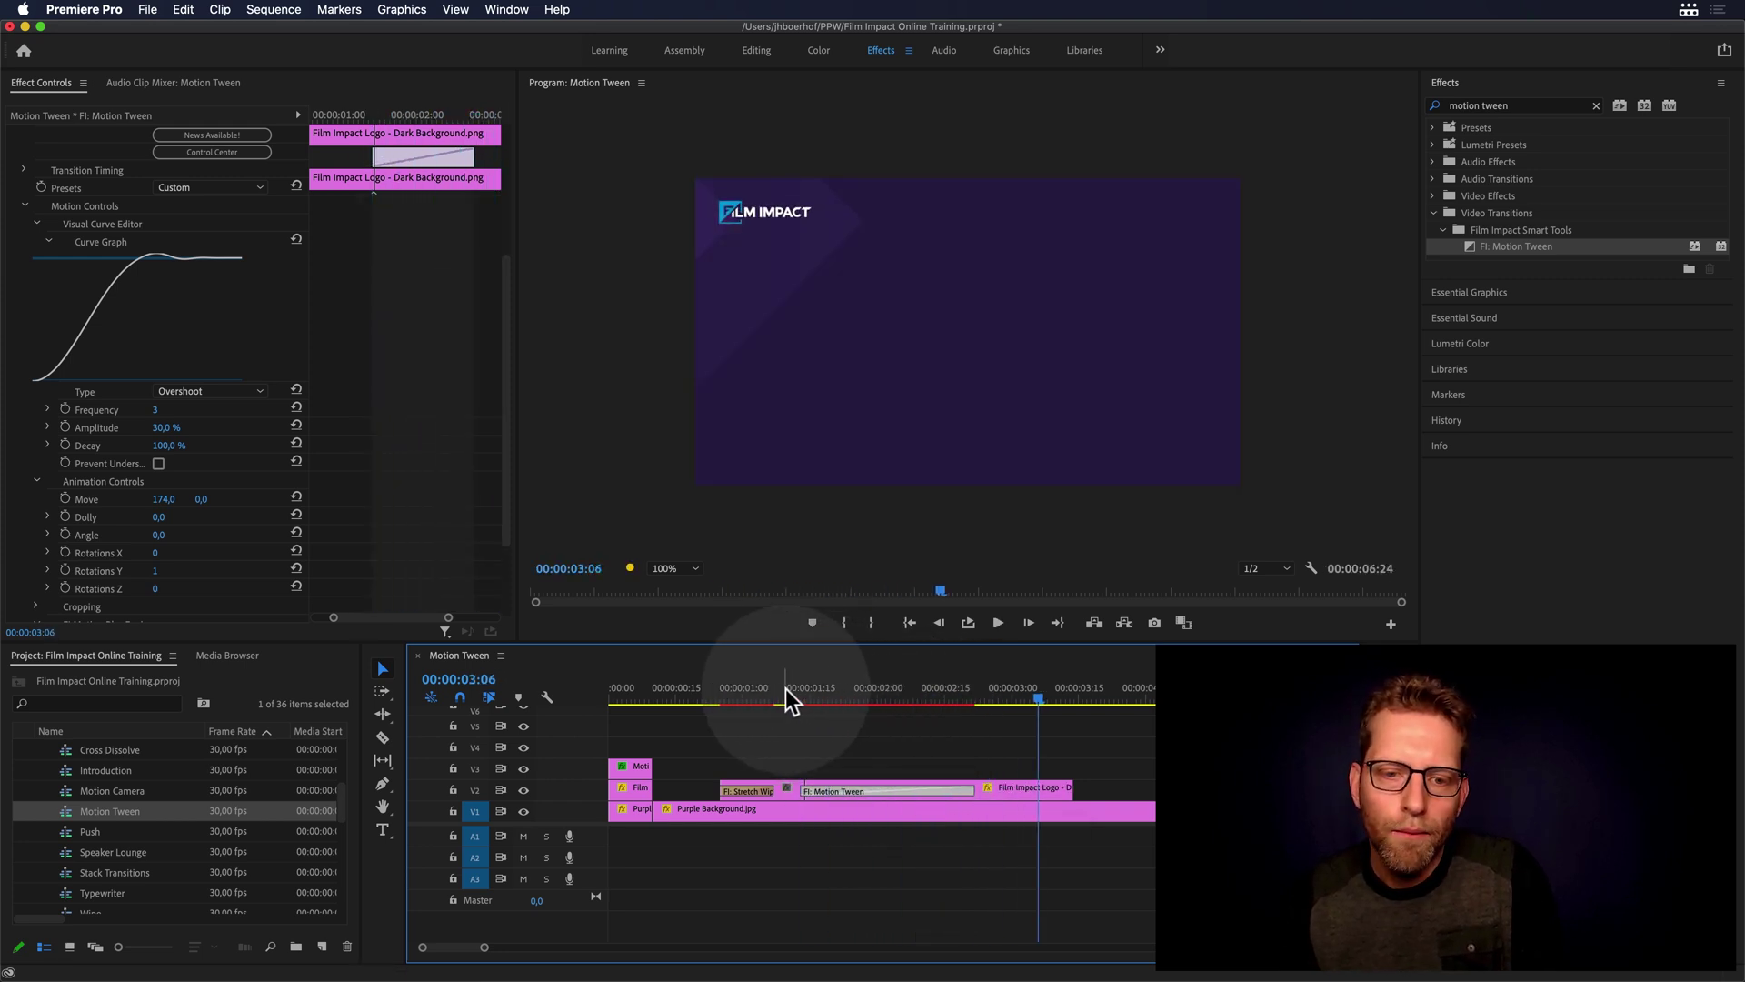
Extend the corner logo clip further right and shift the tween slightly later.
drag(1062, 783, 1127, 787)
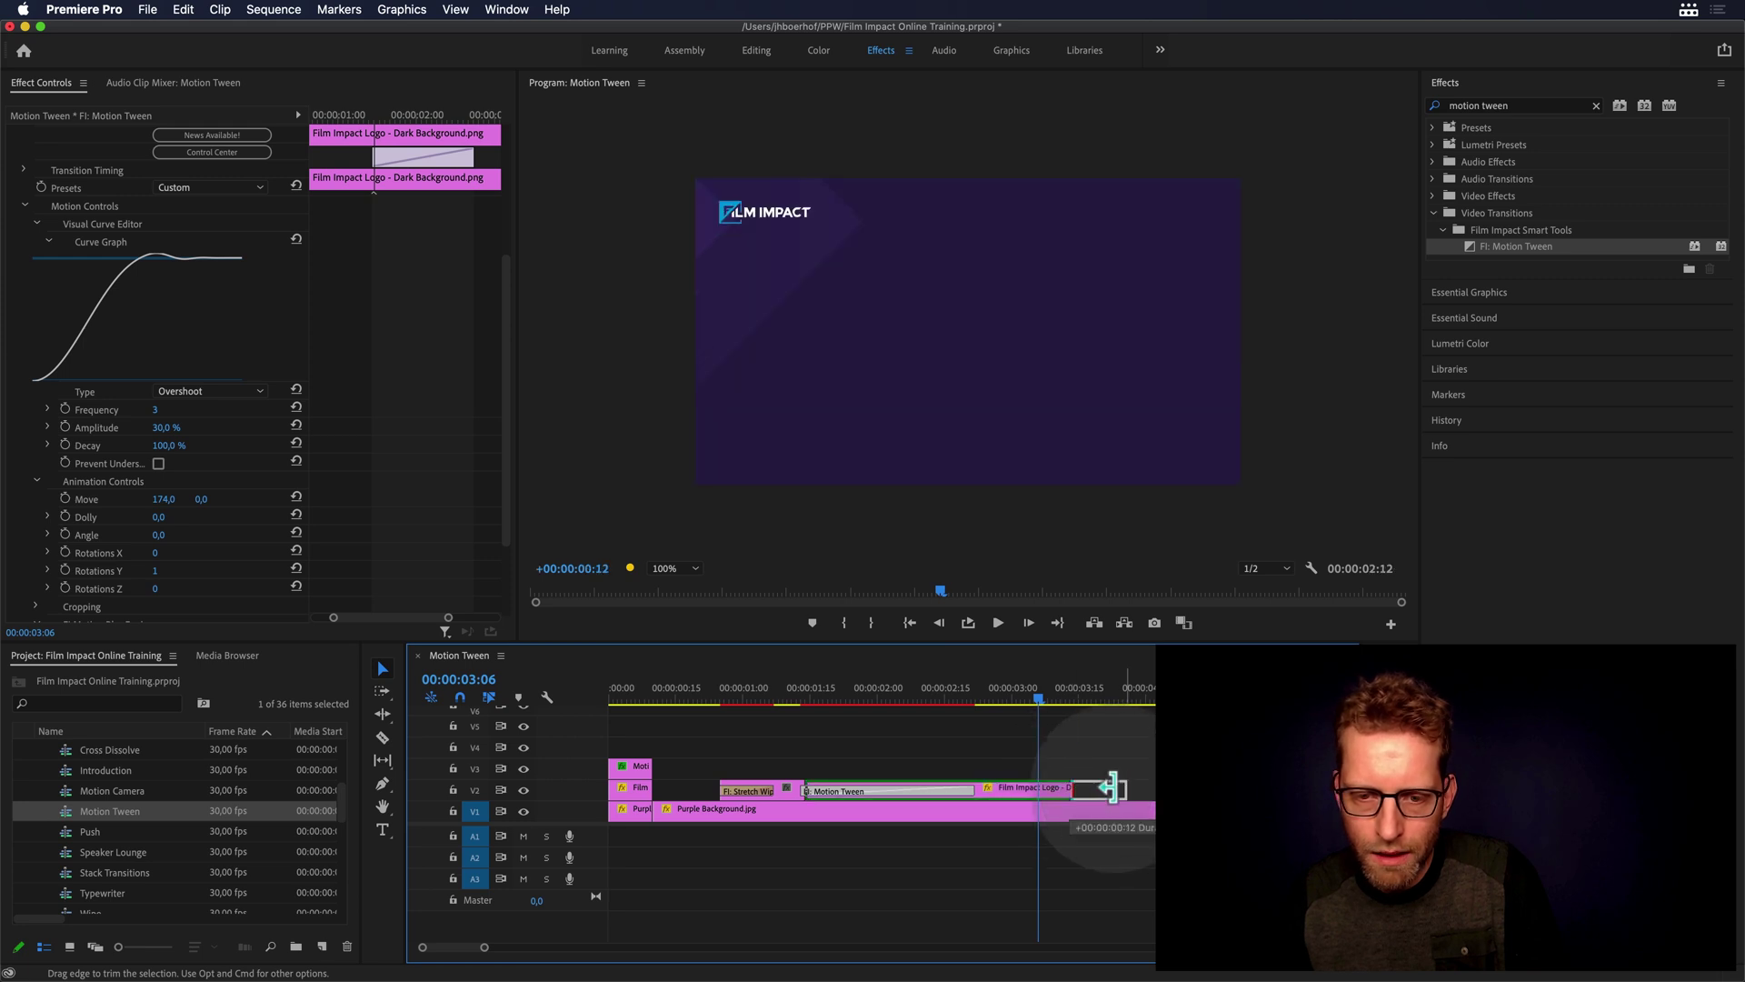
drag(947, 789, 967, 788)
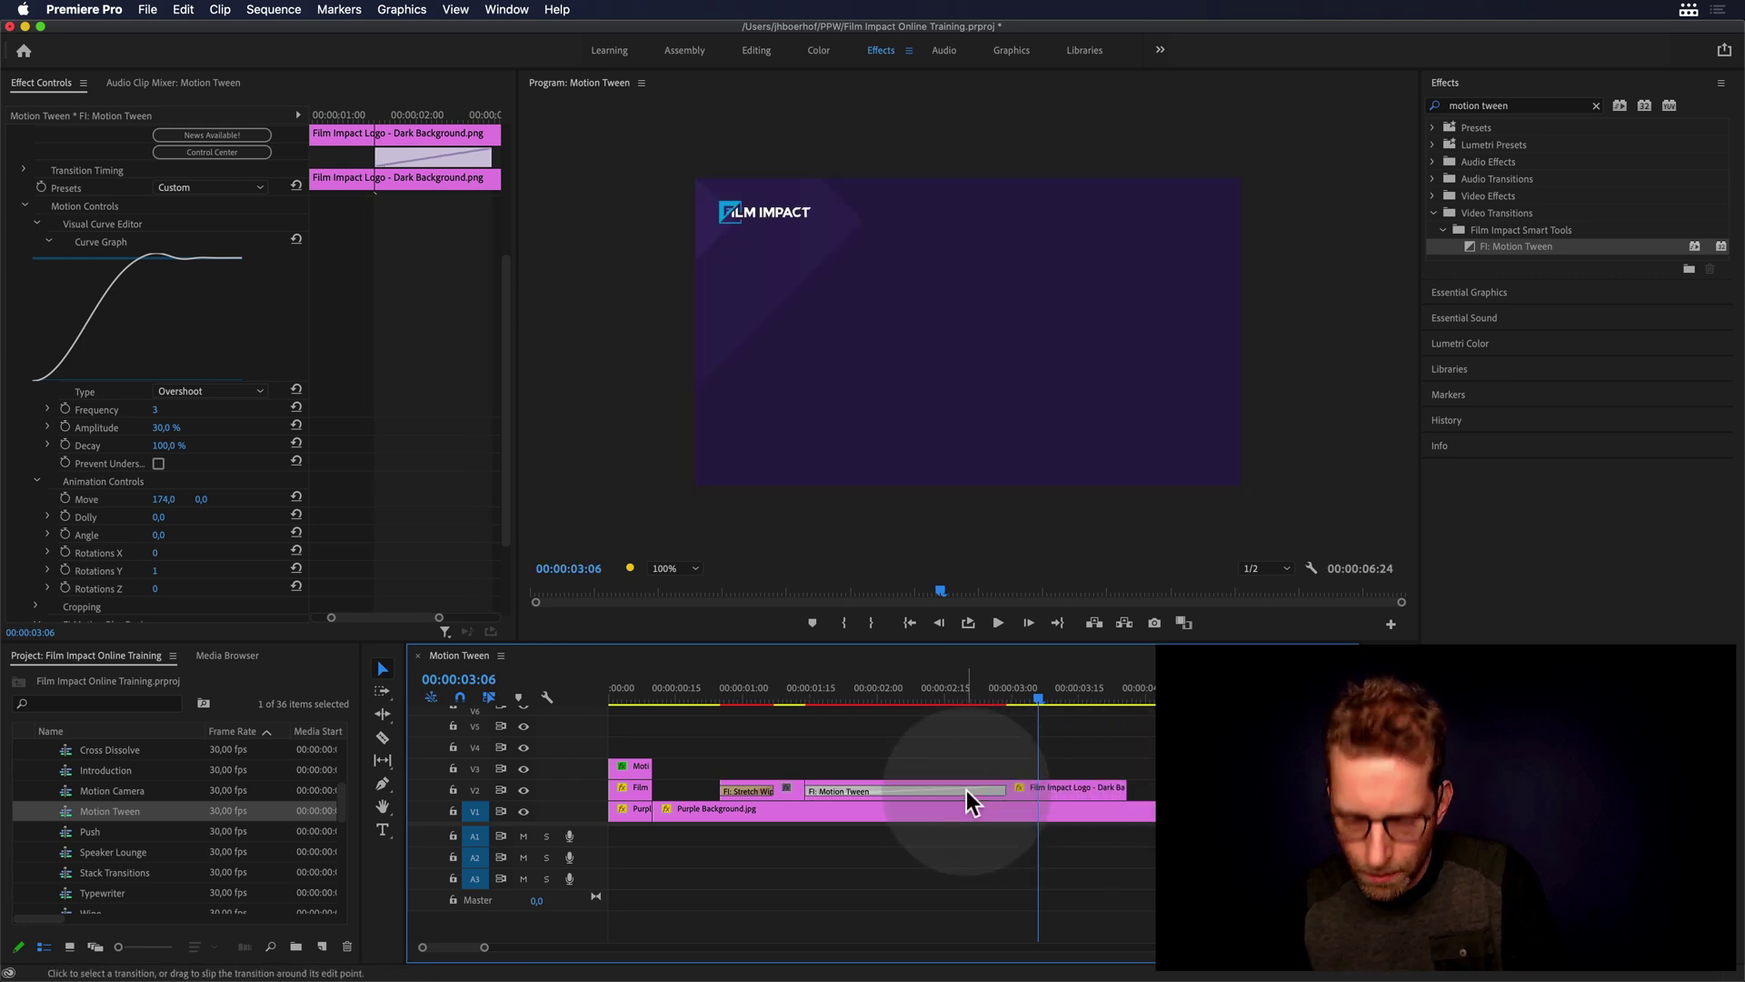
key(minus)
click(706, 688)
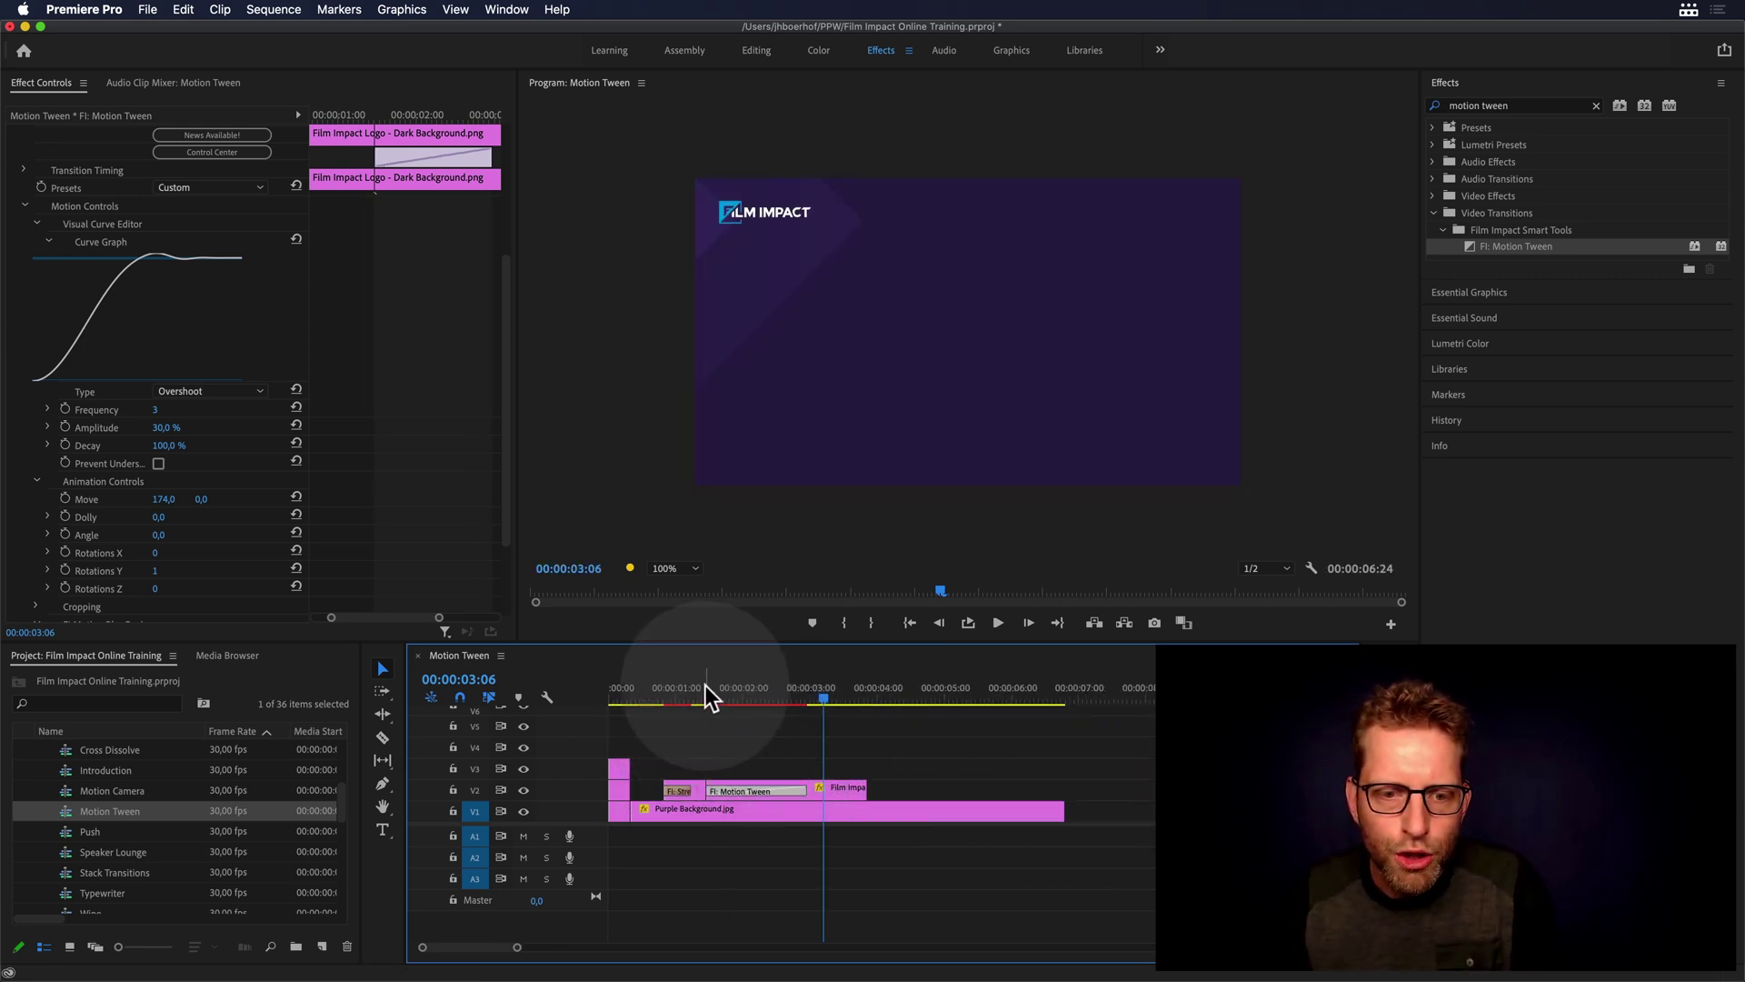
key(space)
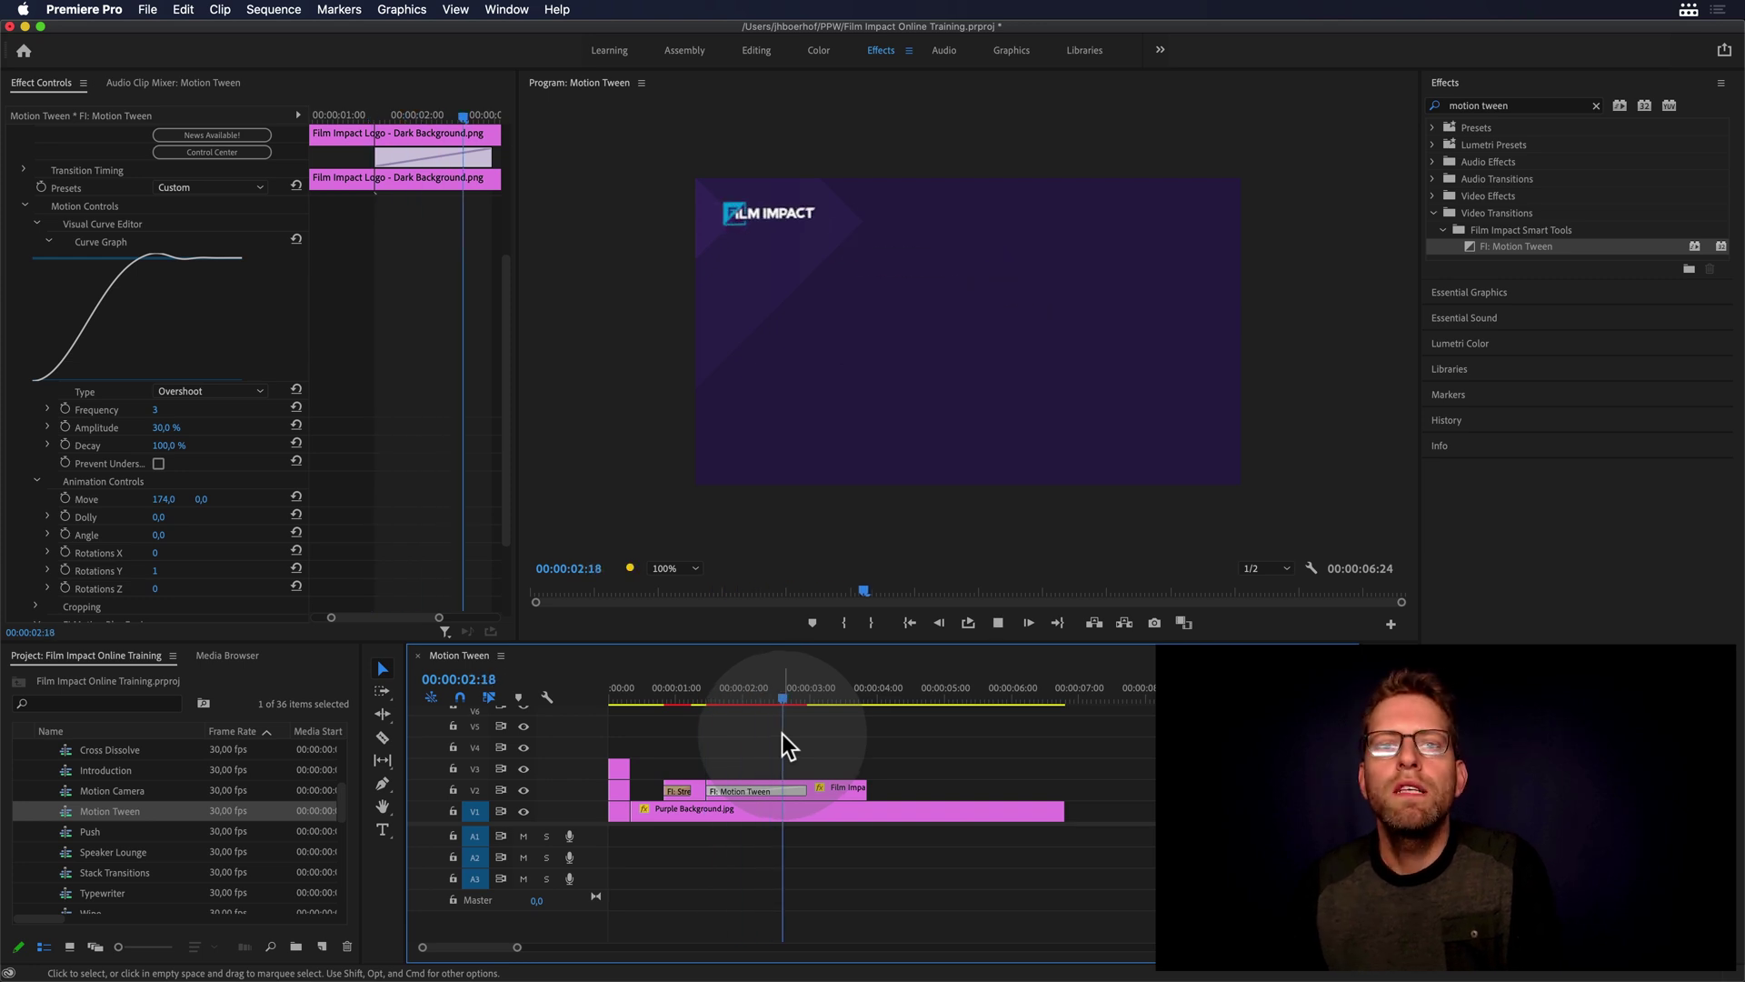
click(715, 695)
drag(717, 695, 803, 696)
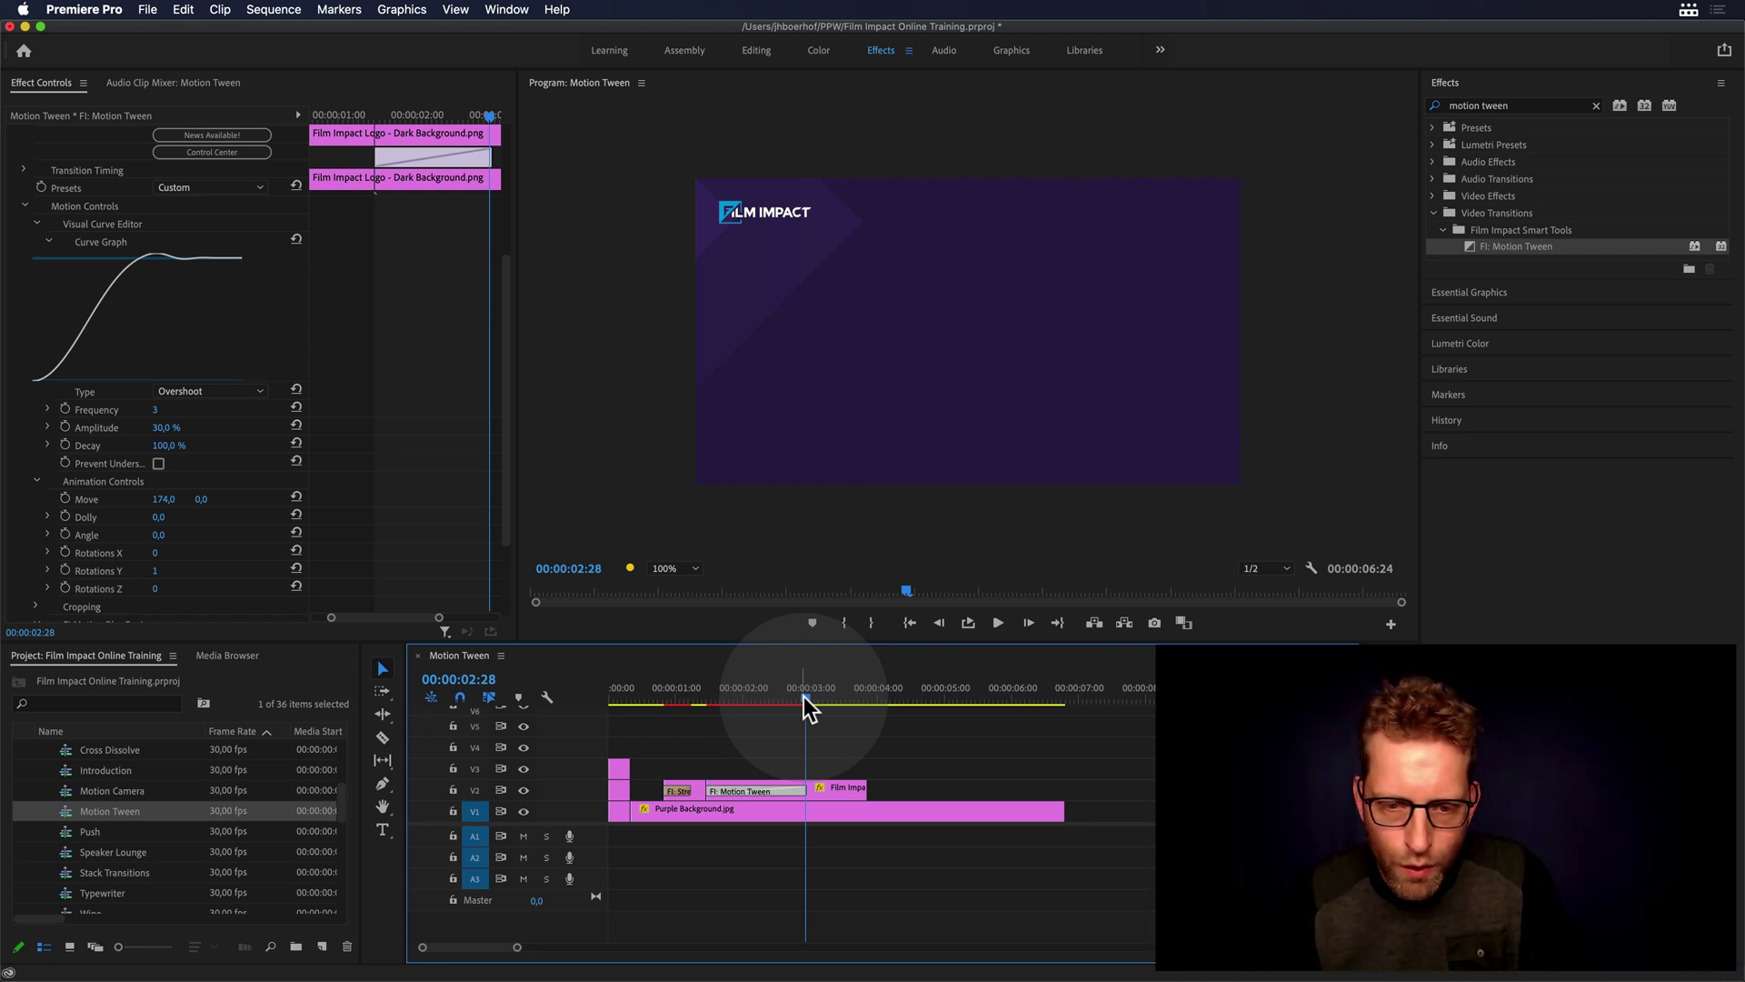
drag(868, 787, 1065, 781)
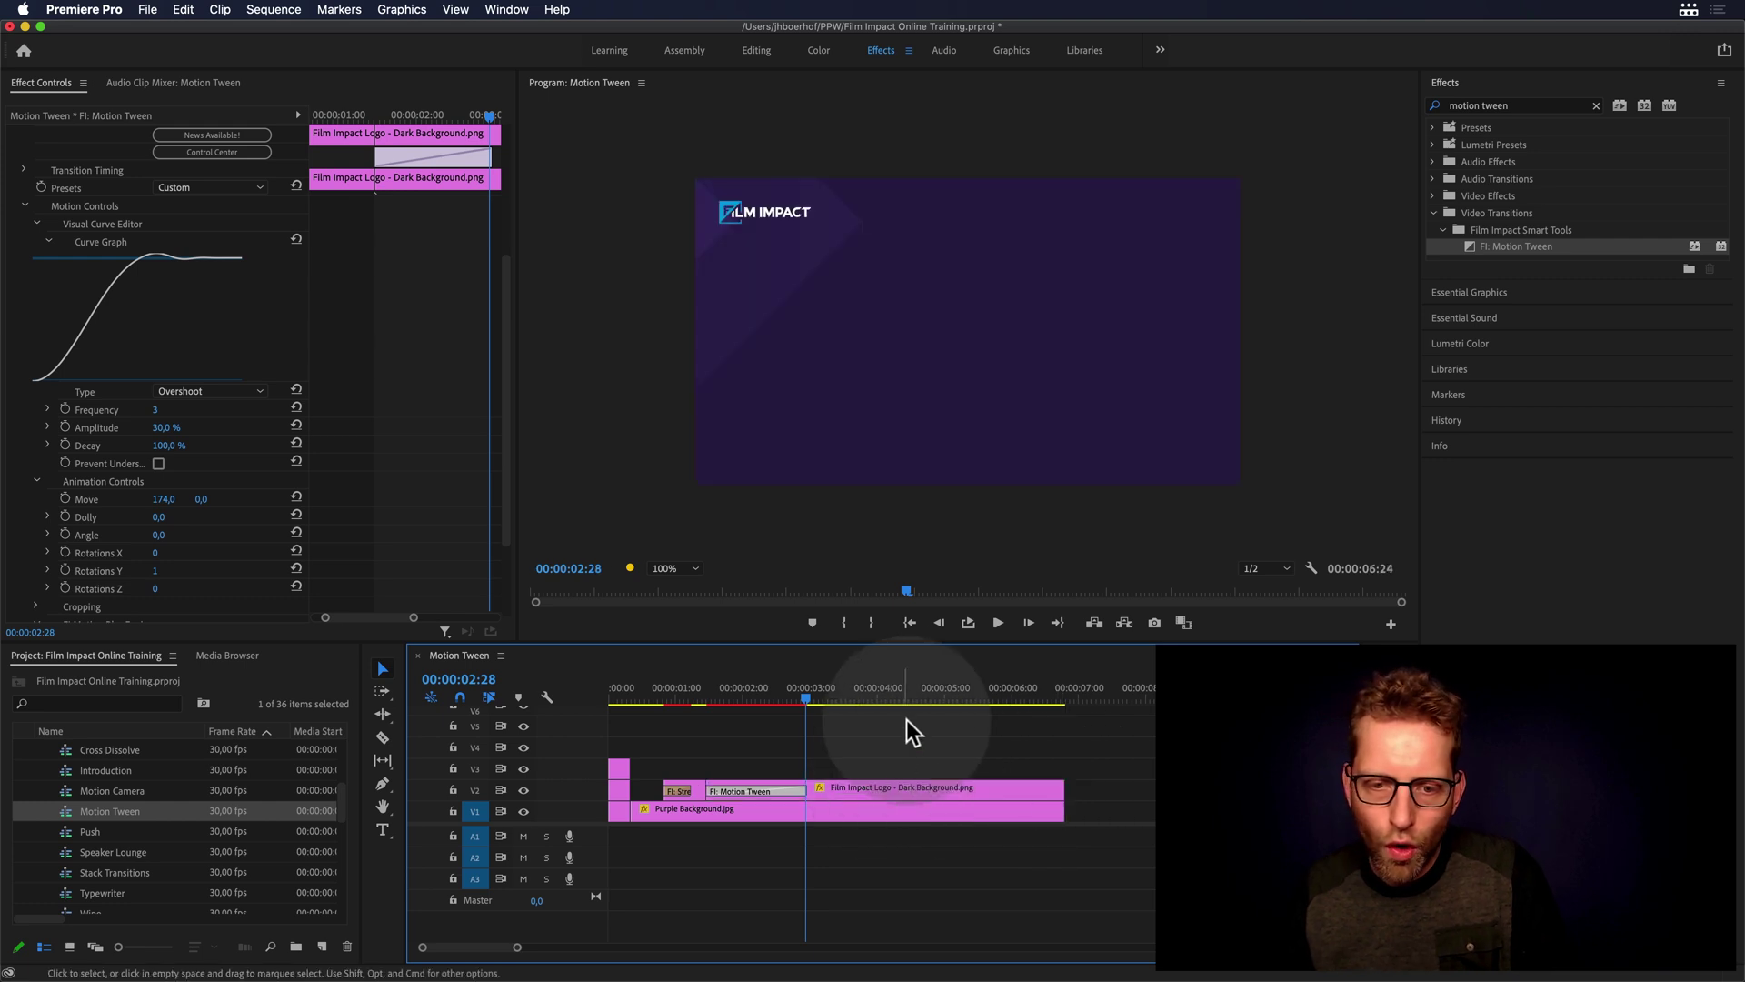
Razor the V2 logo clip at 4:08.
click(897, 691)
click(898, 787)
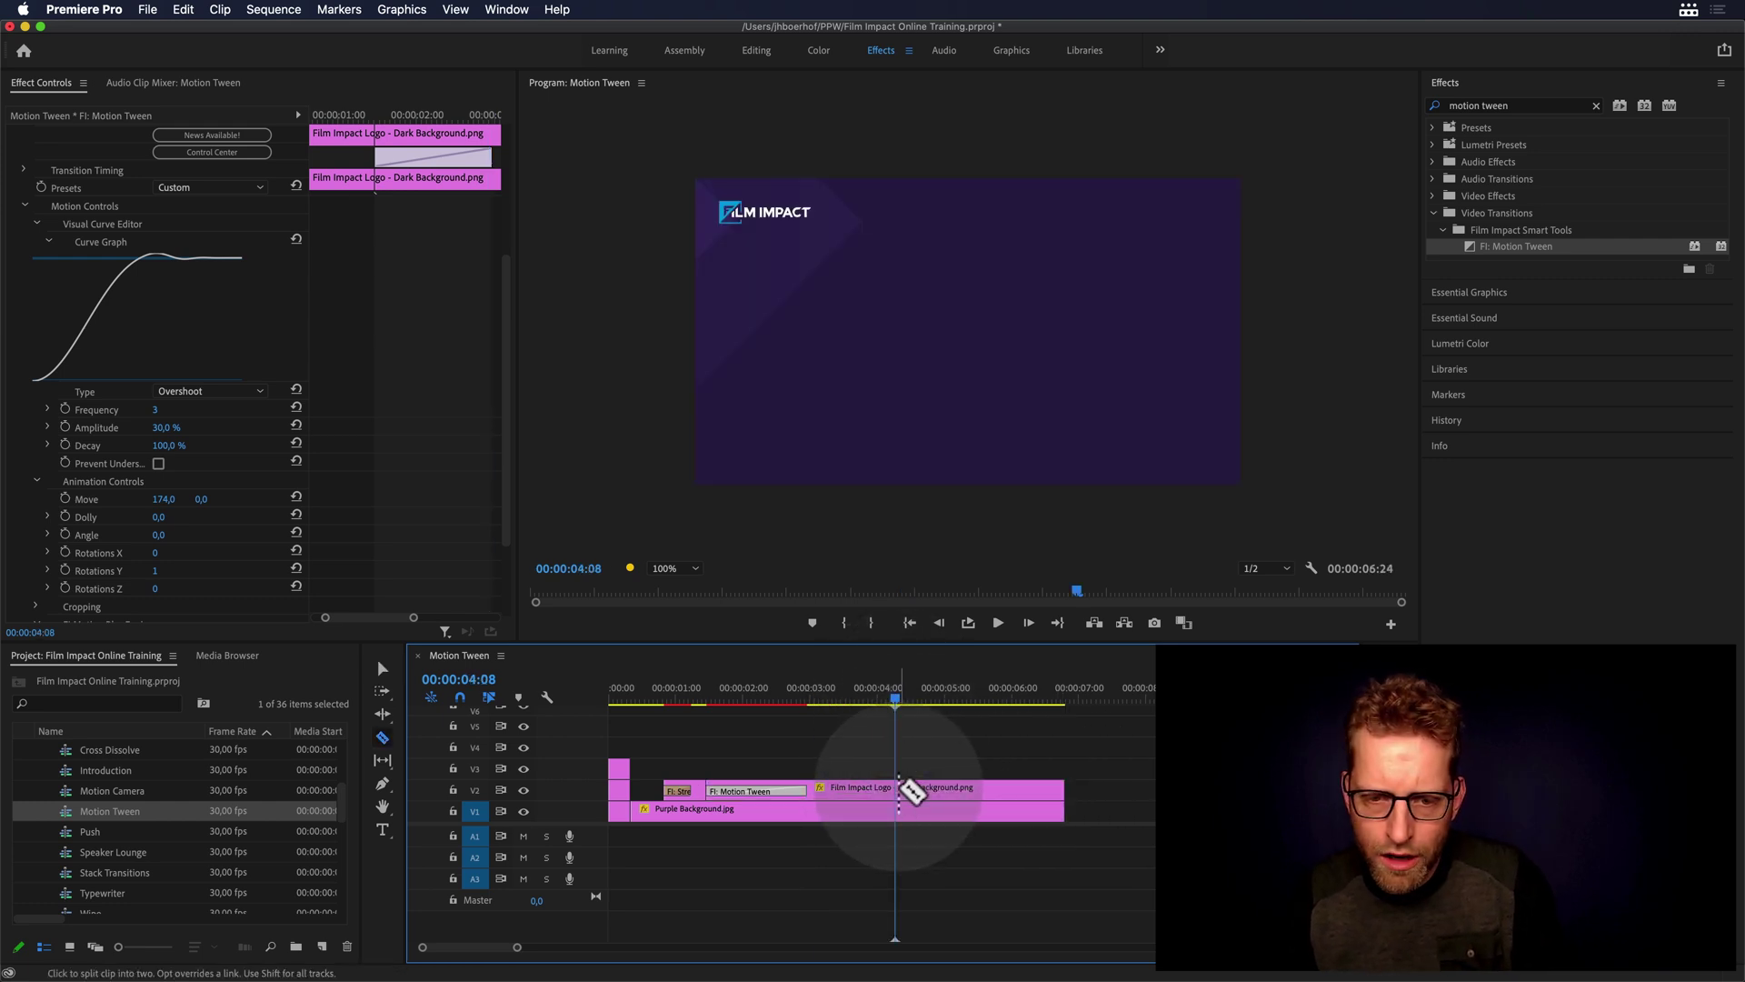
key(v)
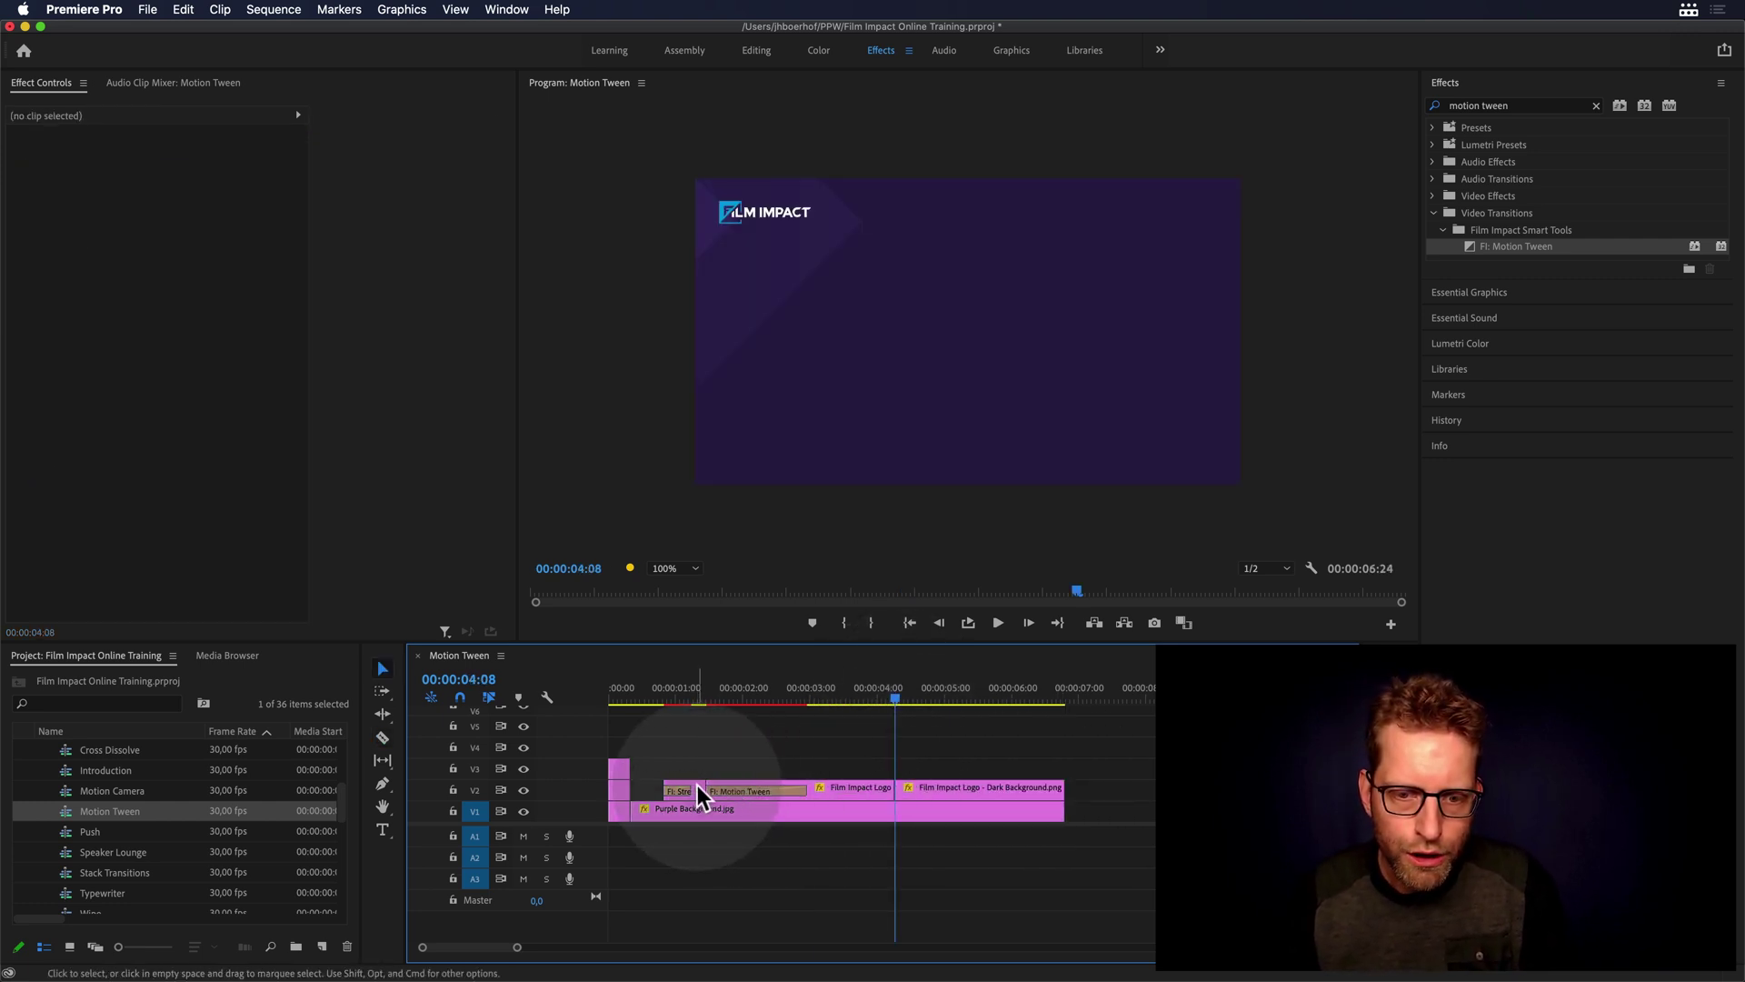
Restore the second logo piece to full-size centre after checking the first piece.
click(696, 787)
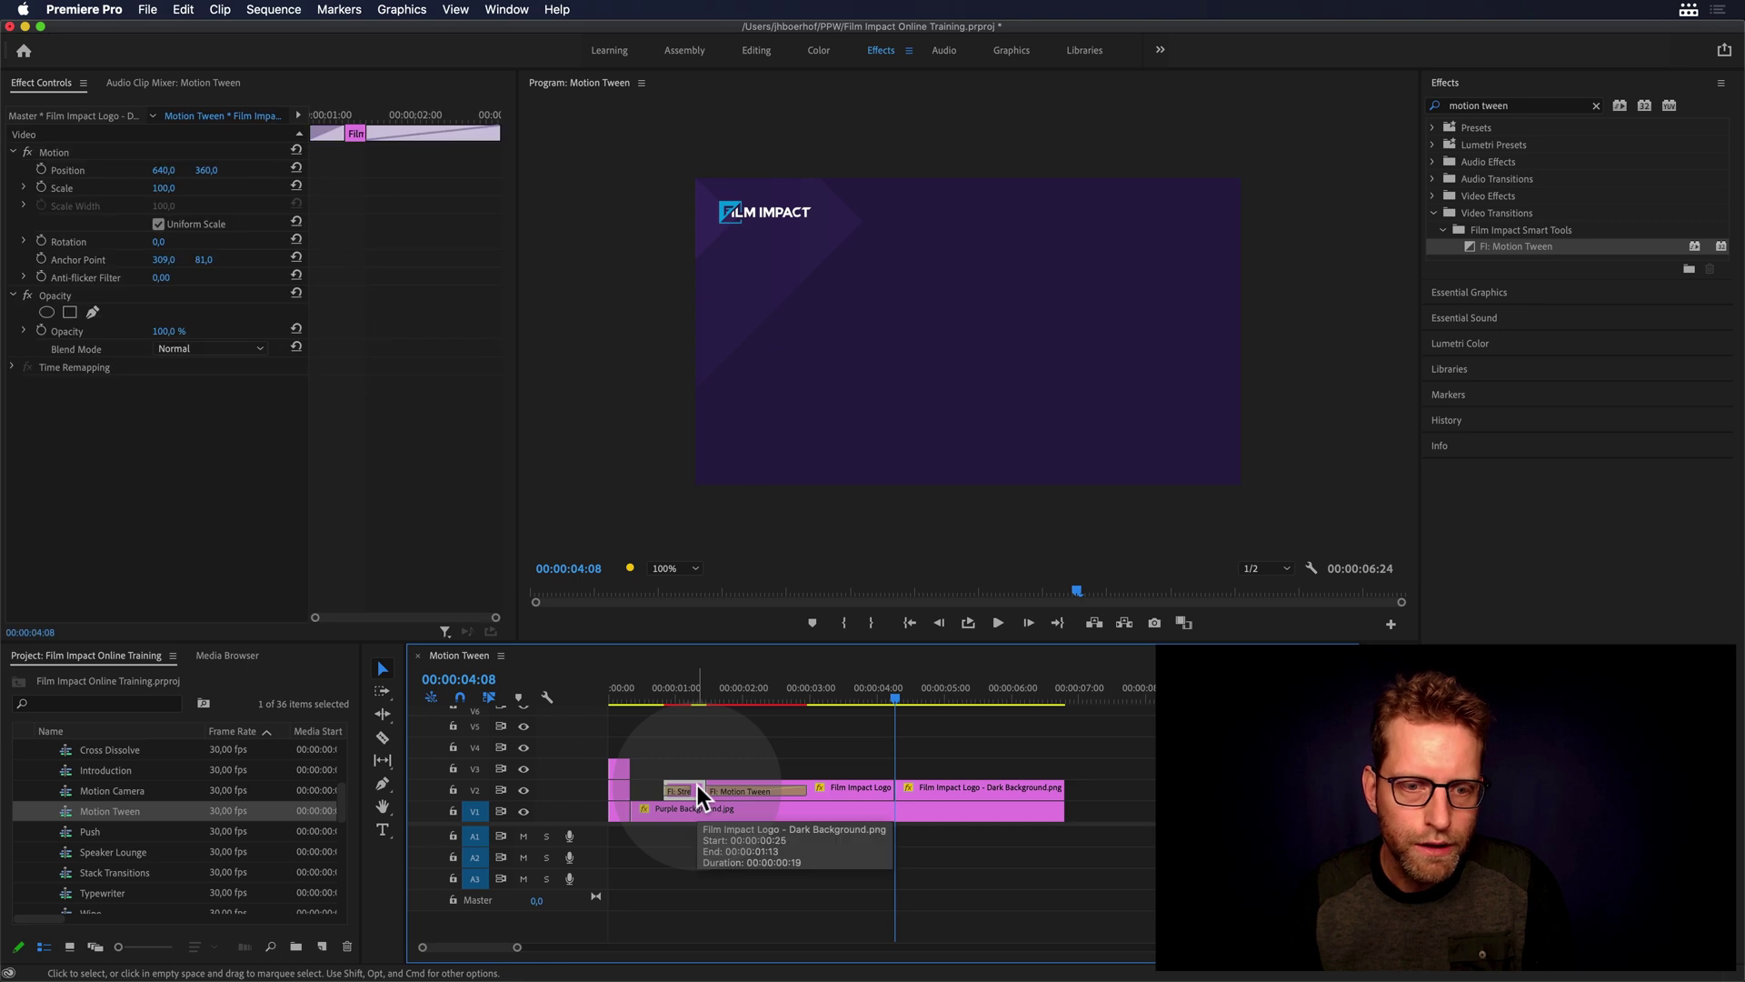
click(58, 155)
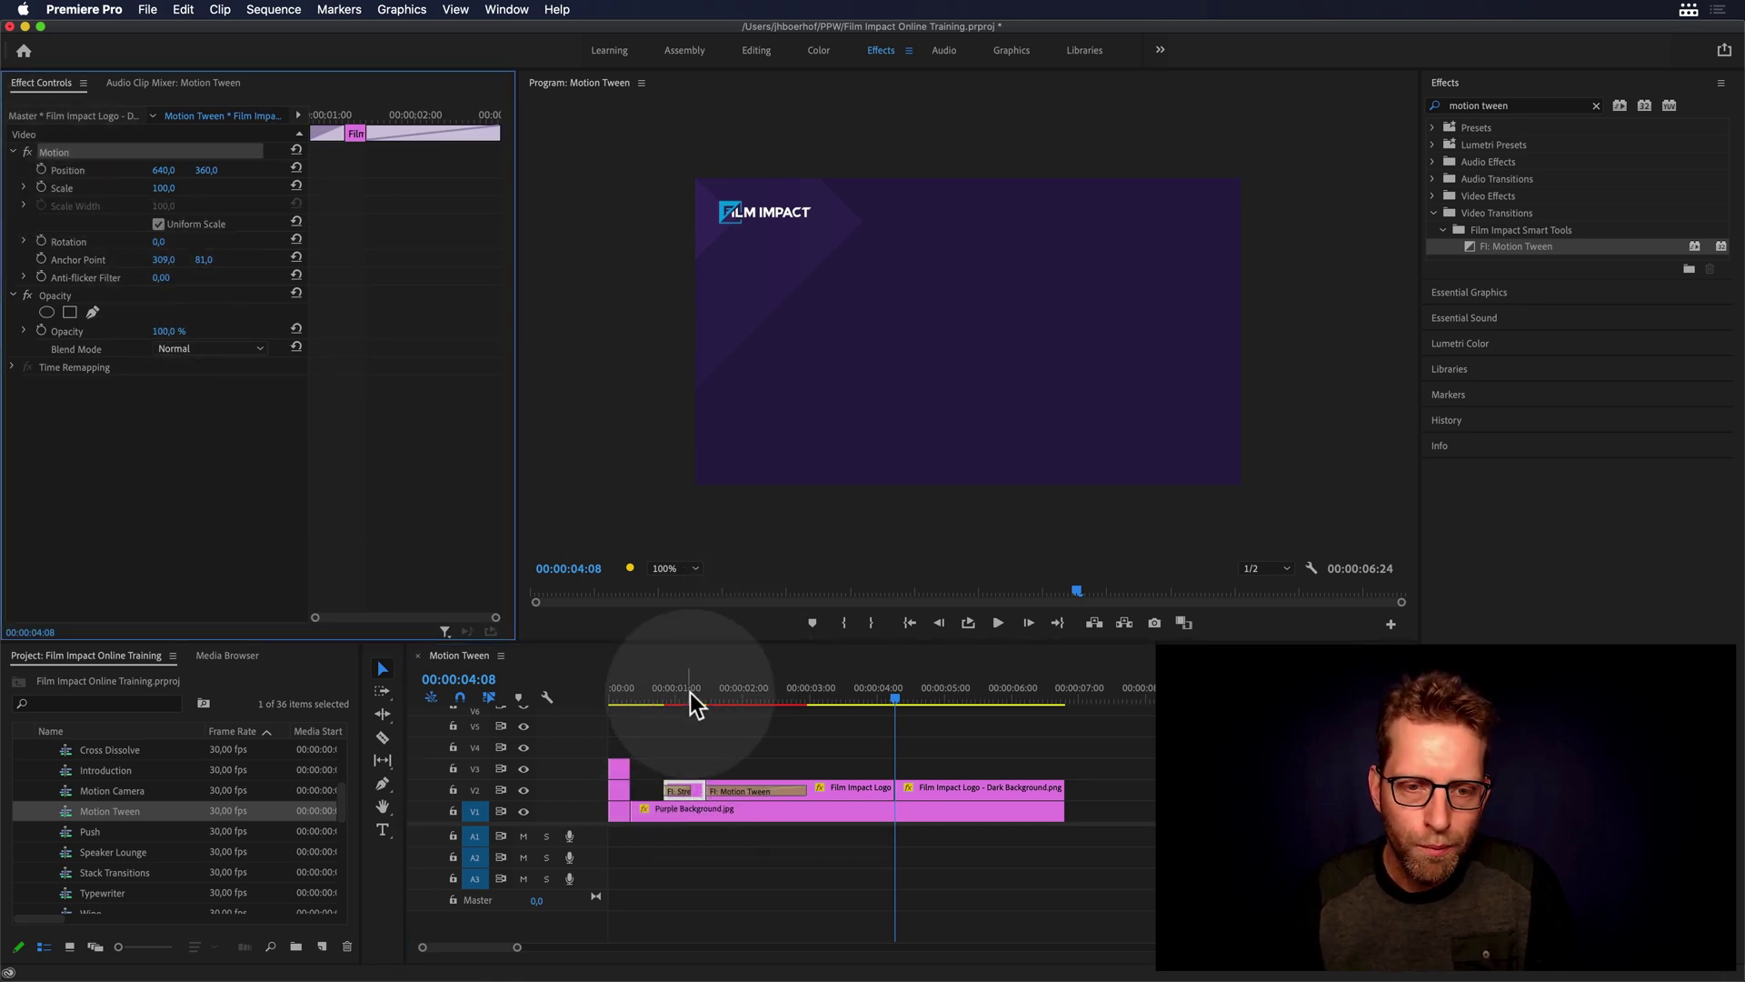
click(693, 695)
click(57, 153)
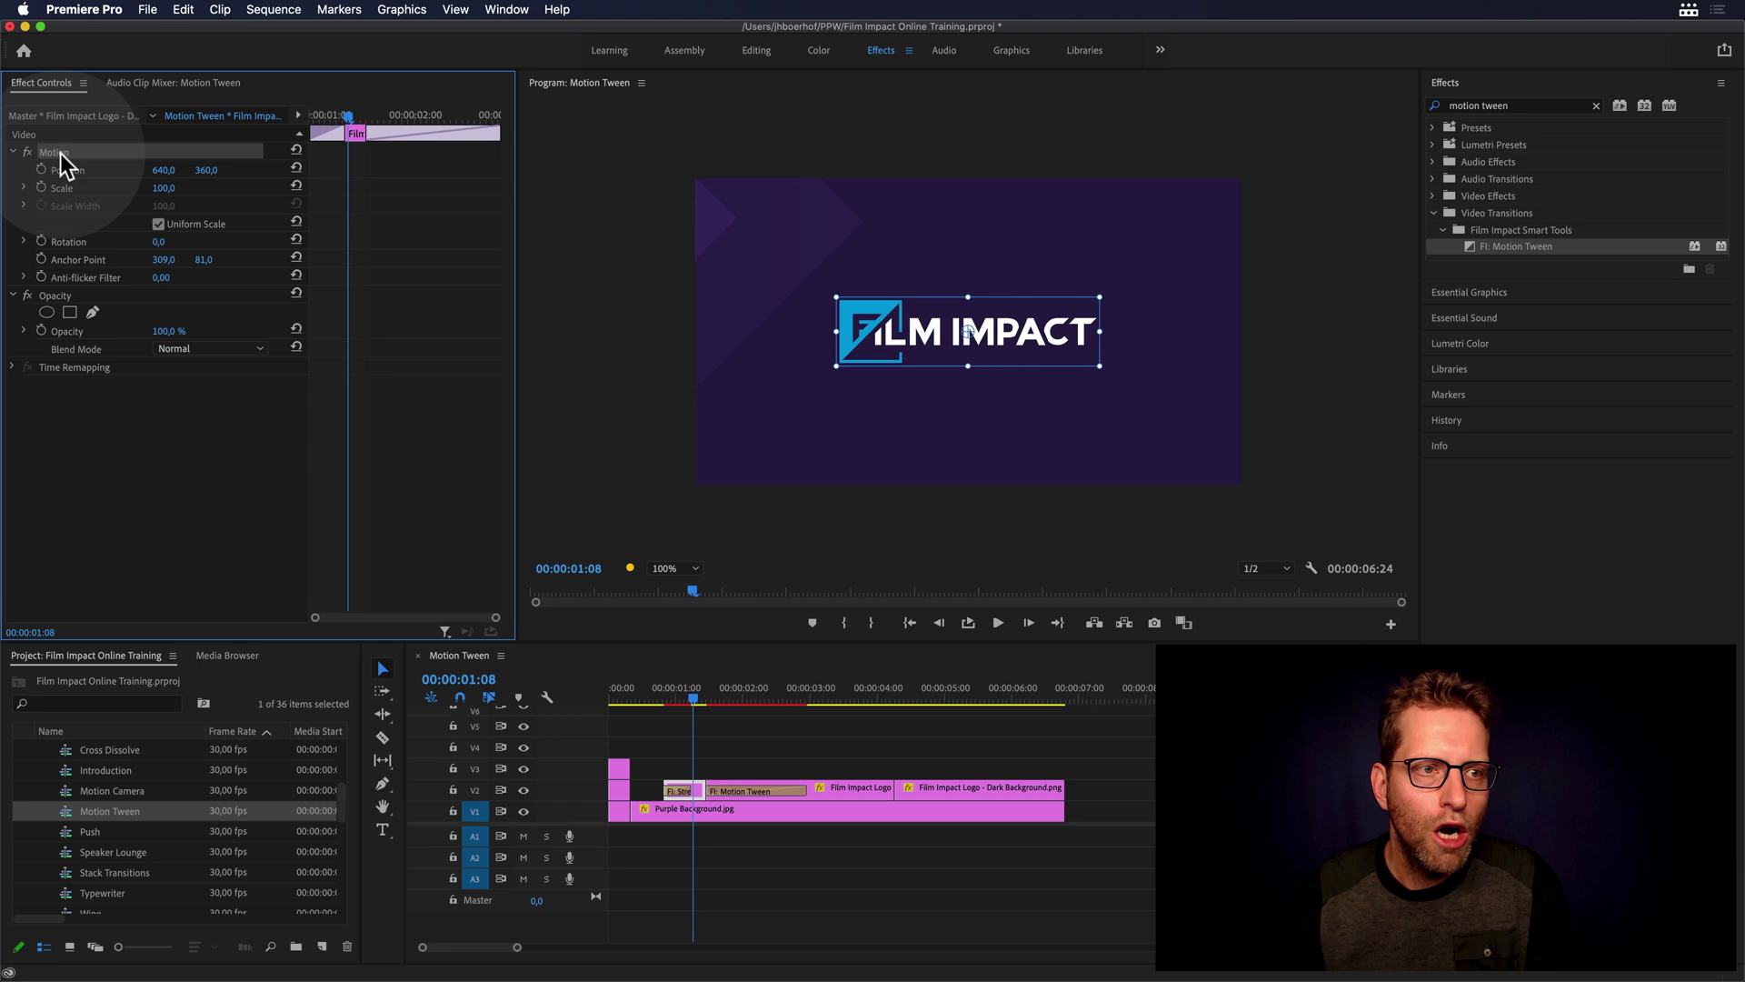
click(929, 791)
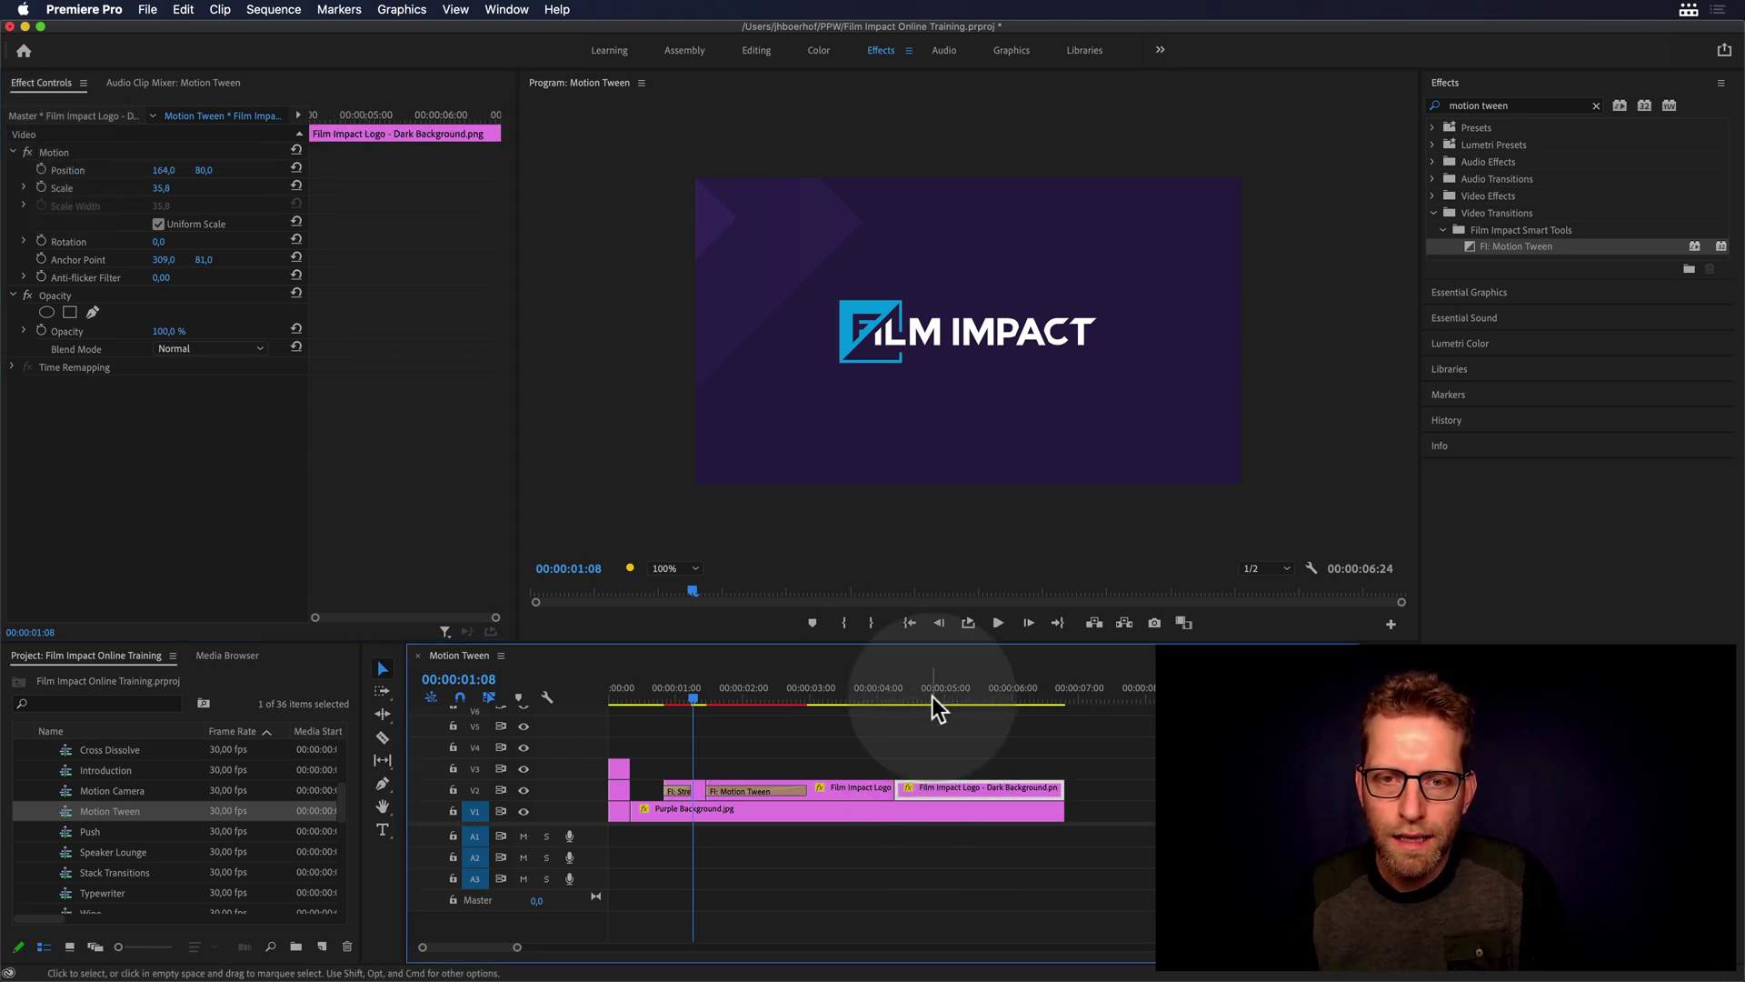
click(938, 687)
key(super+z)
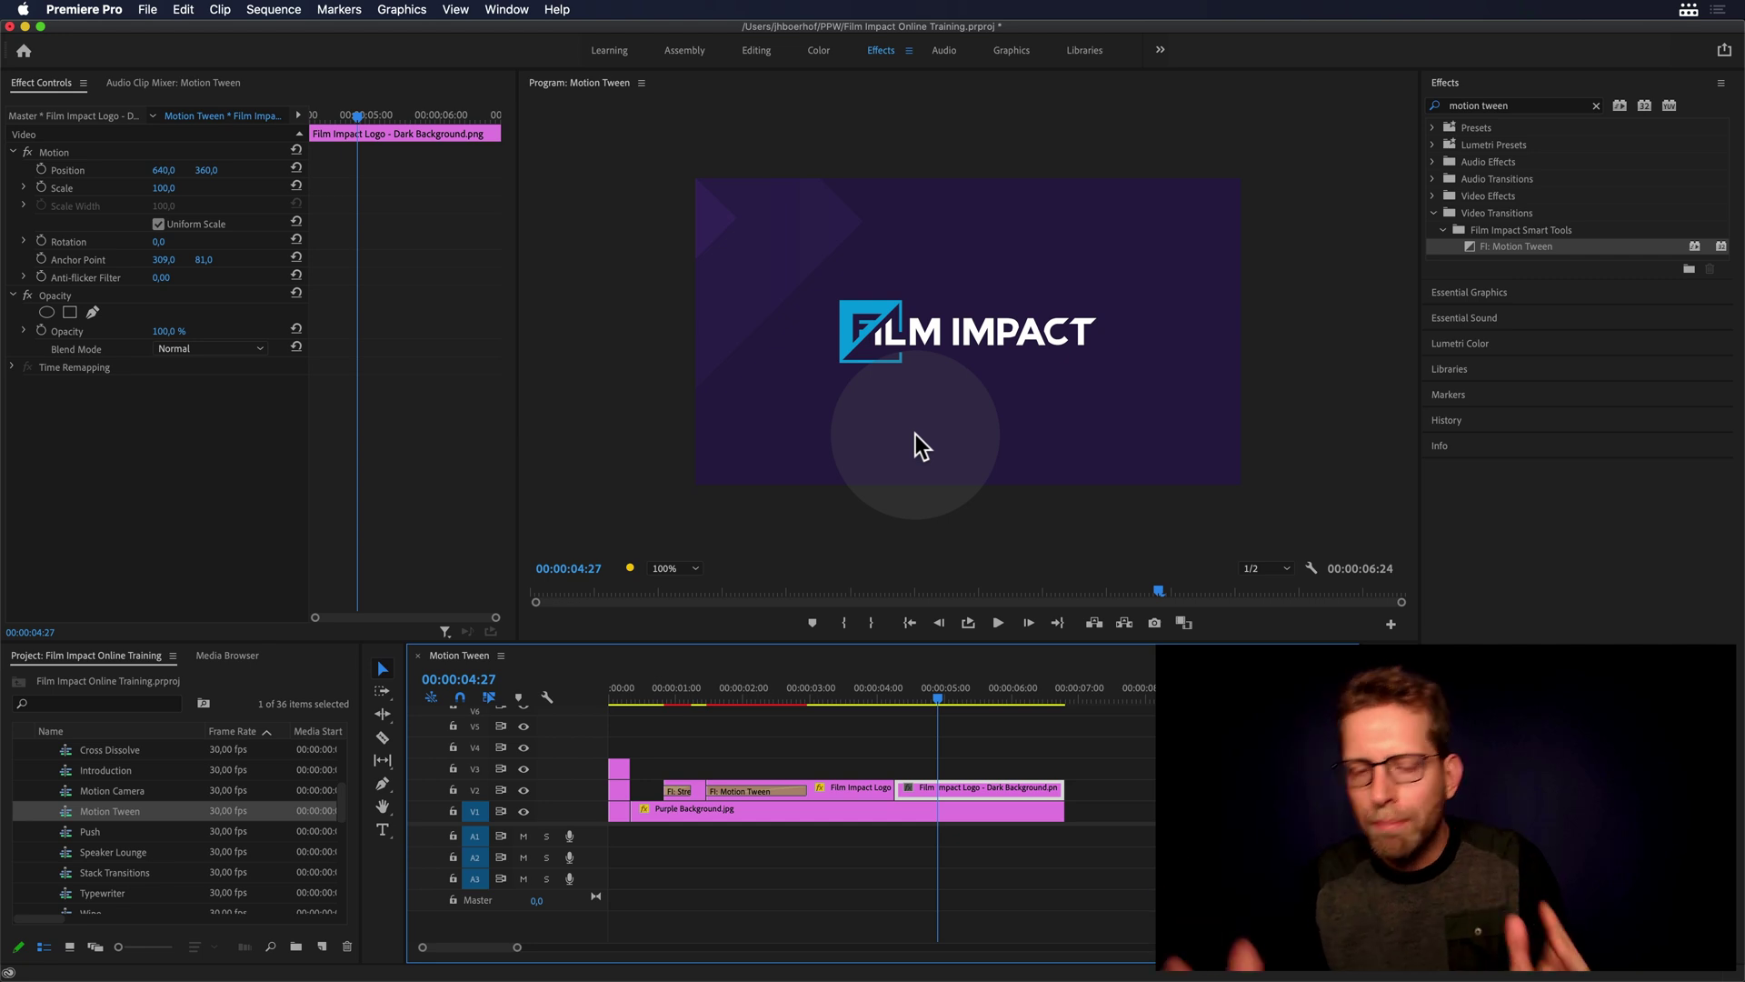
Copy the FI: Motion Tween onto the new cut and play it back.
click(756, 787)
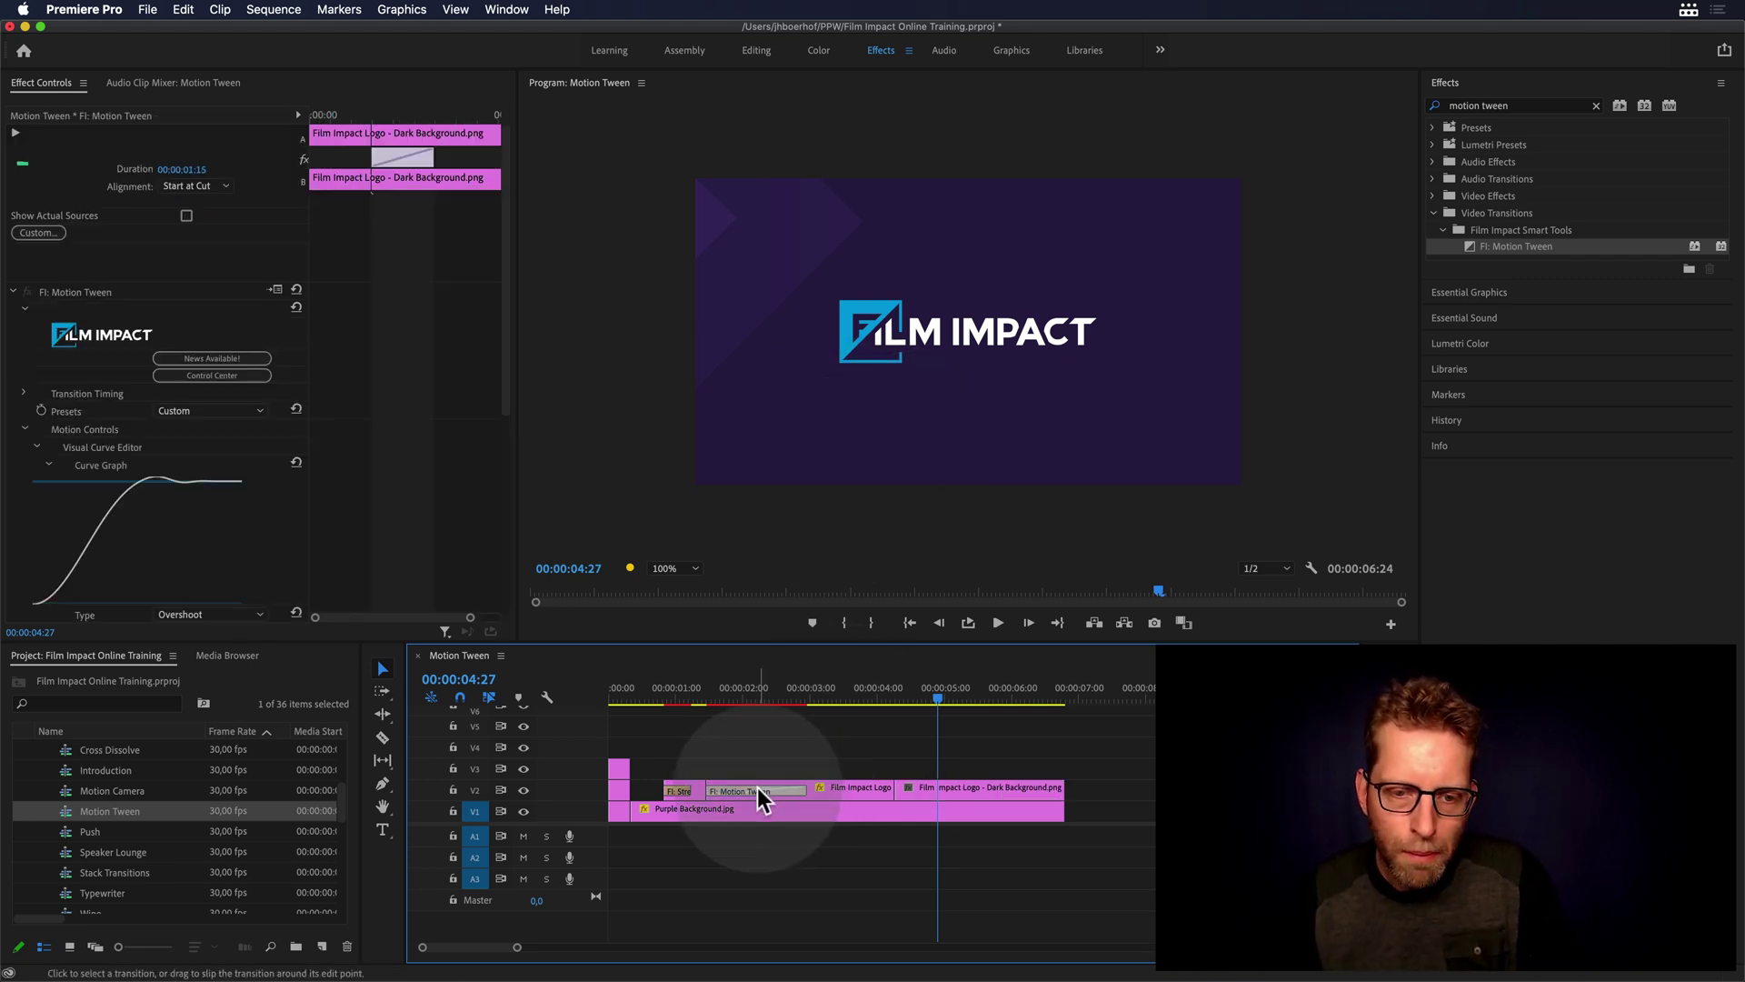
click(886, 786)
key(super+d)
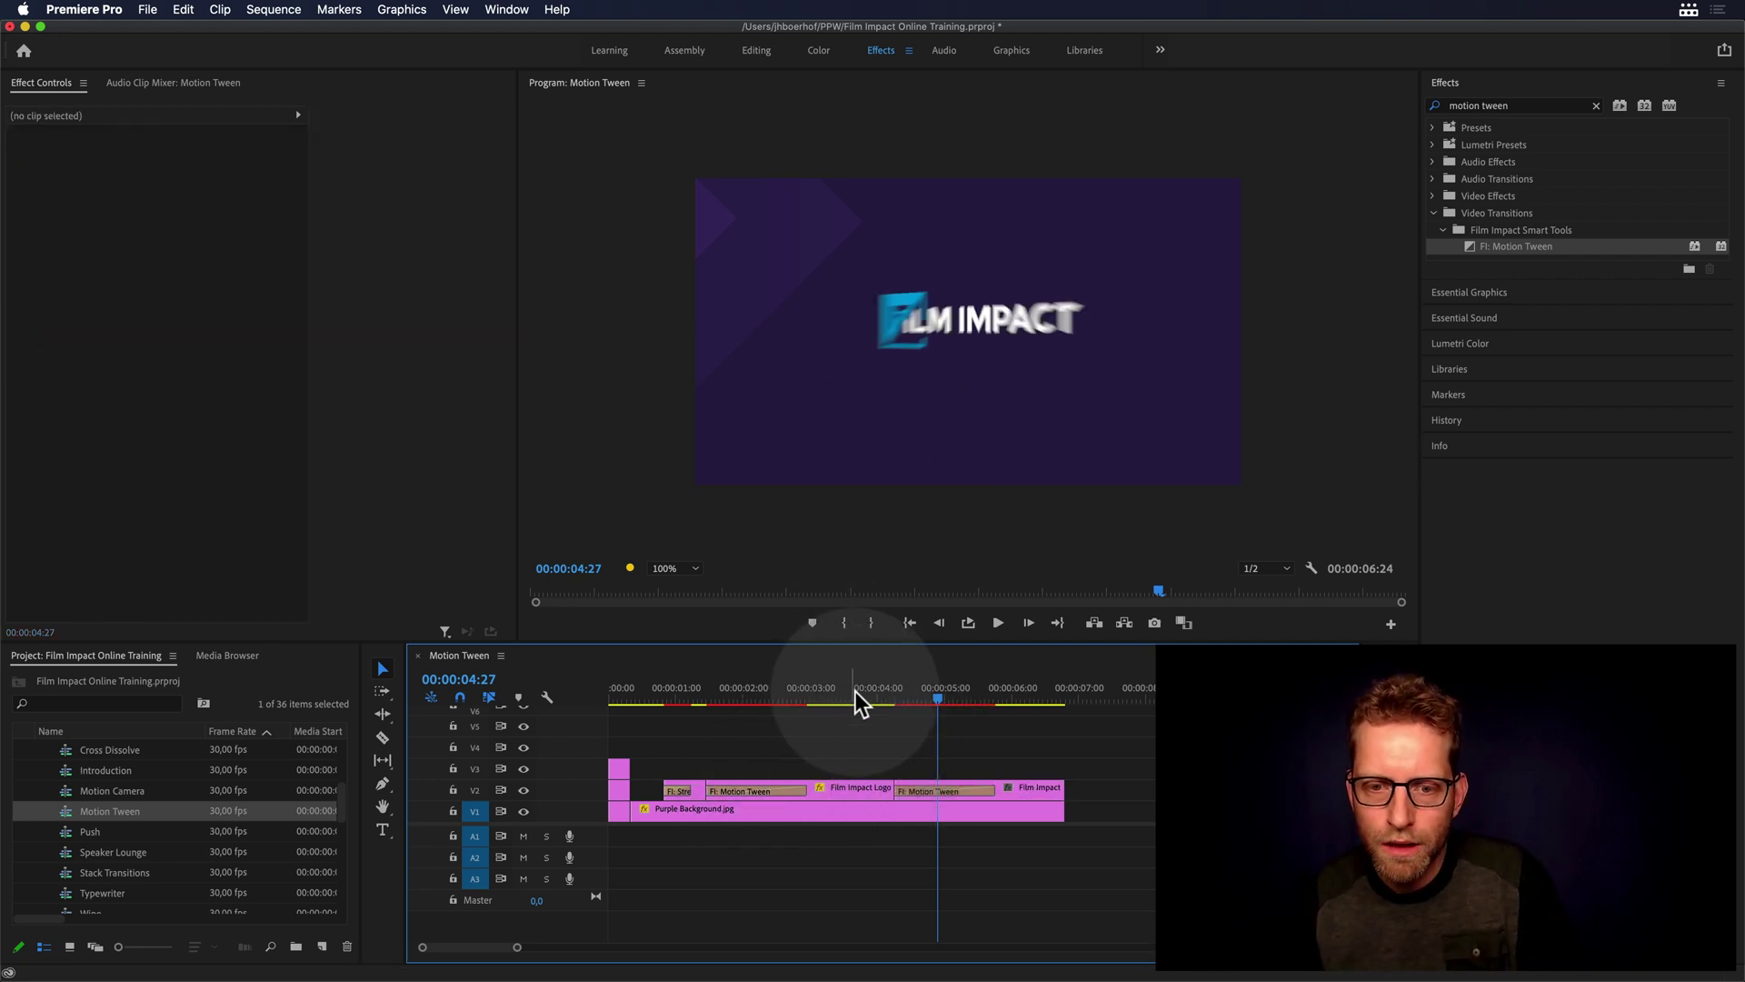
click(854, 691)
key(space)
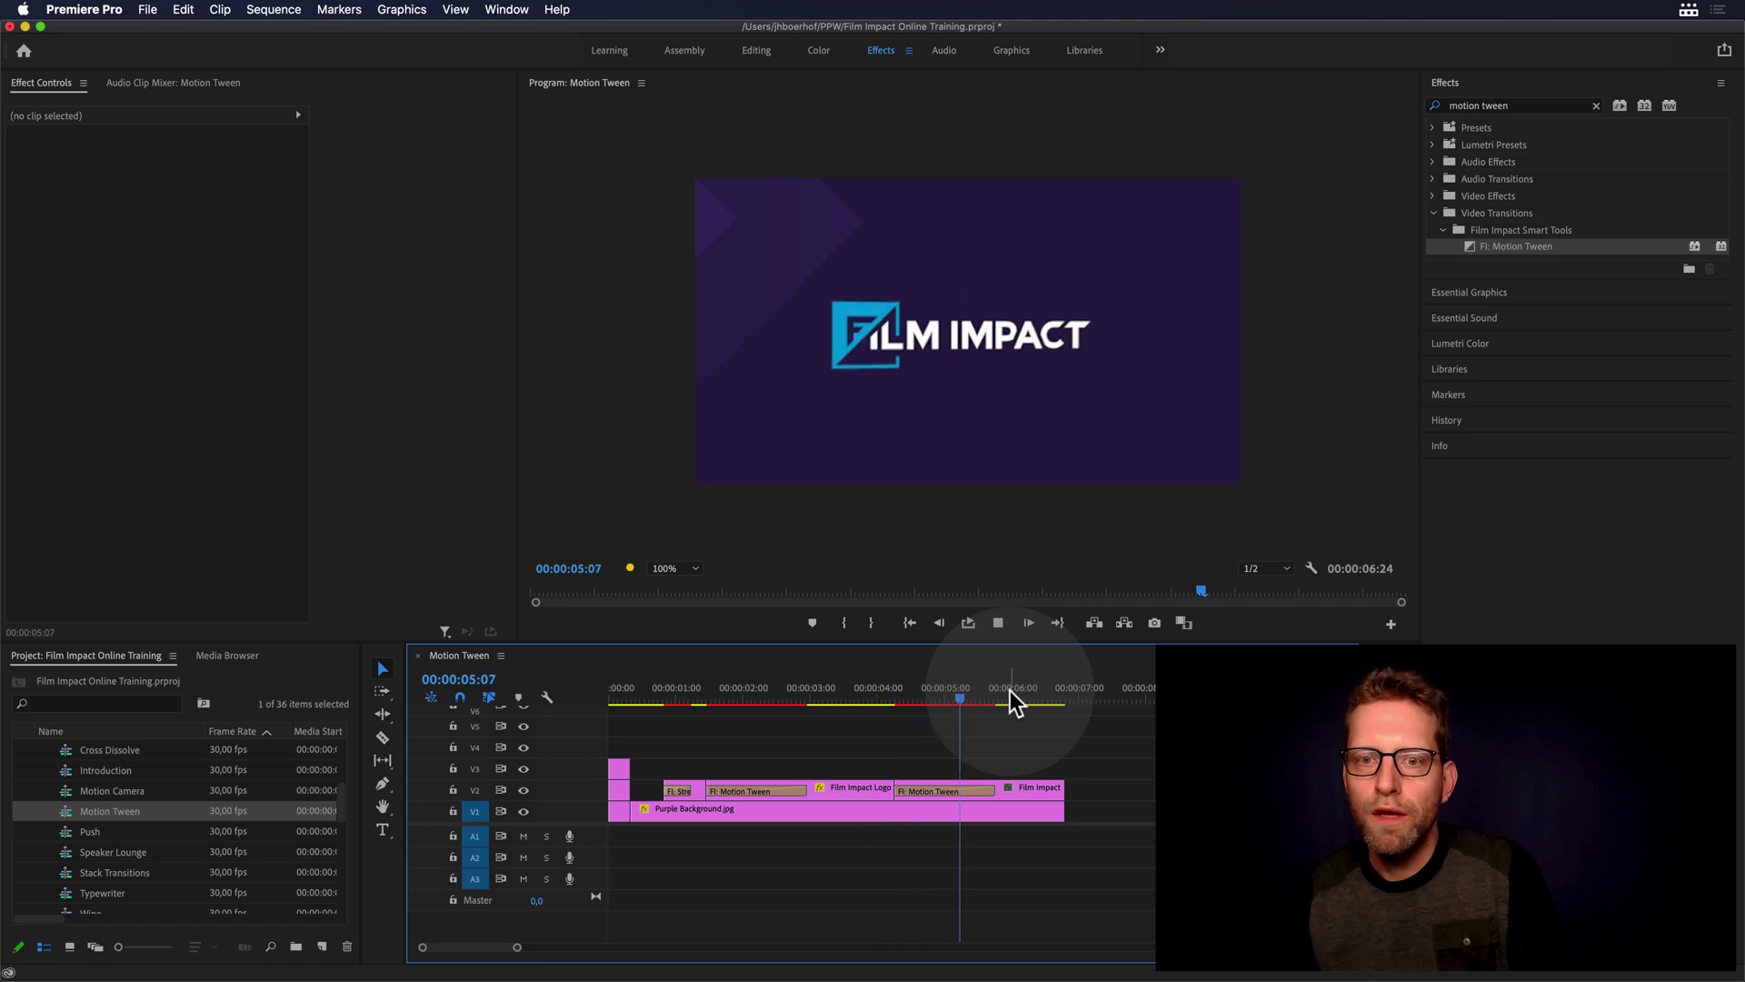
key(space)
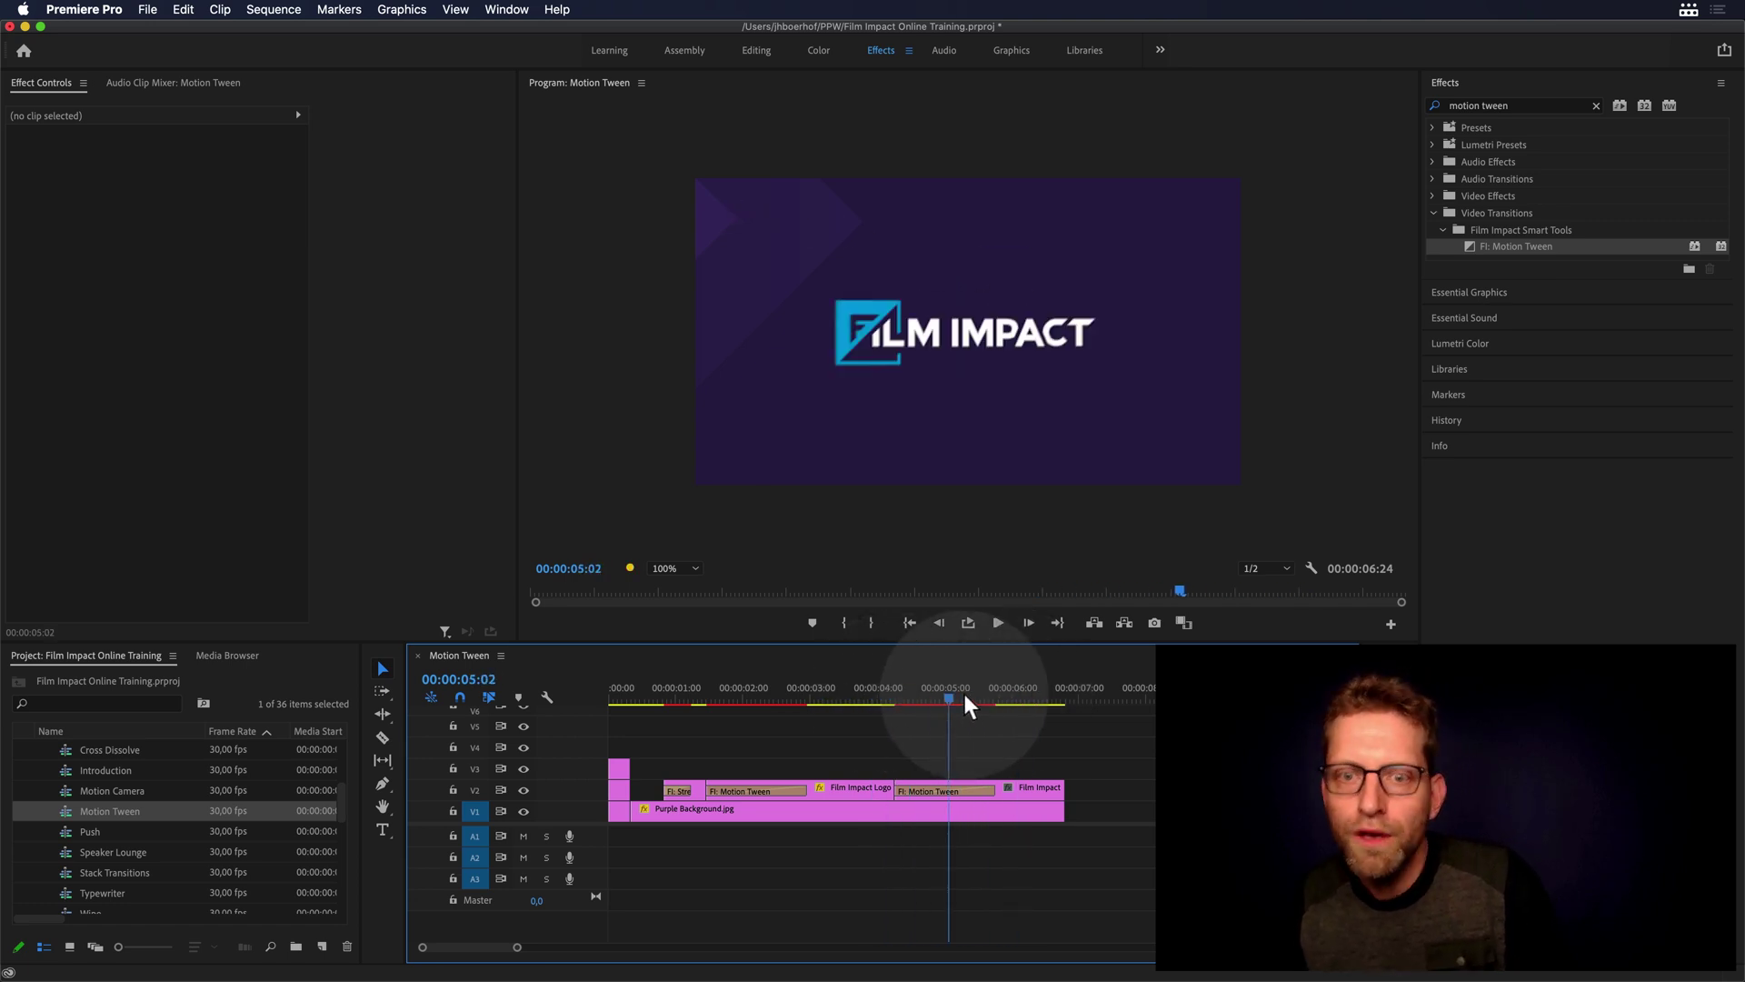
click(984, 693)
mouse_move(704, 691)
mouse_down()
mouse_move(973, 707)
mouse_move(853, 716)
mouse_up()
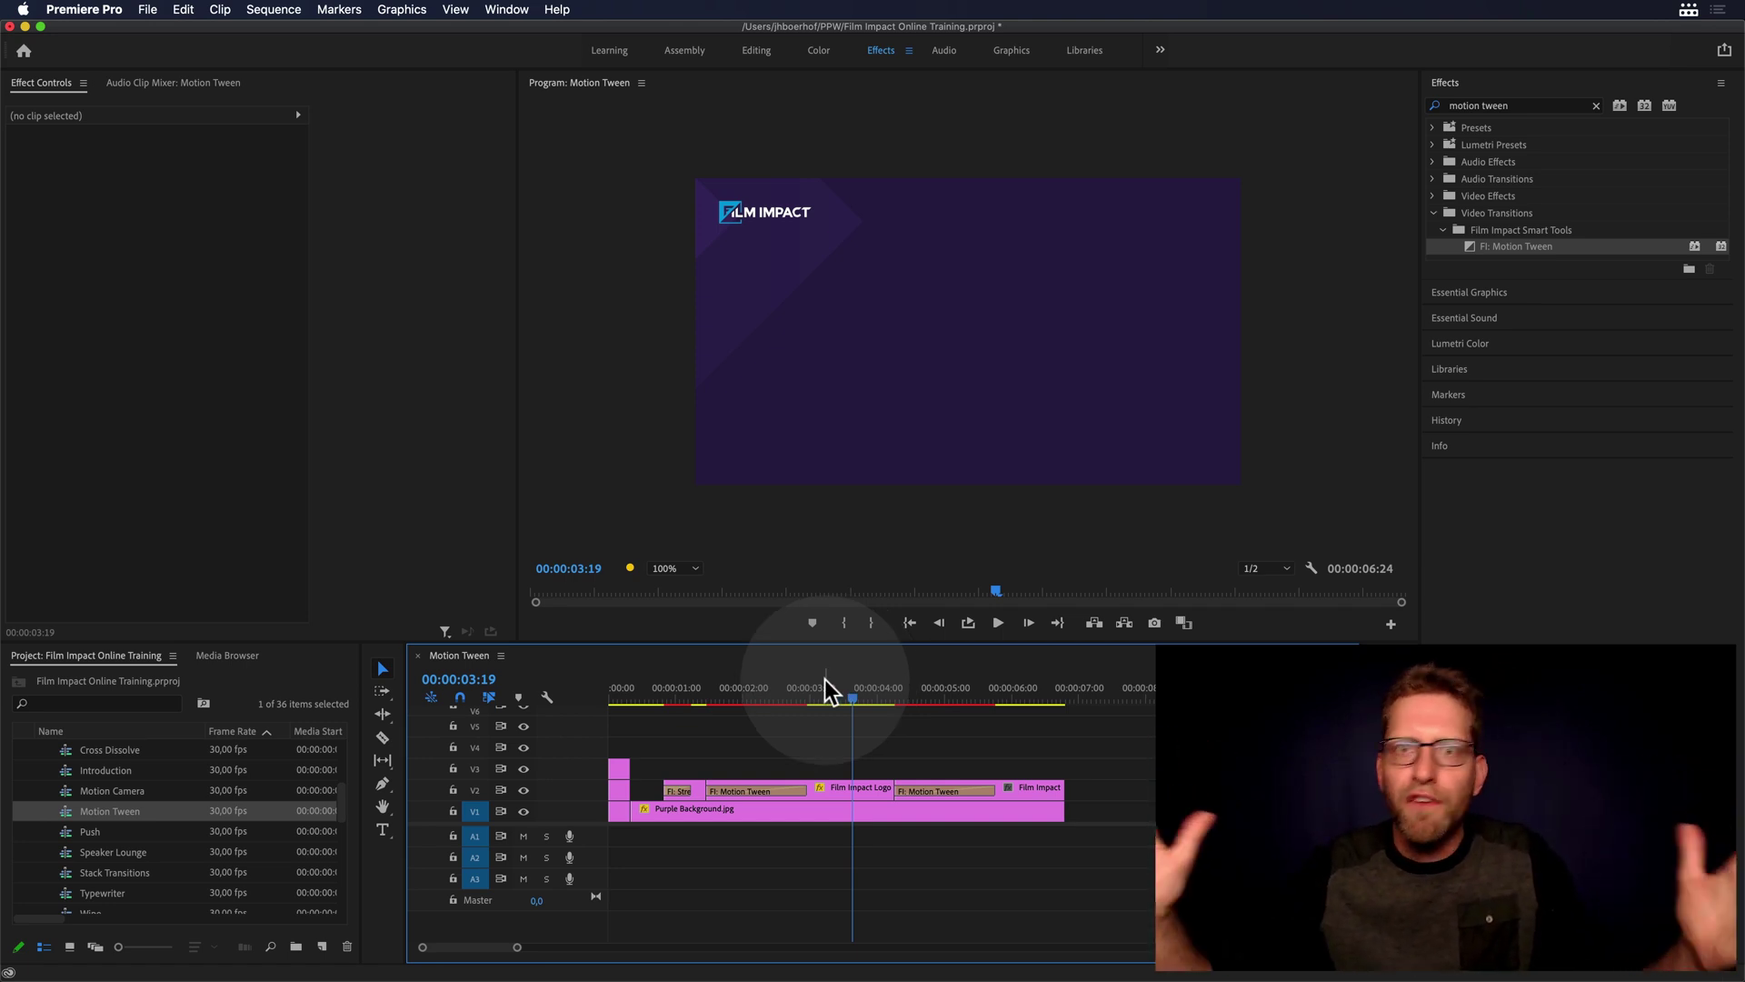
Drag the middle clip's logo from top-left to the frame's bottom-right corner.
click(853, 789)
click(65, 149)
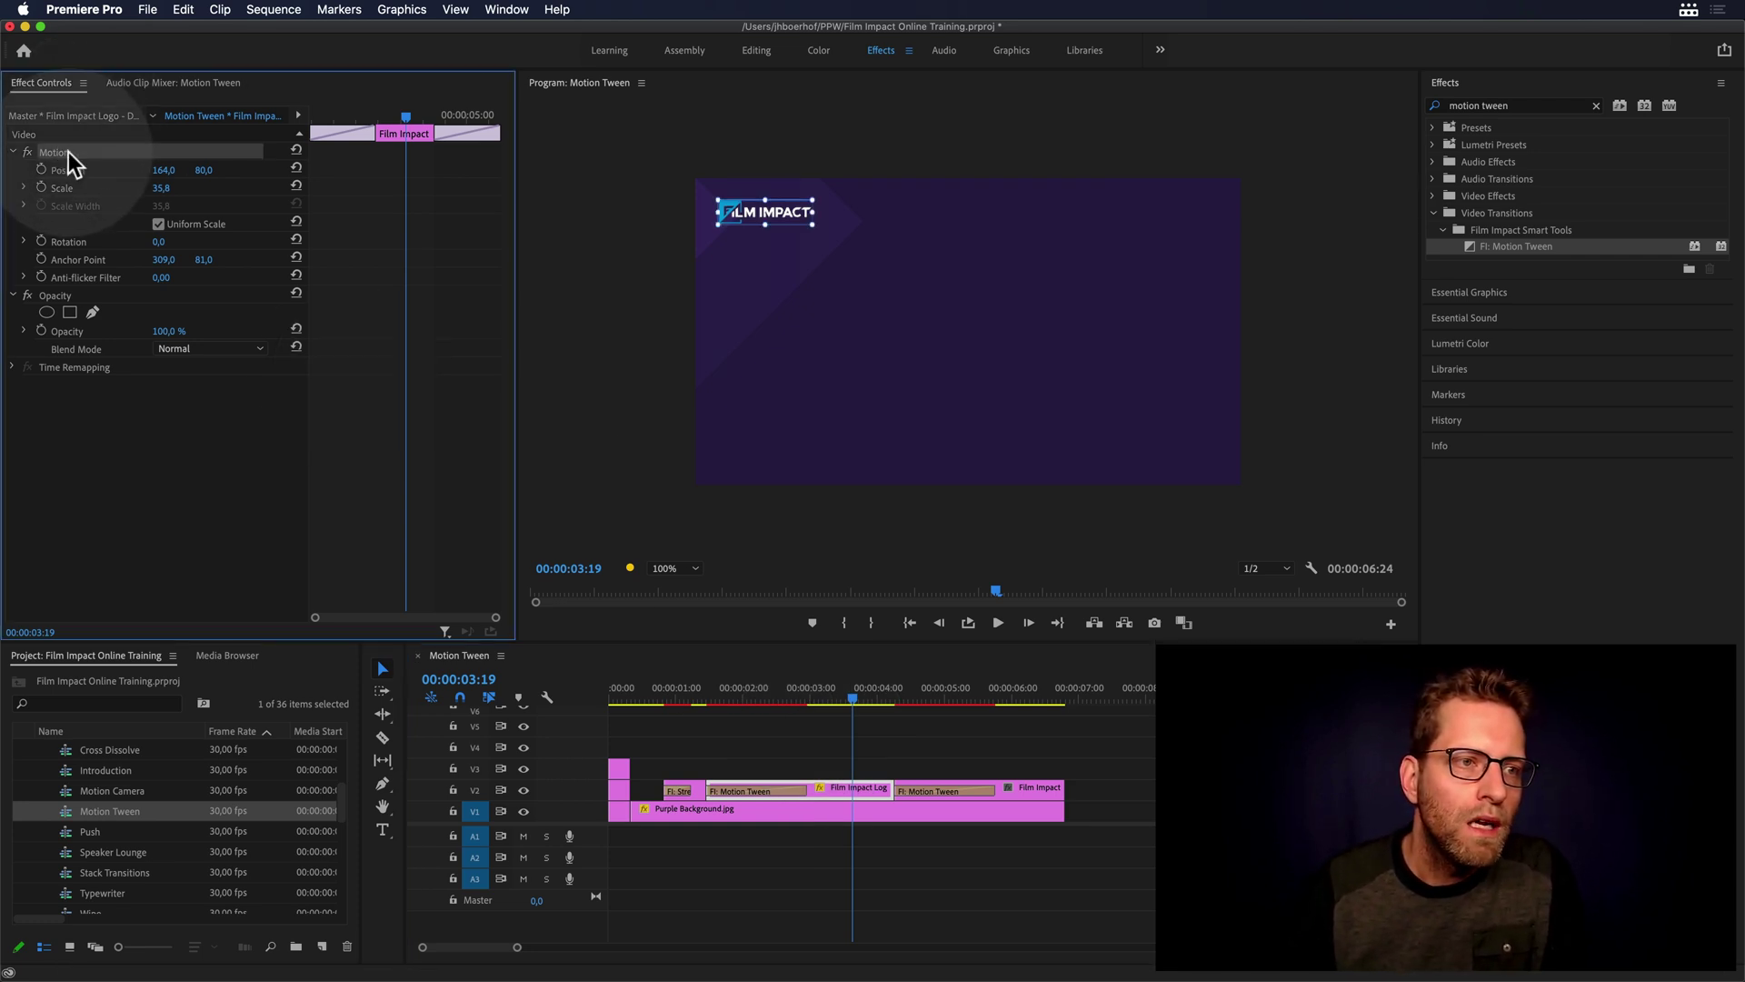
mouse_move(781, 215)
mouse_down()
mouse_move(1191, 211)
mouse_move(1197, 477)
mouse_move(1195, 460)
mouse_up()
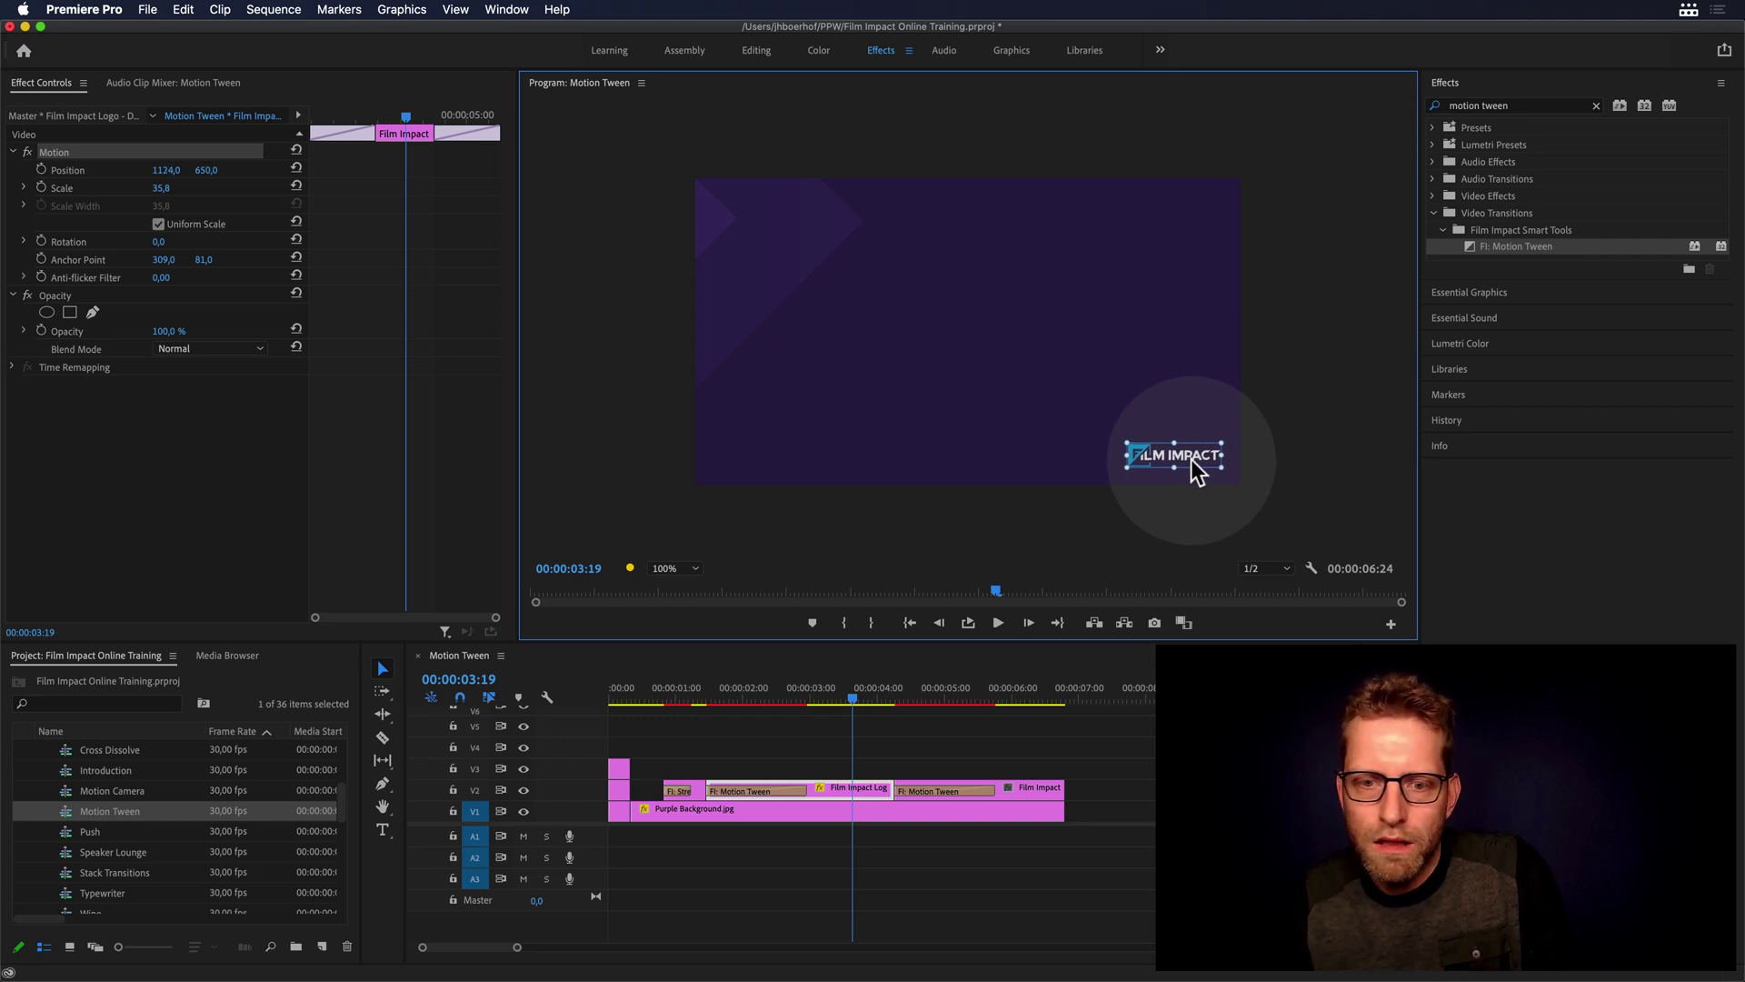
drag(1195, 460, 1190, 460)
click(732, 722)
drag(695, 696, 999, 695)
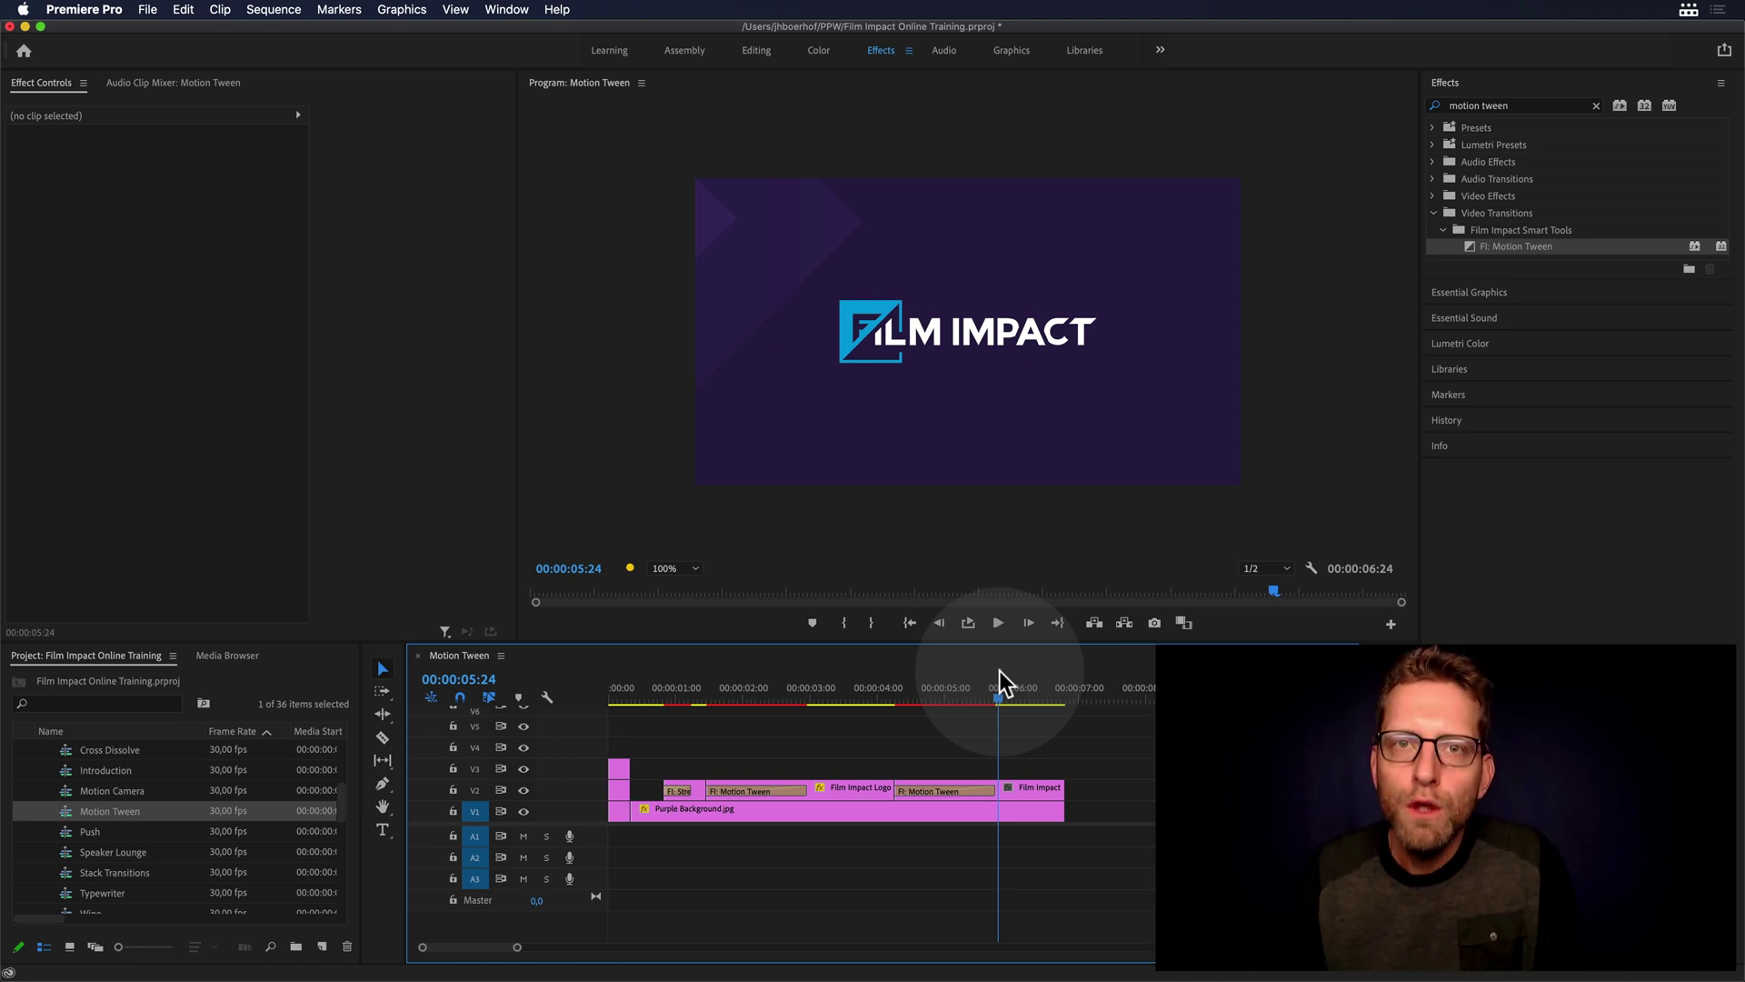
Switch Program Monitor playback to Full resolution and select the second Motion Tween on V2.
mouse_move(912, 690)
mouse_down()
mouse_move(929, 694)
mouse_move(897, 694)
mouse_move(912, 695)
mouse_up()
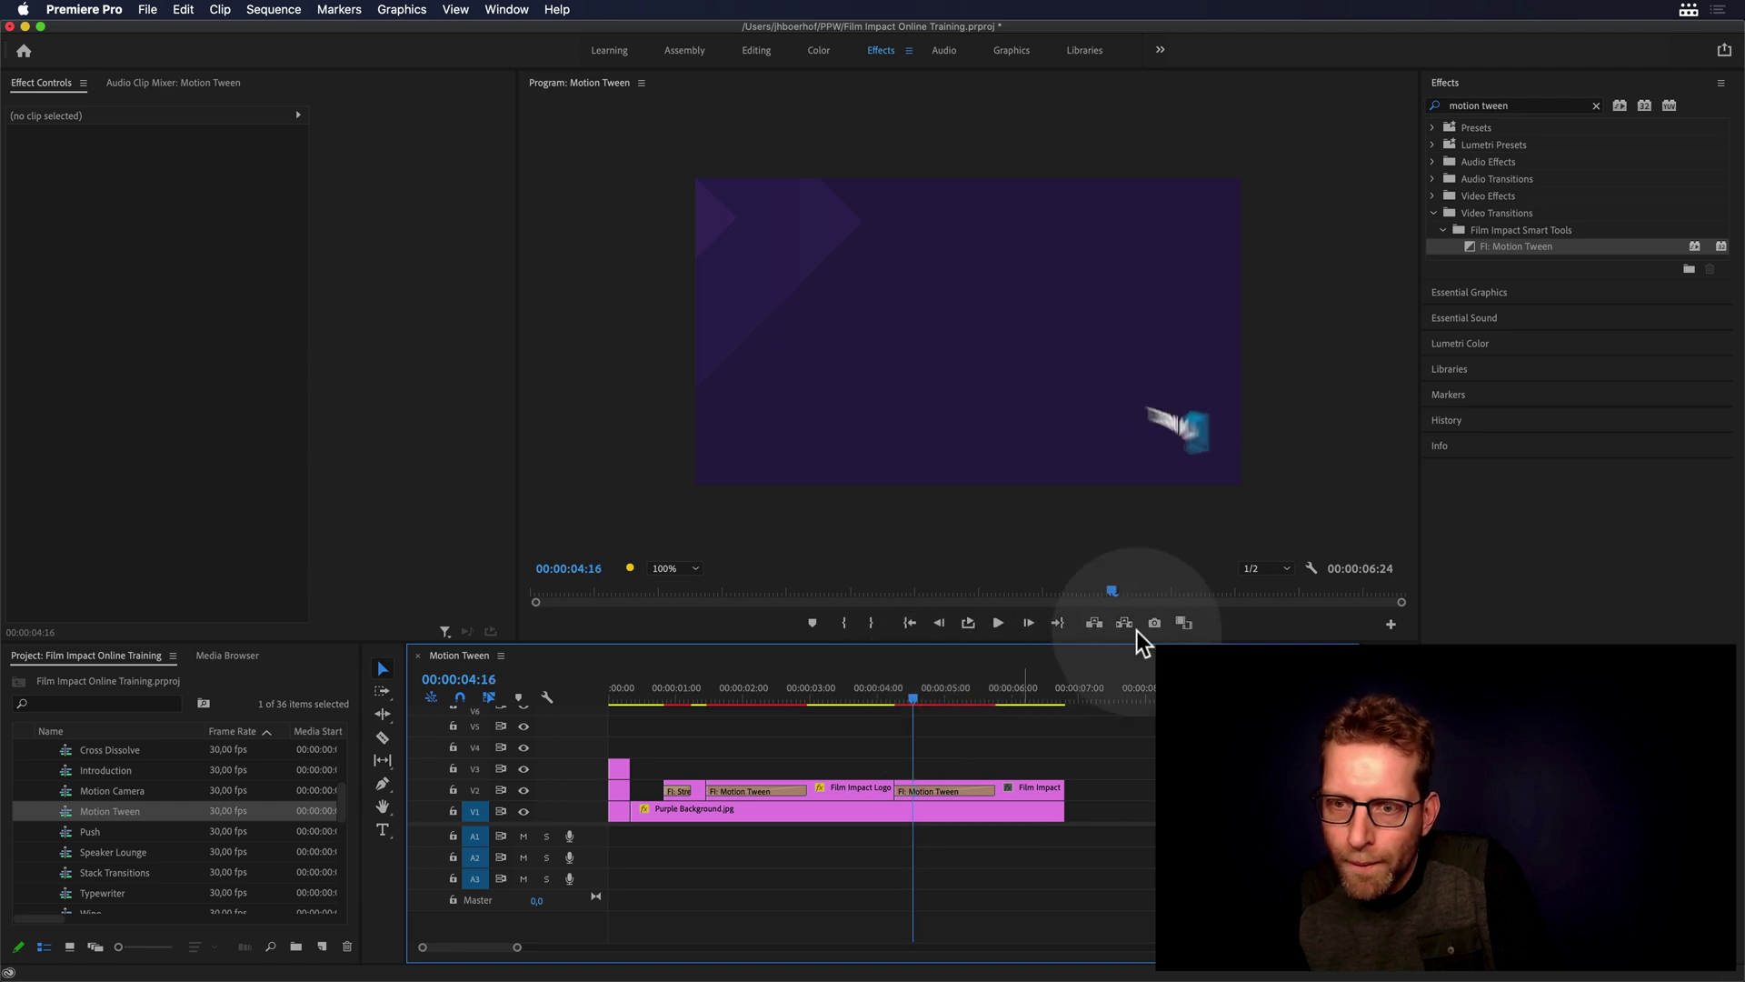
click(1270, 568)
click(1277, 550)
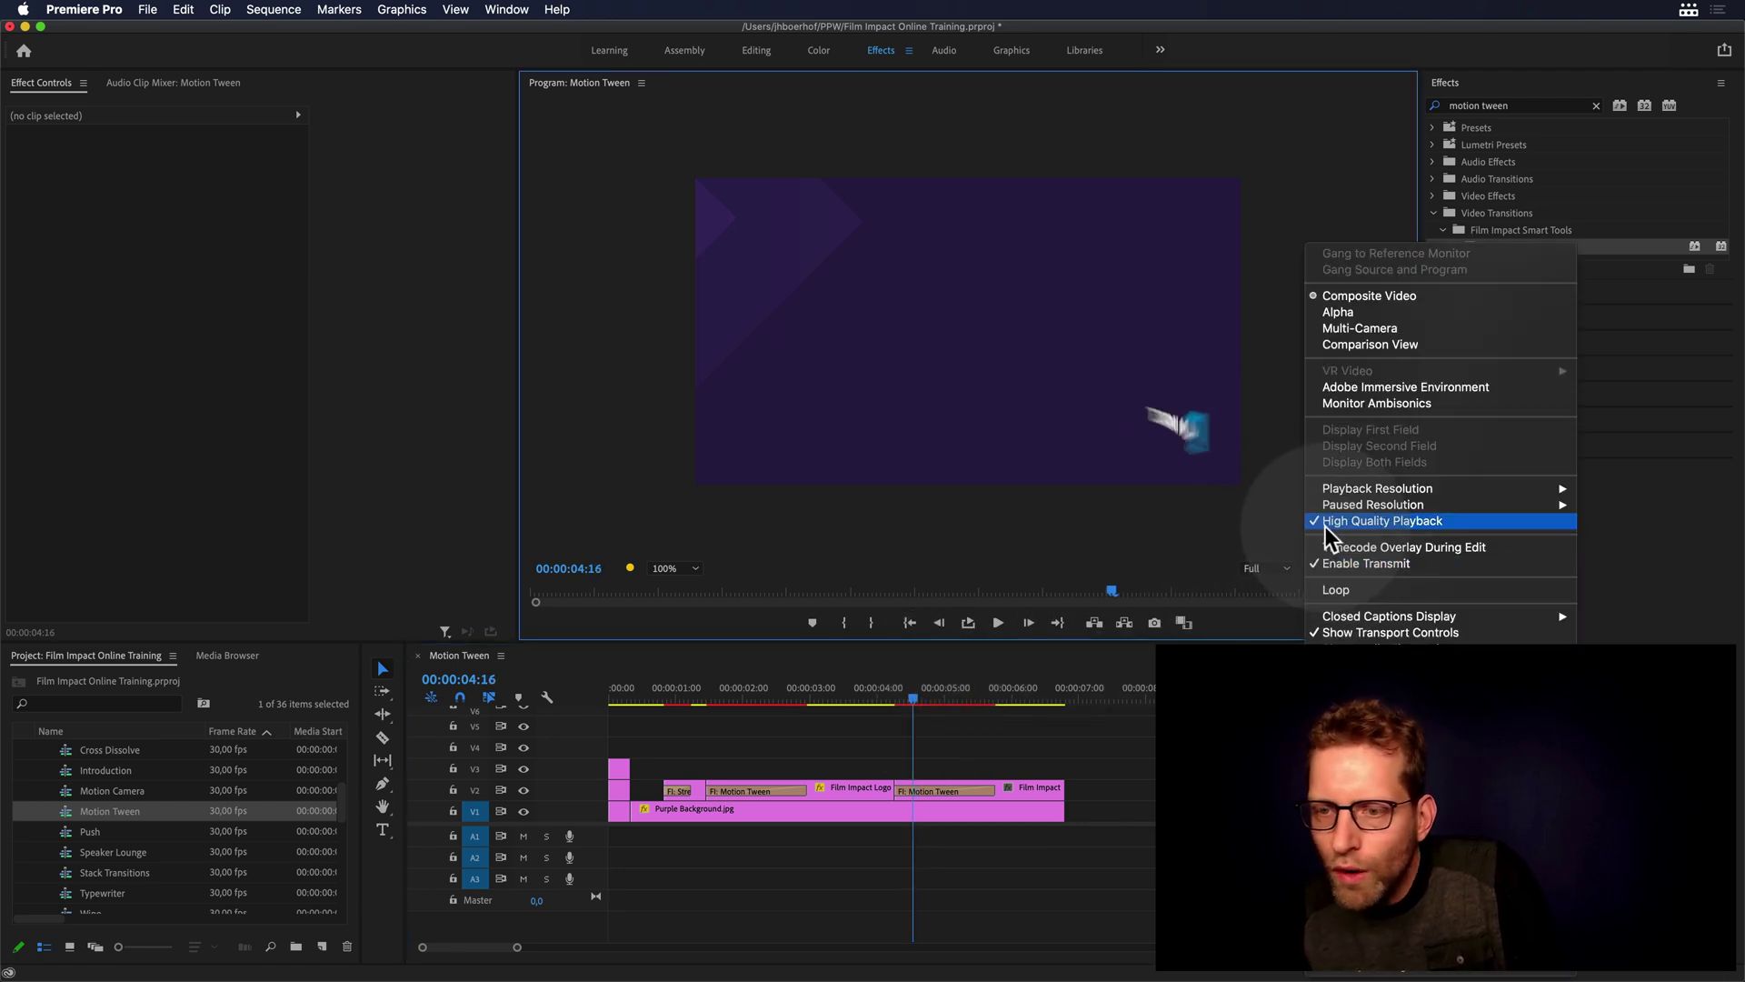
click(1040, 732)
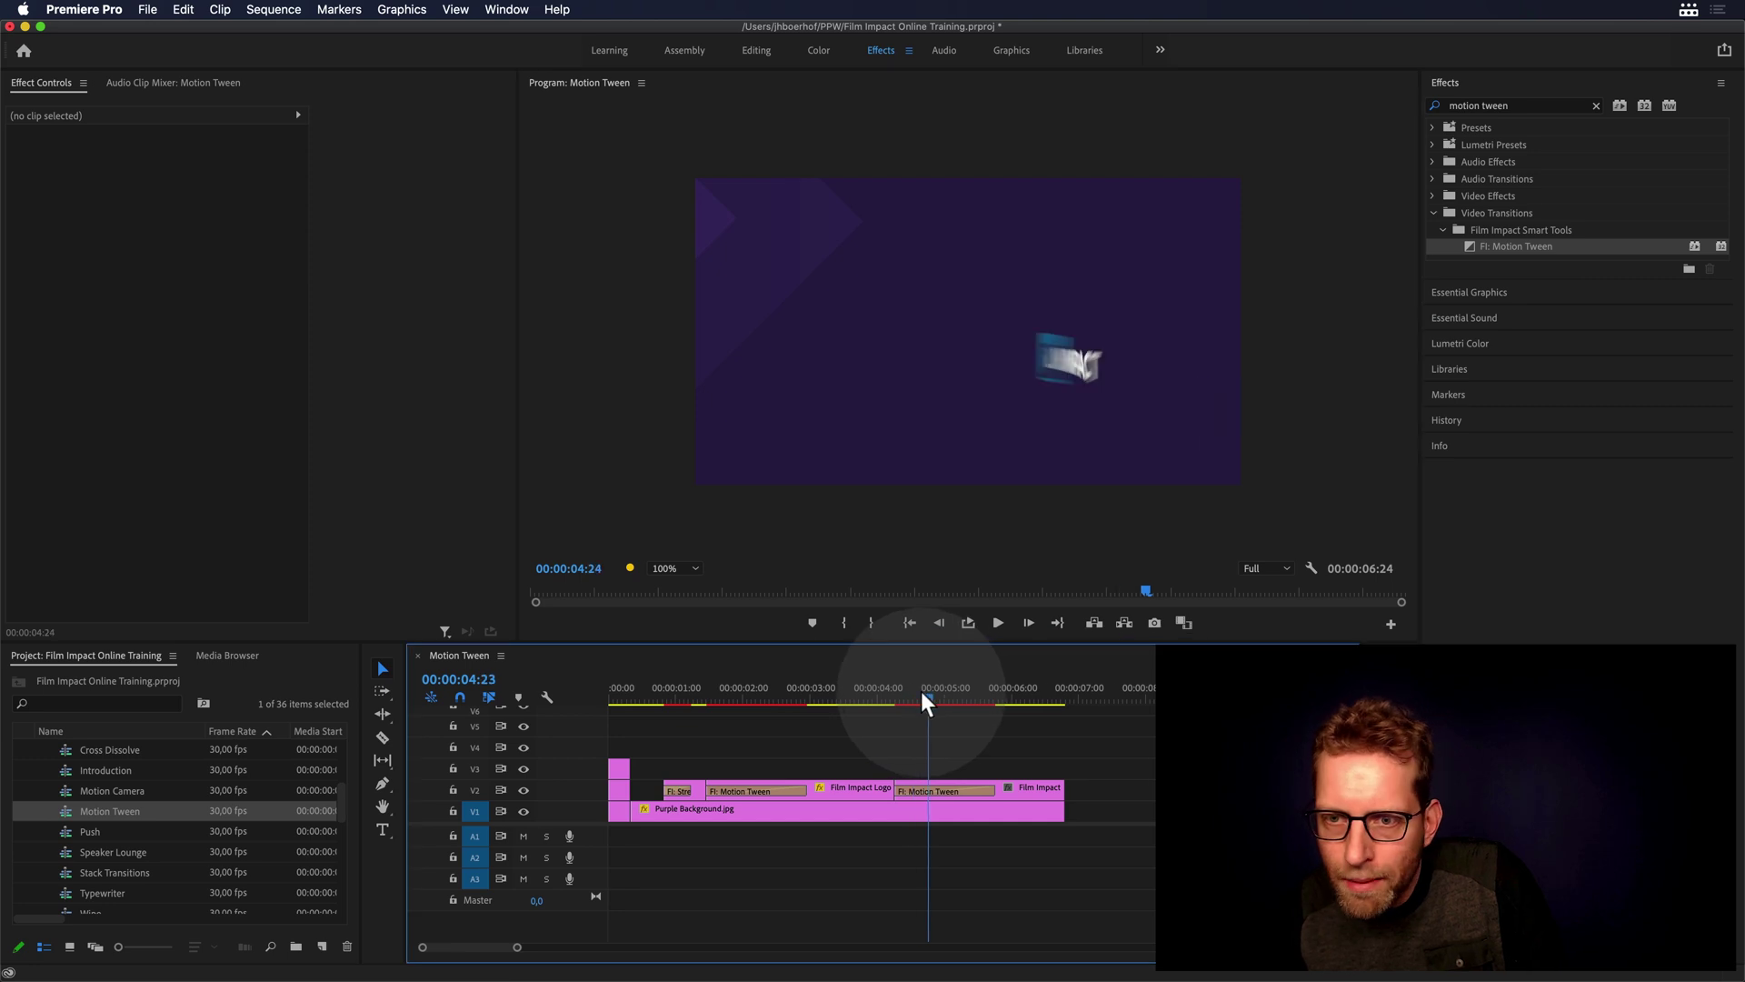
drag(920, 691, 933, 692)
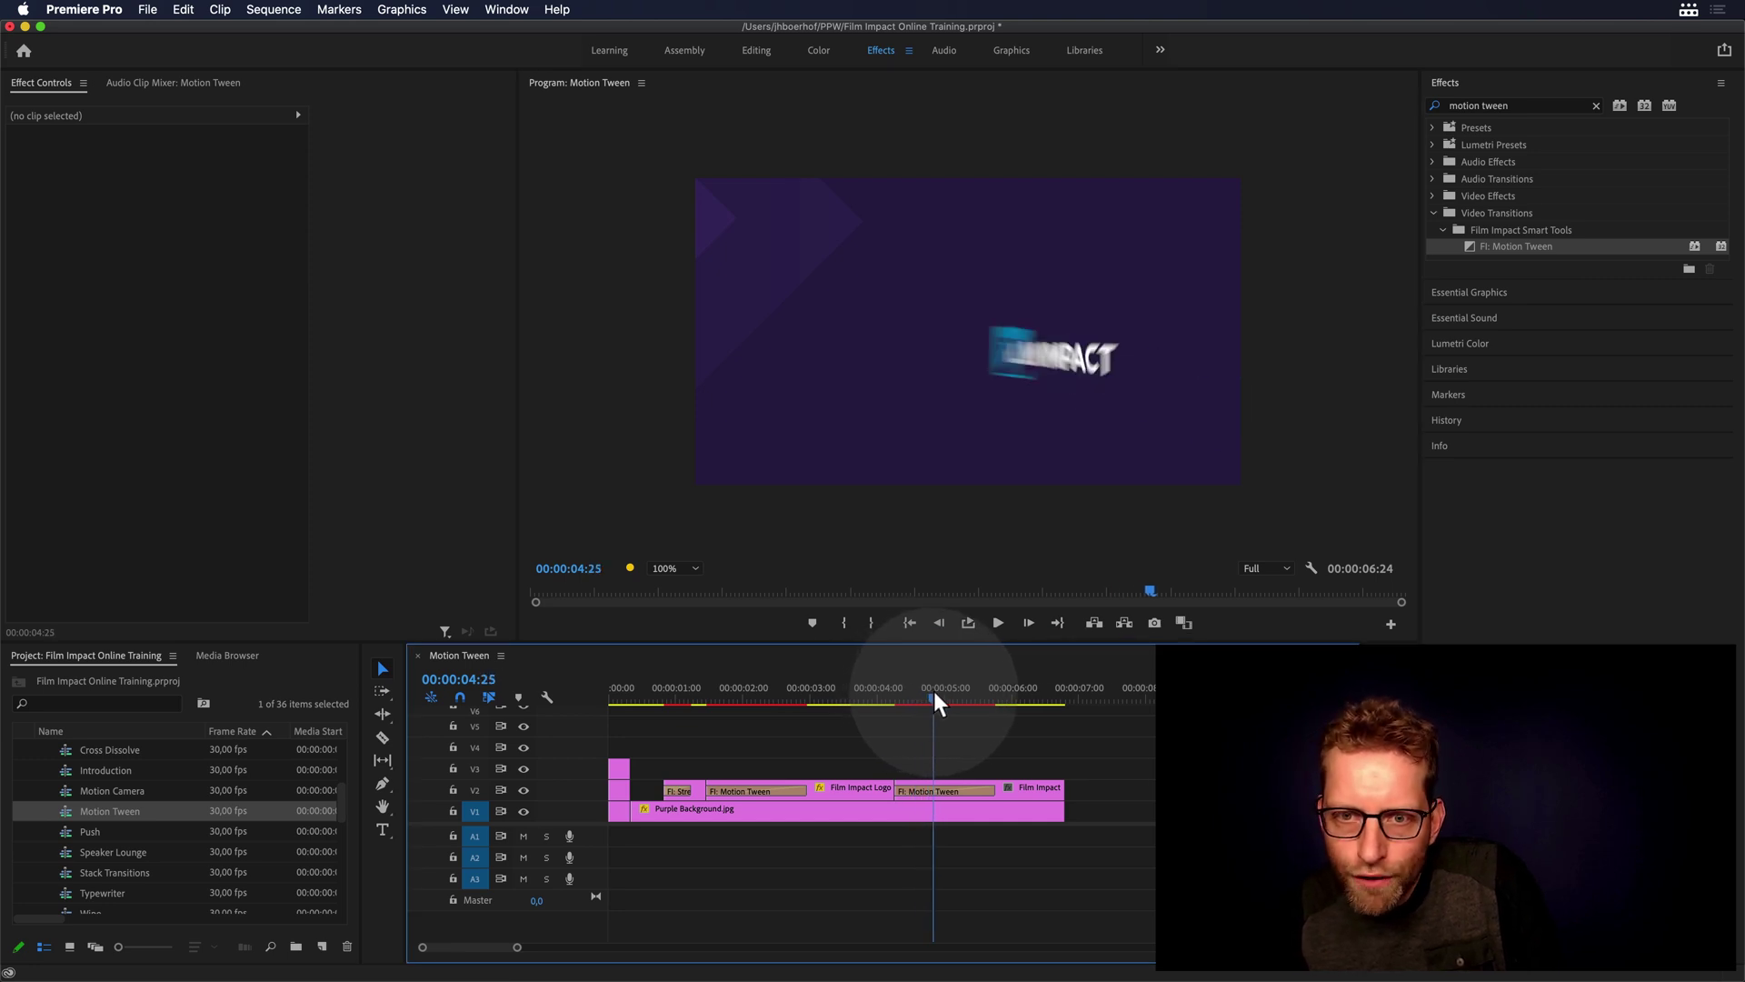
click(945, 789)
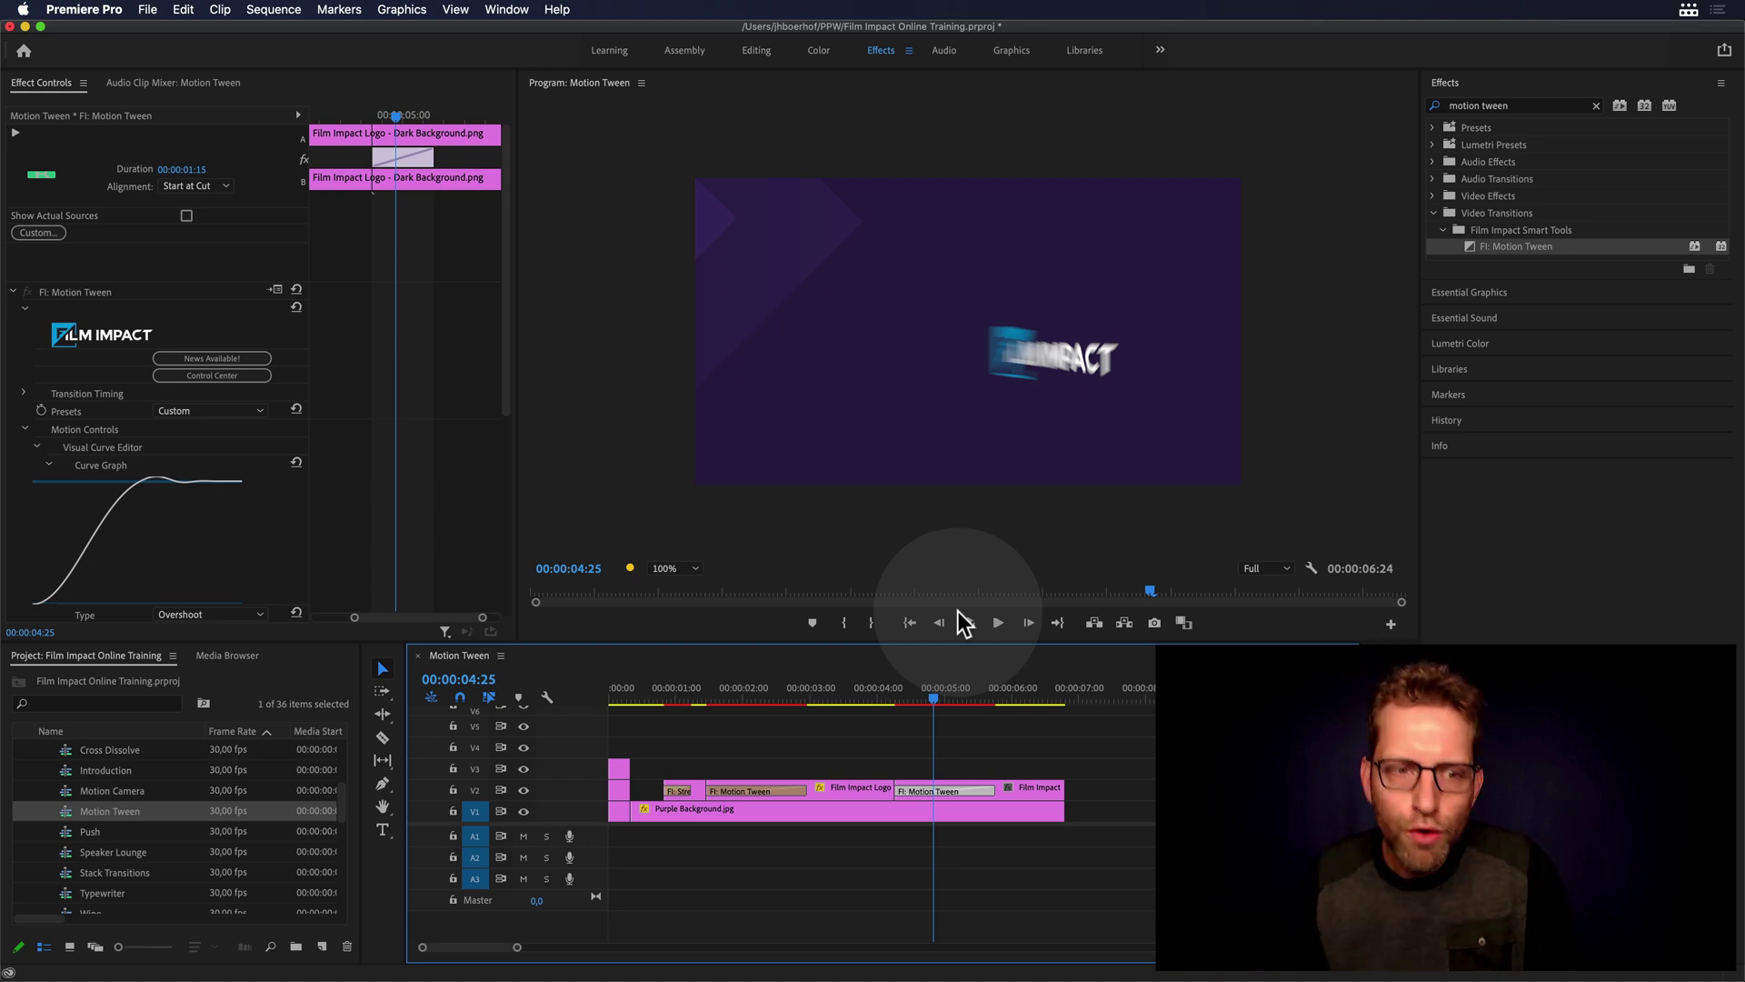
Set the return tween's Rotations Y to 0 and Rotations Z to 2, then preview the spin.
scroll(292, 418, down, 5)
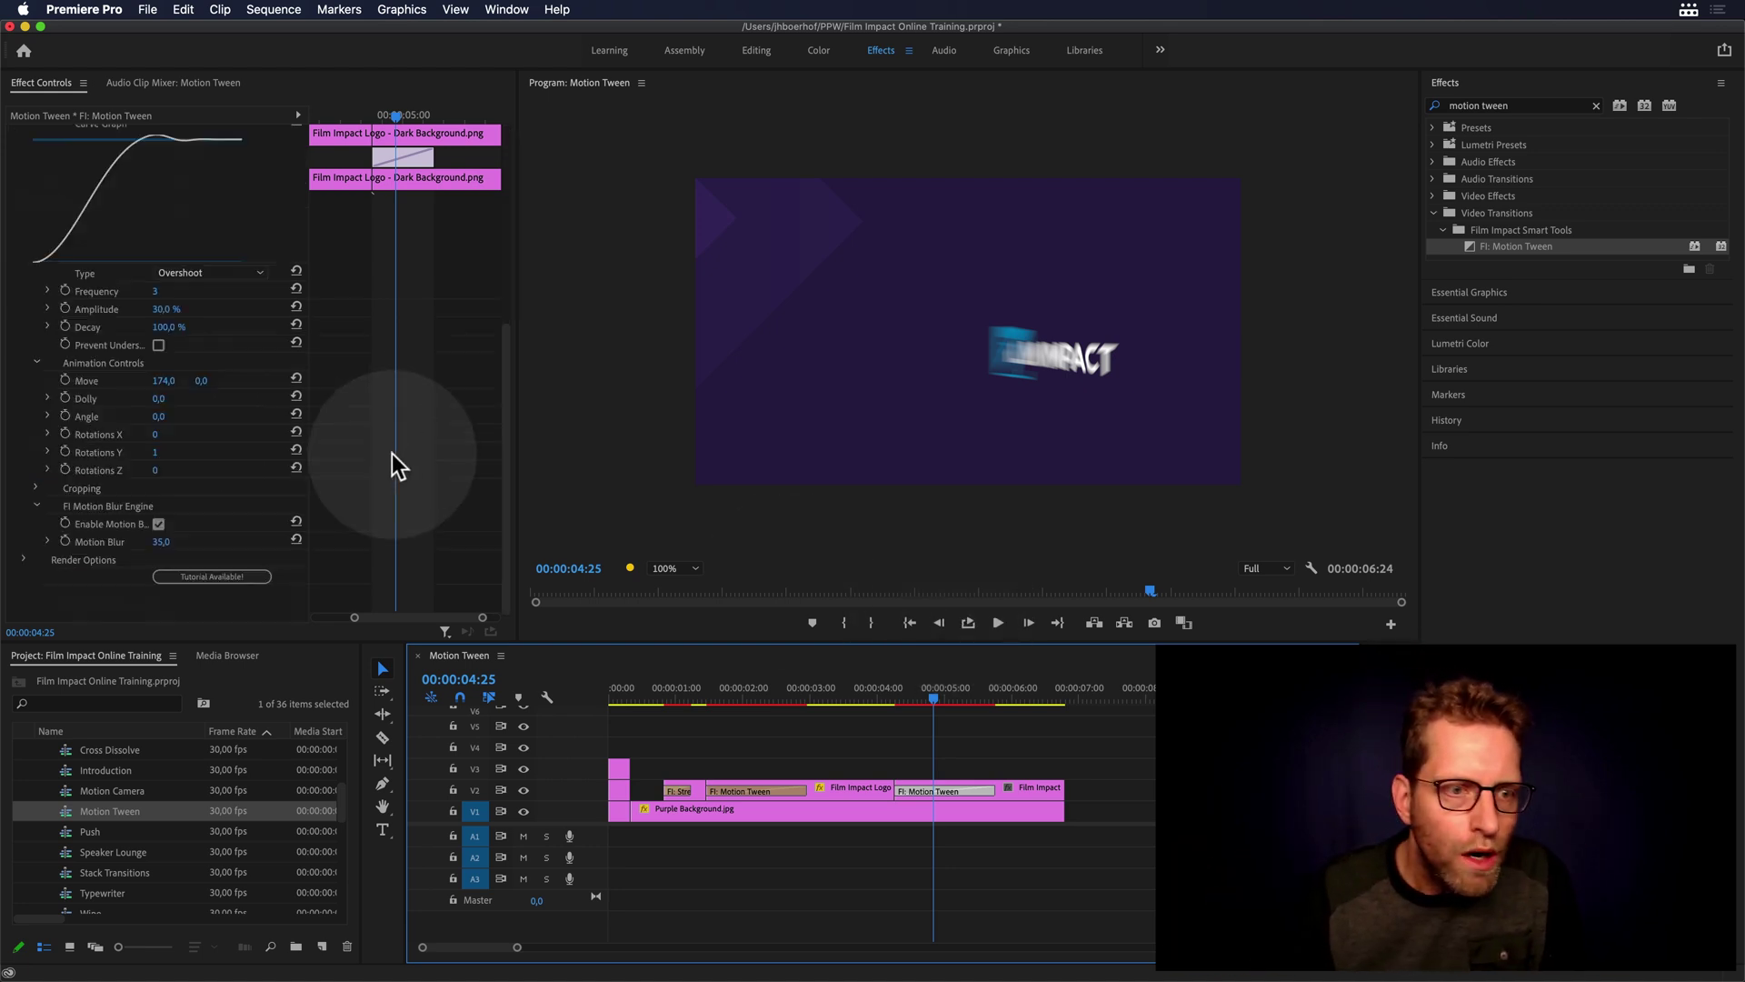
click(155, 451)
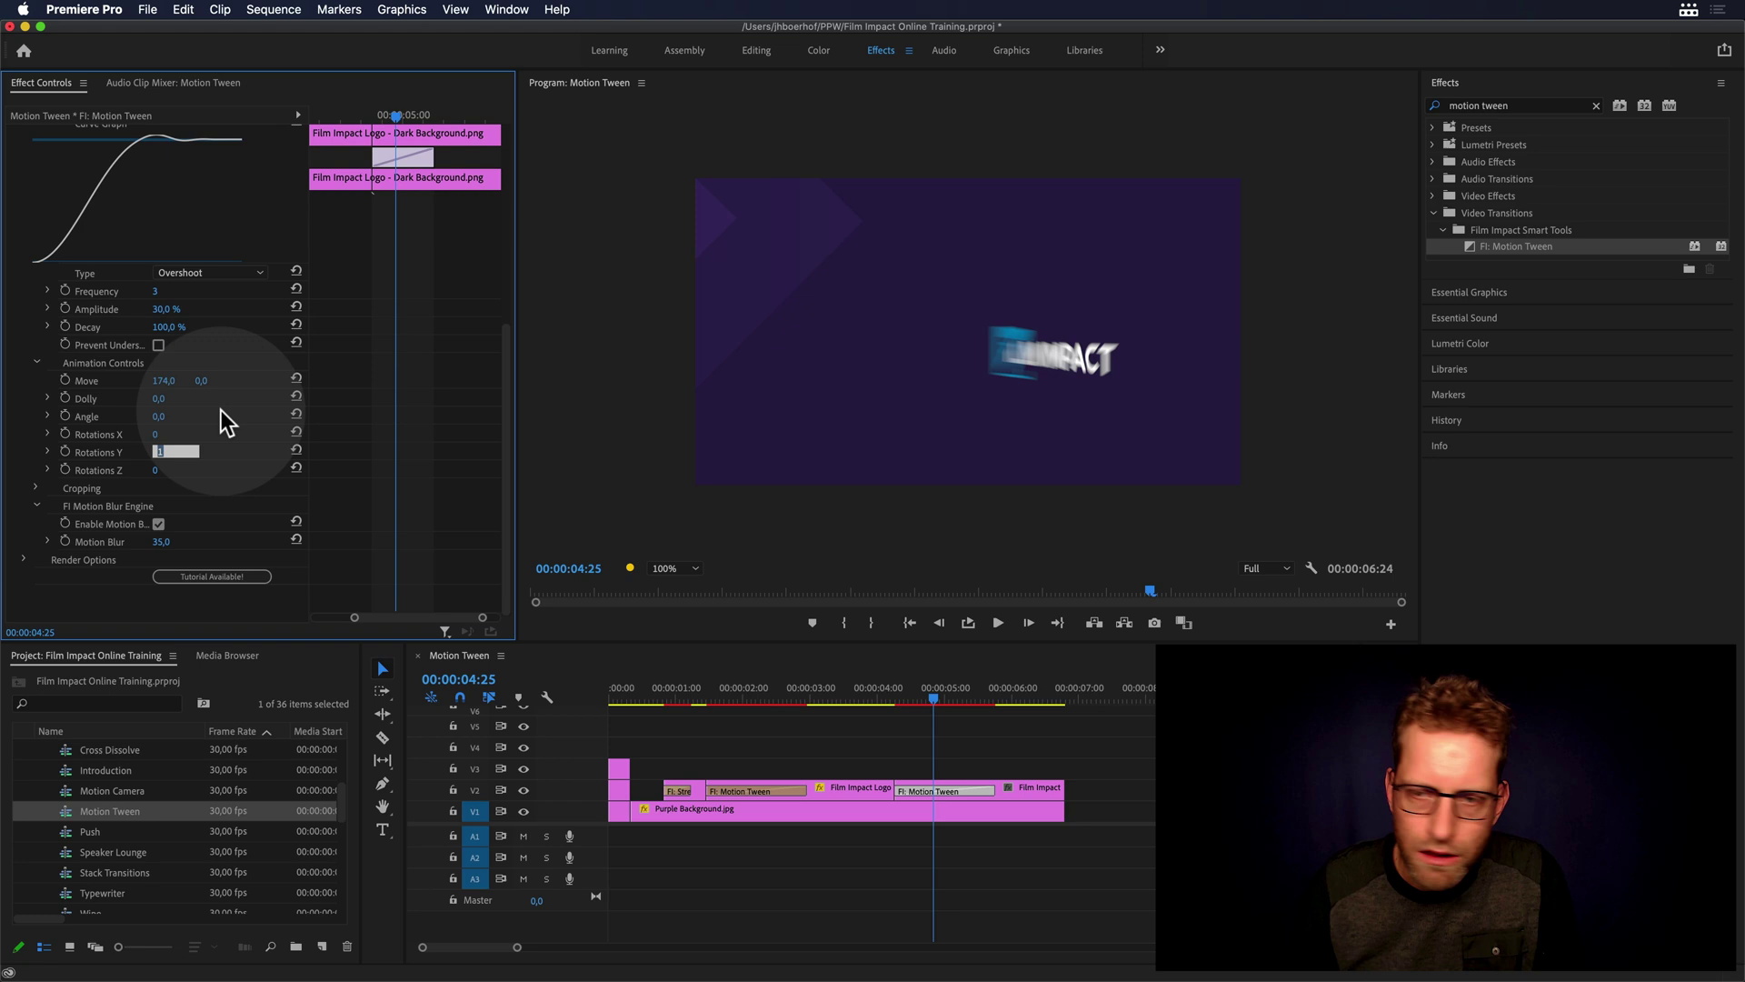
text(0)
key(Return)
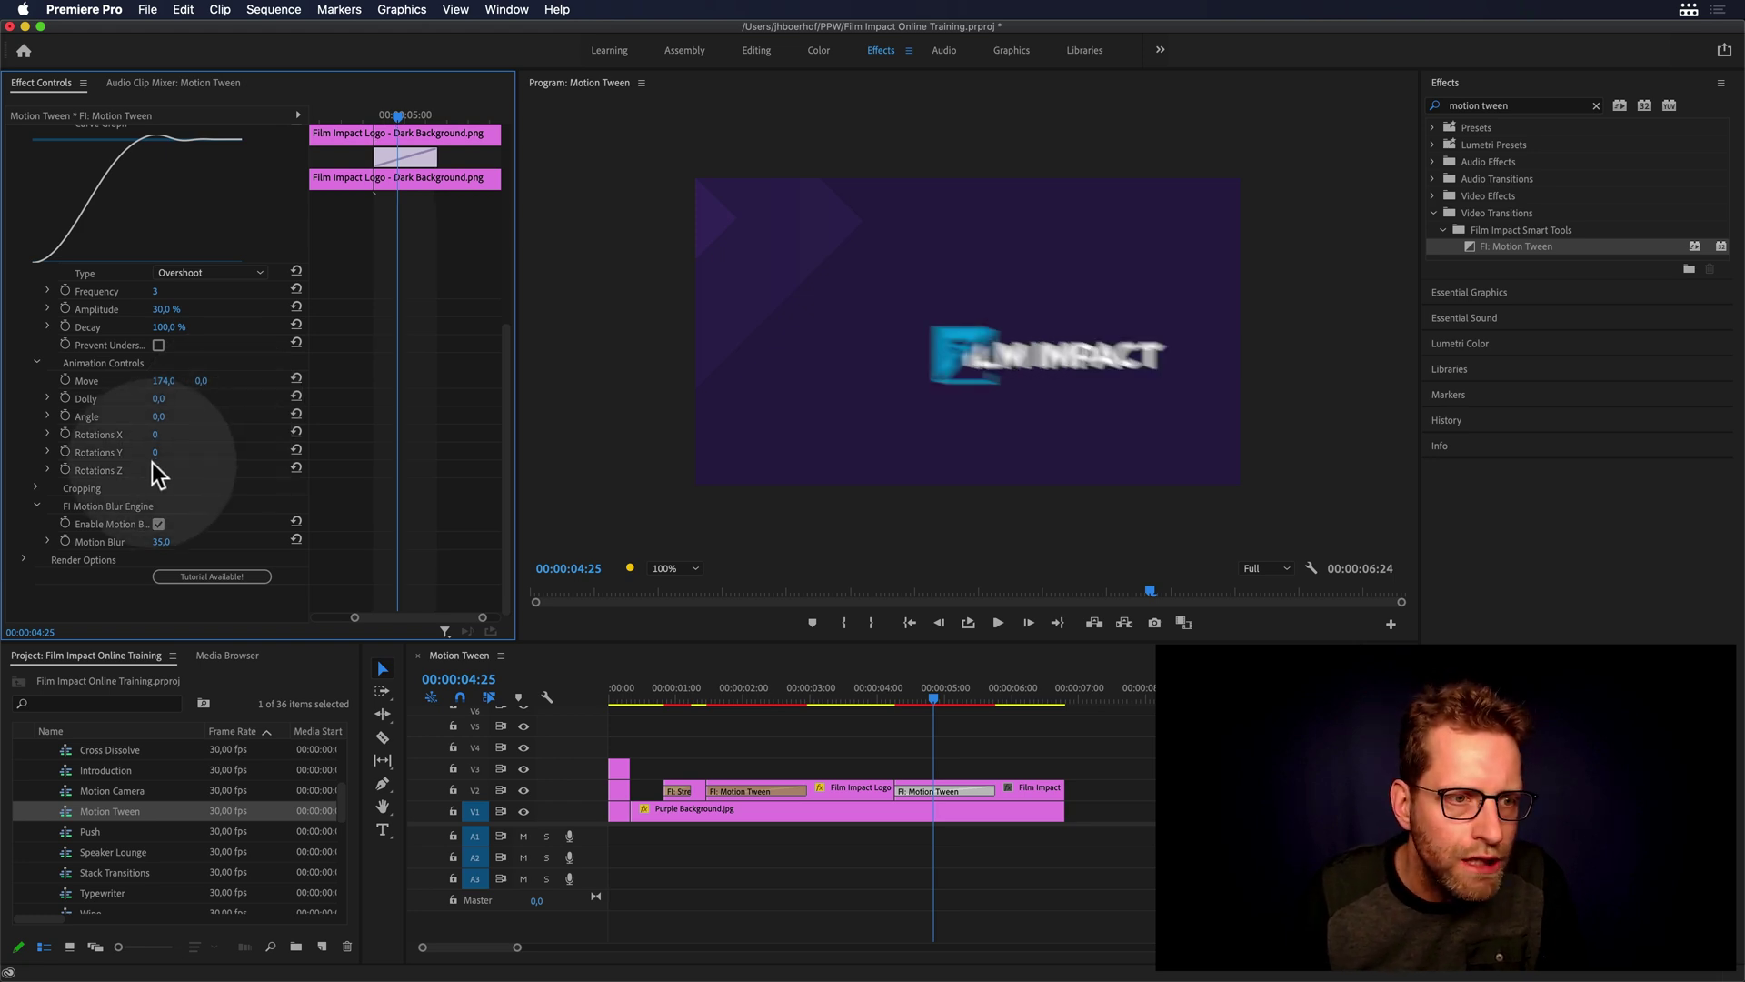
drag(156, 470, 166, 480)
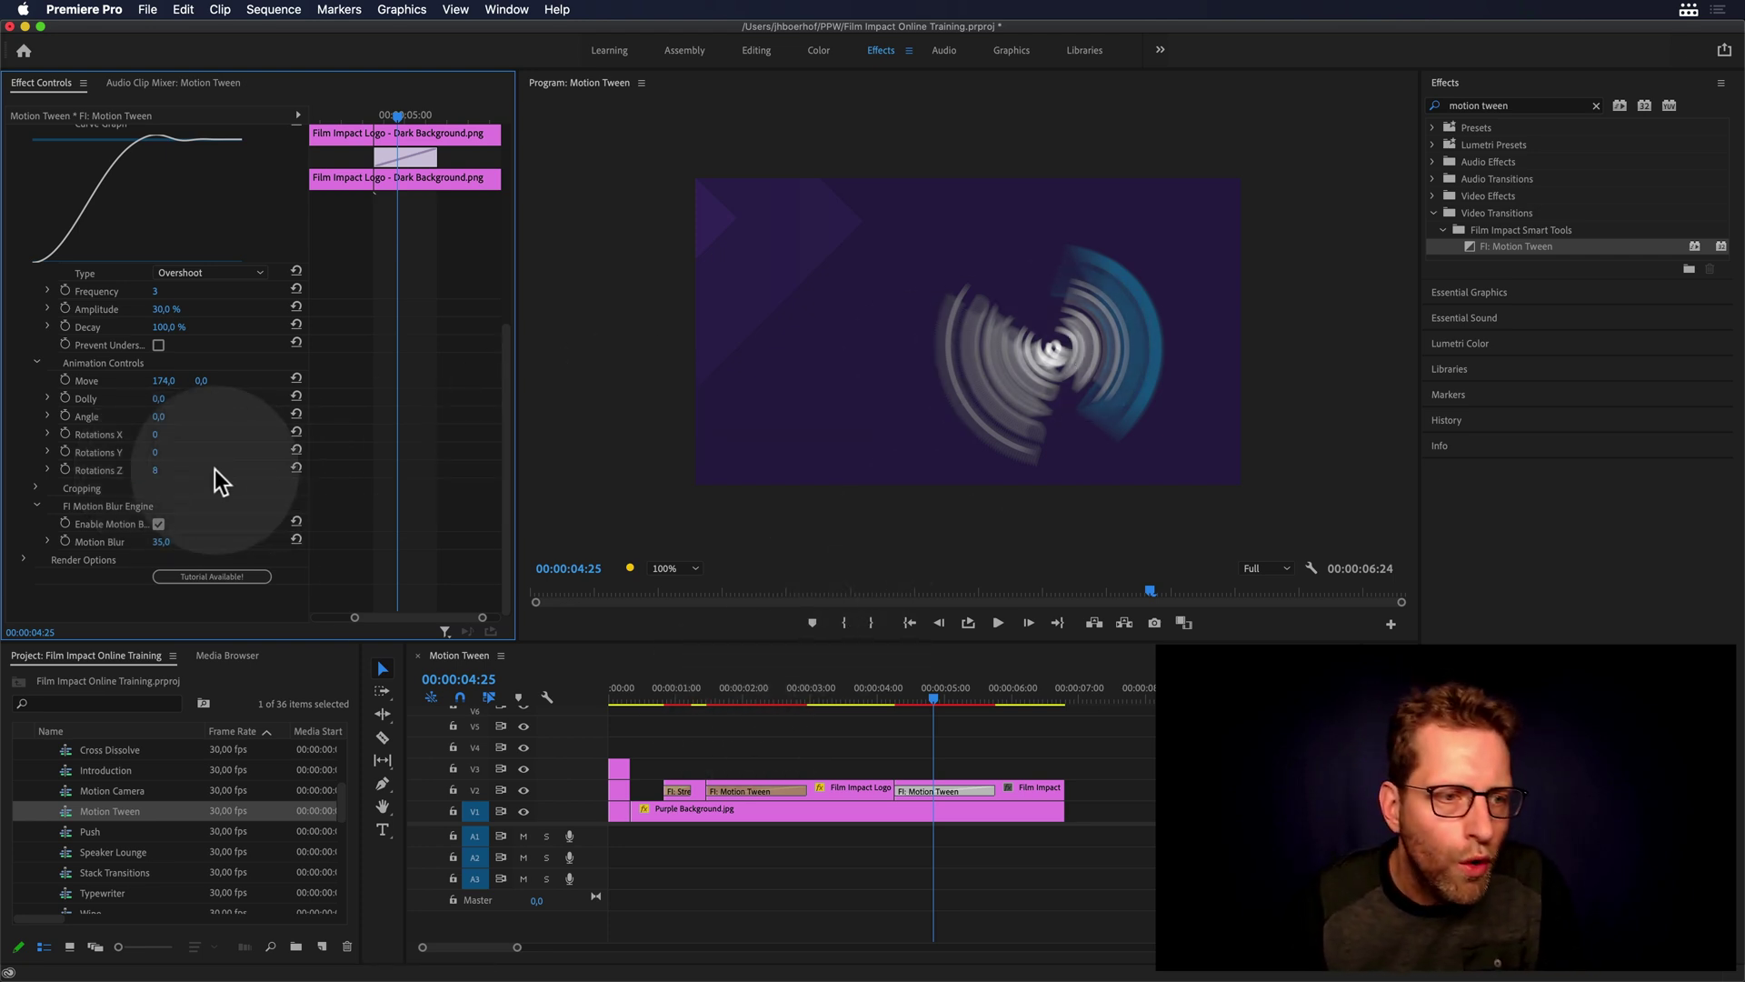
click(174, 469)
text(2)
key(Return)
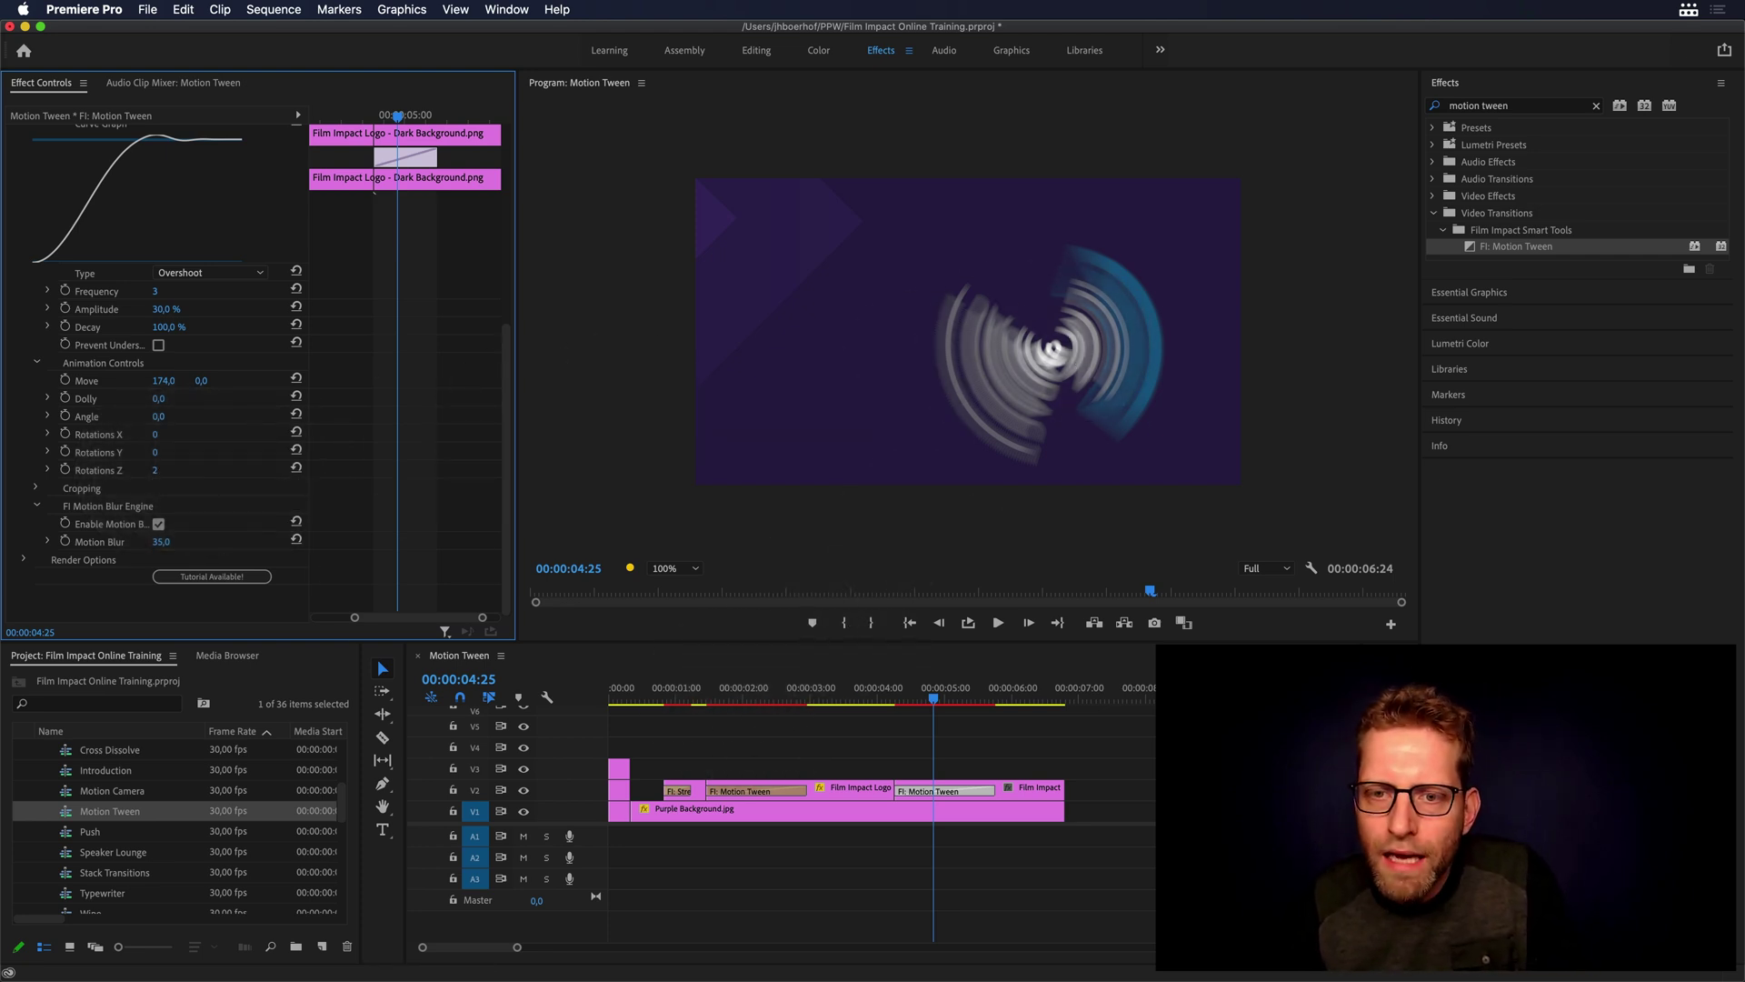
drag(876, 684, 1006, 685)
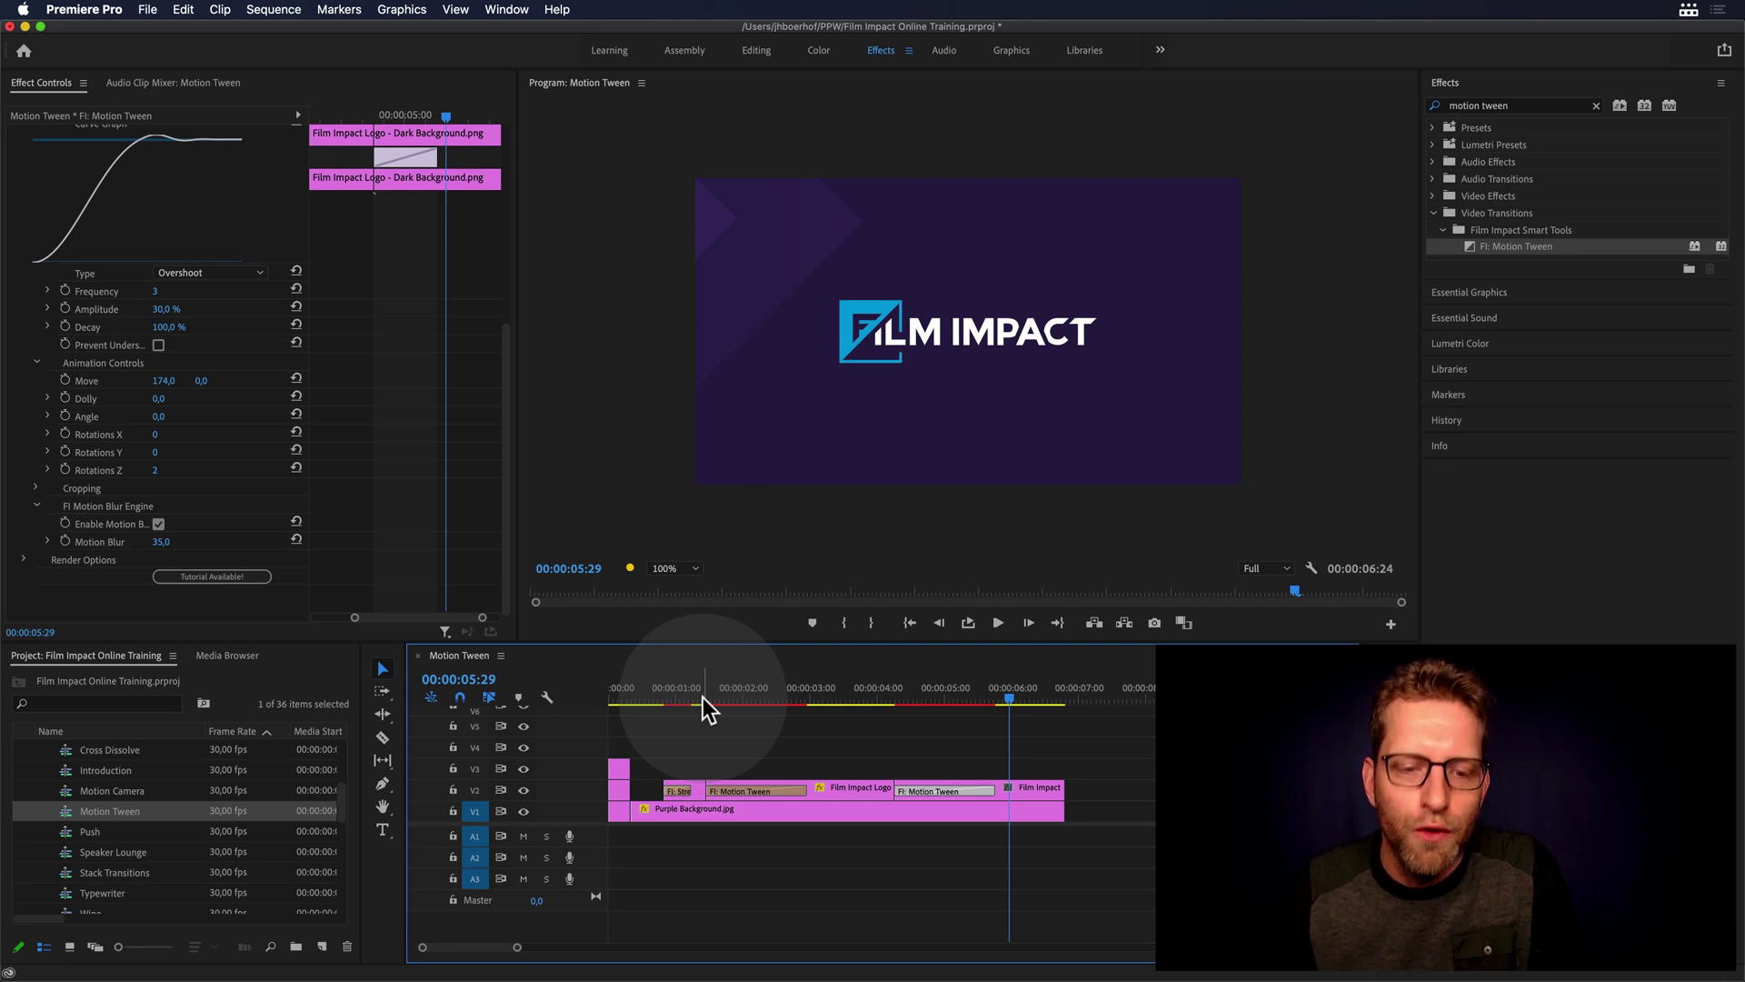
click(700, 697)
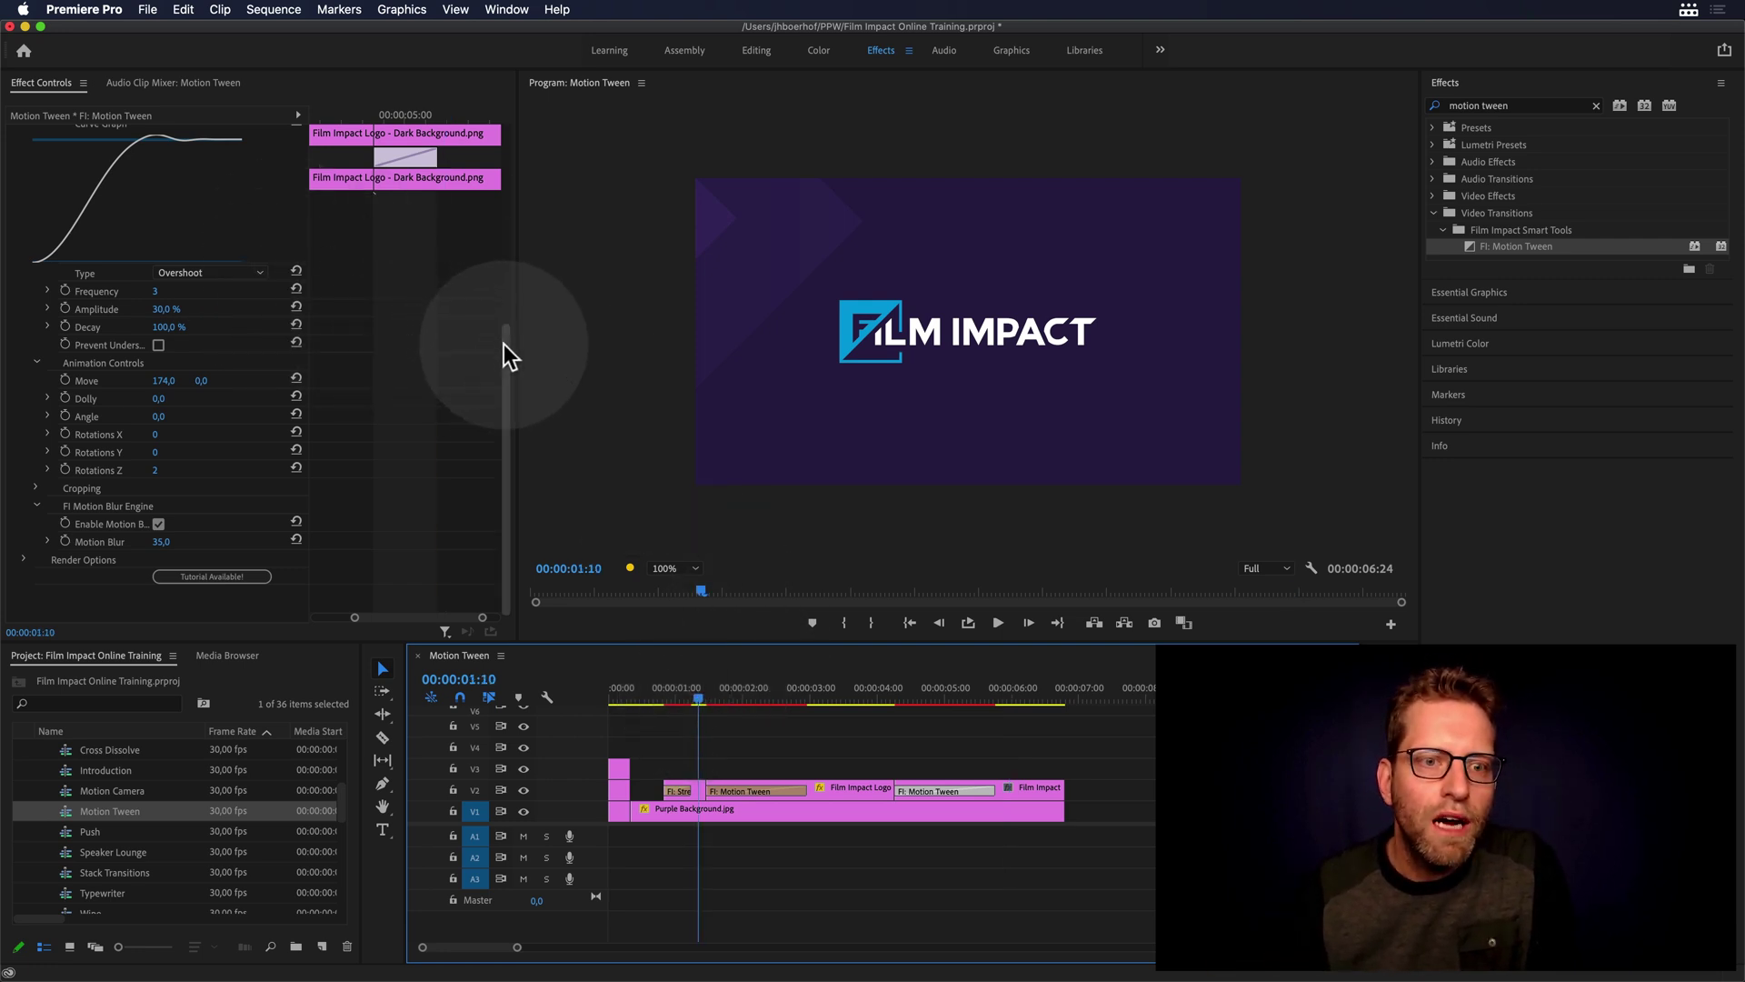
drag(506, 354, 506, 312)
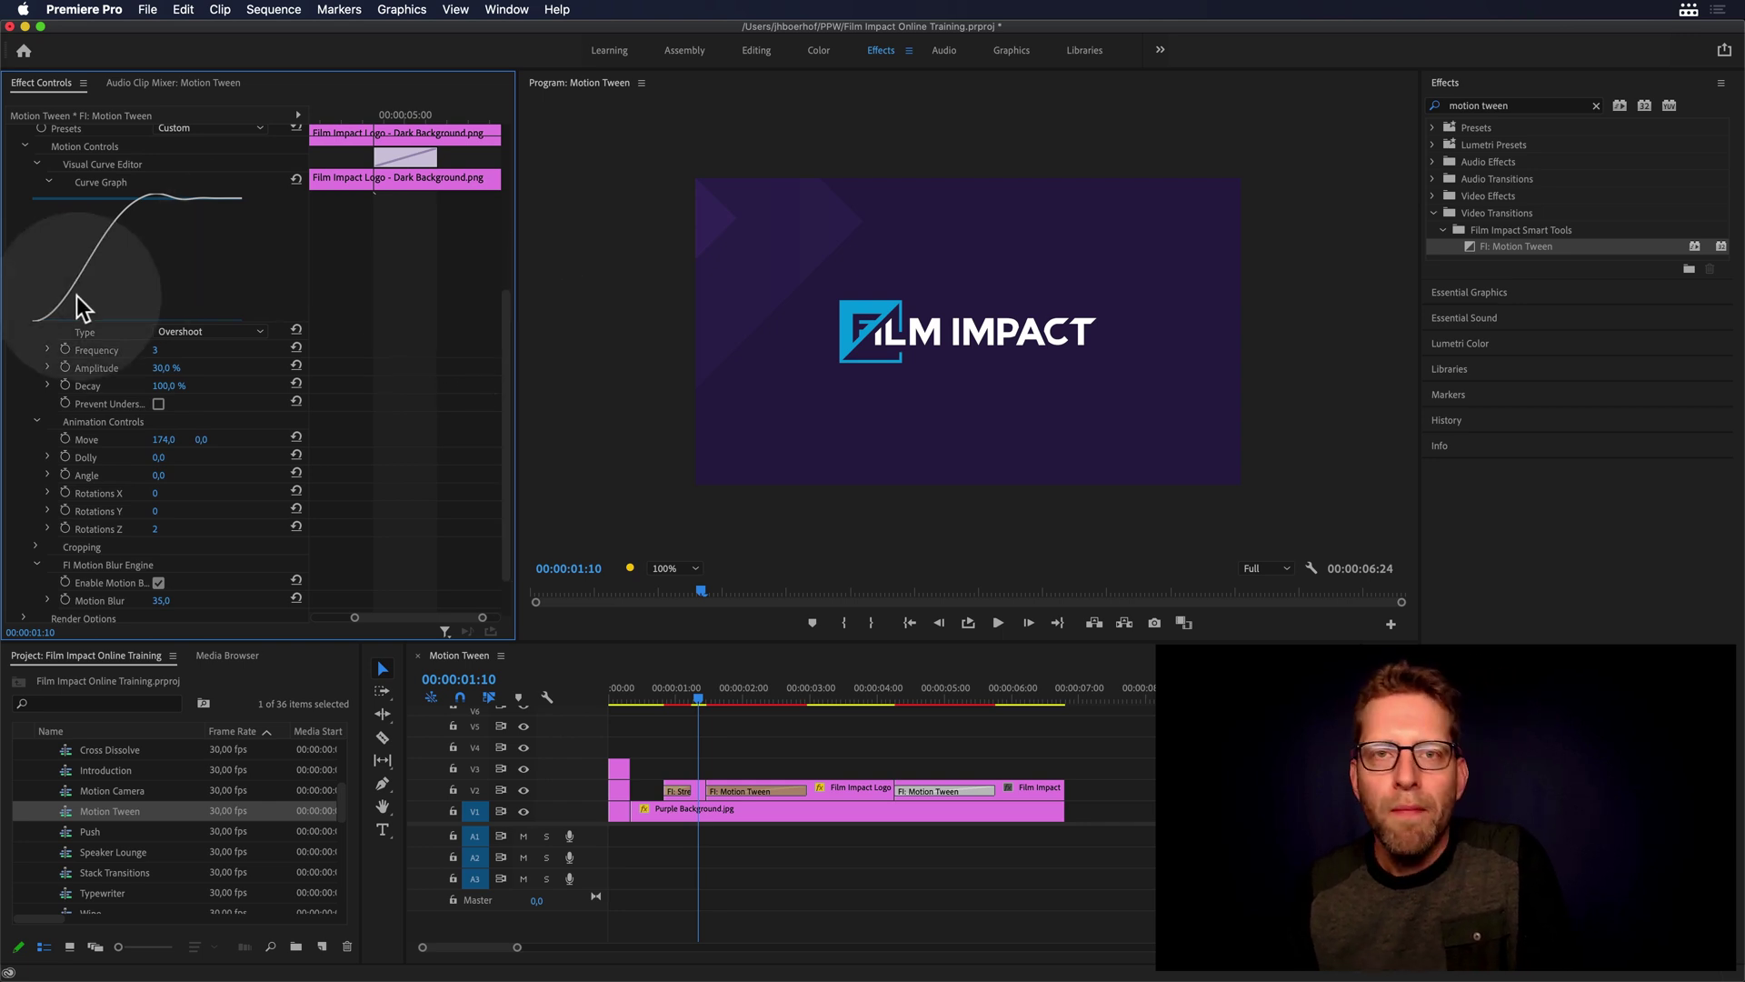